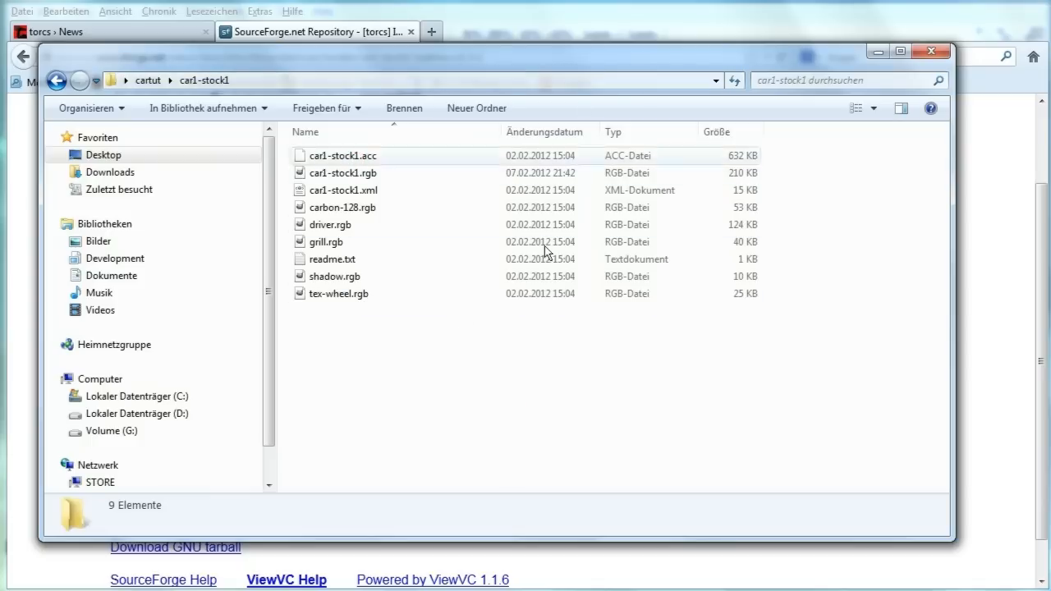
Step: Switch from the Explorer car1-stock1 folder back to the Firefox repository page
key(alt+Tab)
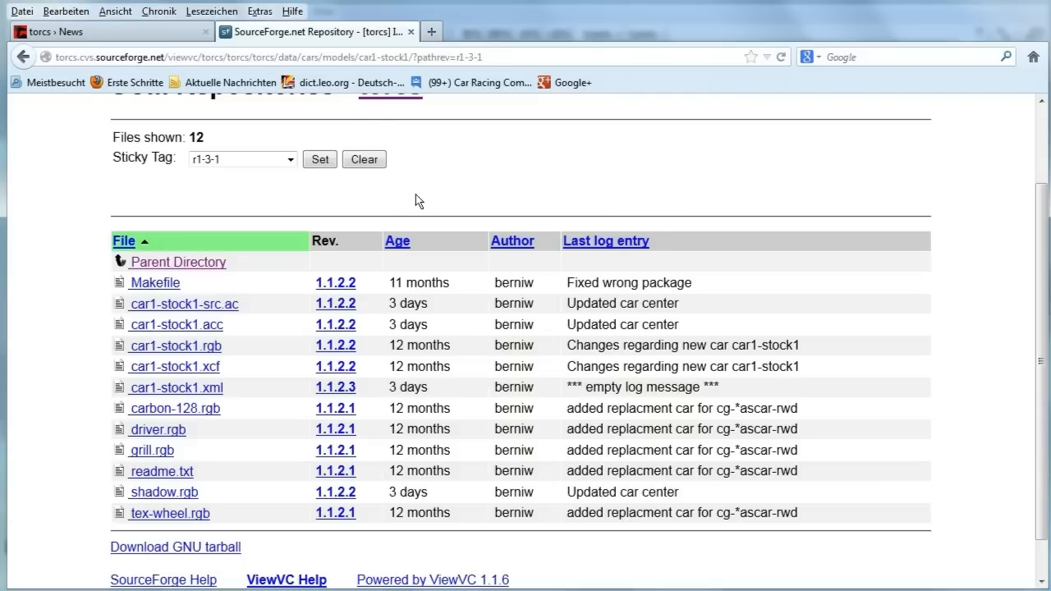
Step: Set the repository listing's sticky tag to the r1-3-1 branch
click(288, 160)
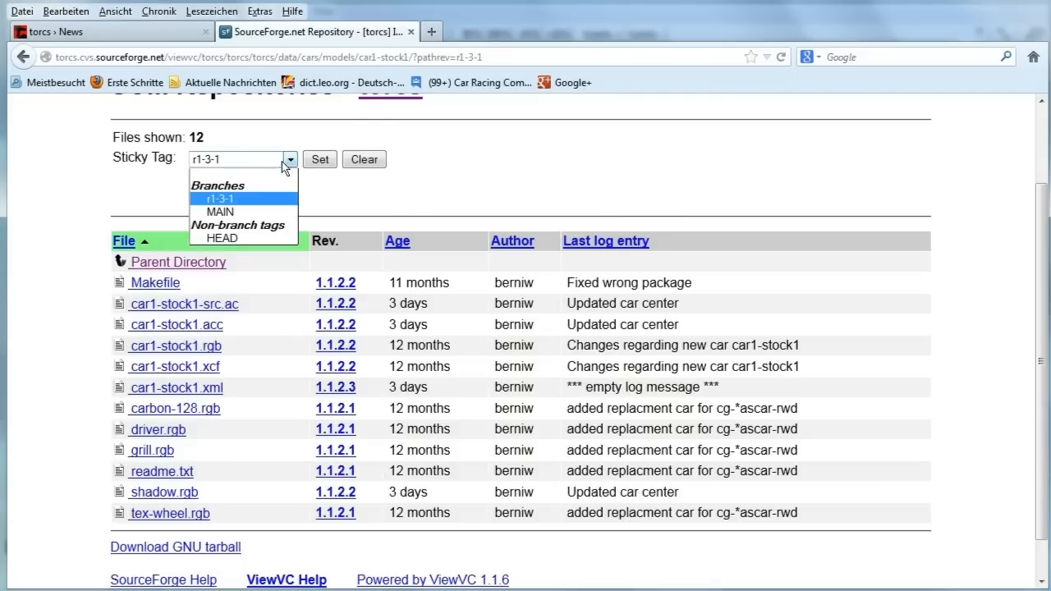
click(245, 201)
click(320, 161)
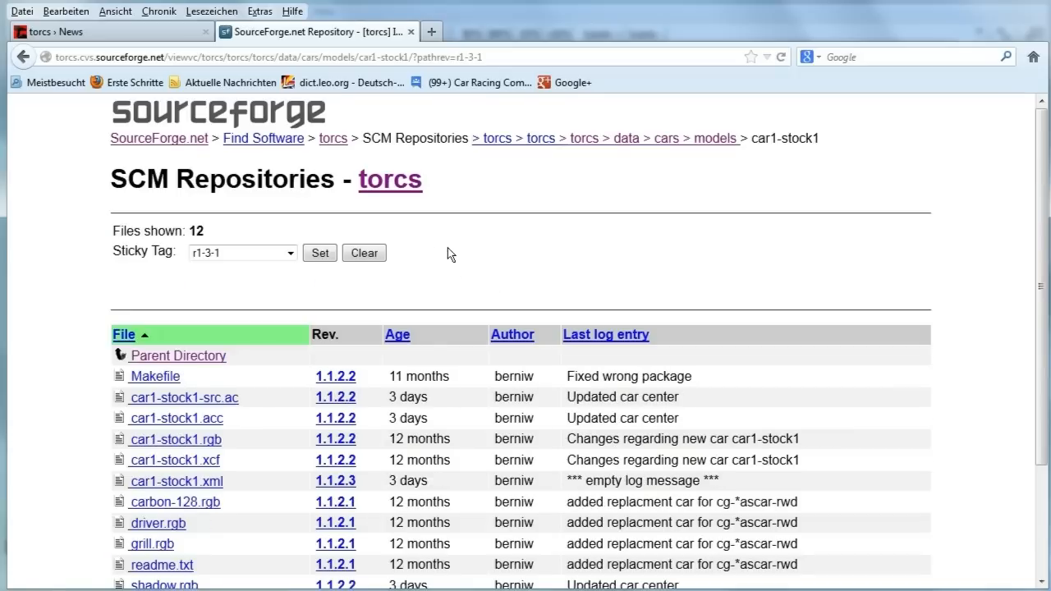
Step: Save revision 1.1.2.2 of car1-stock1-src.ac into the cartut\car1-stock1 folder
scroll(447, 248, down, 3)
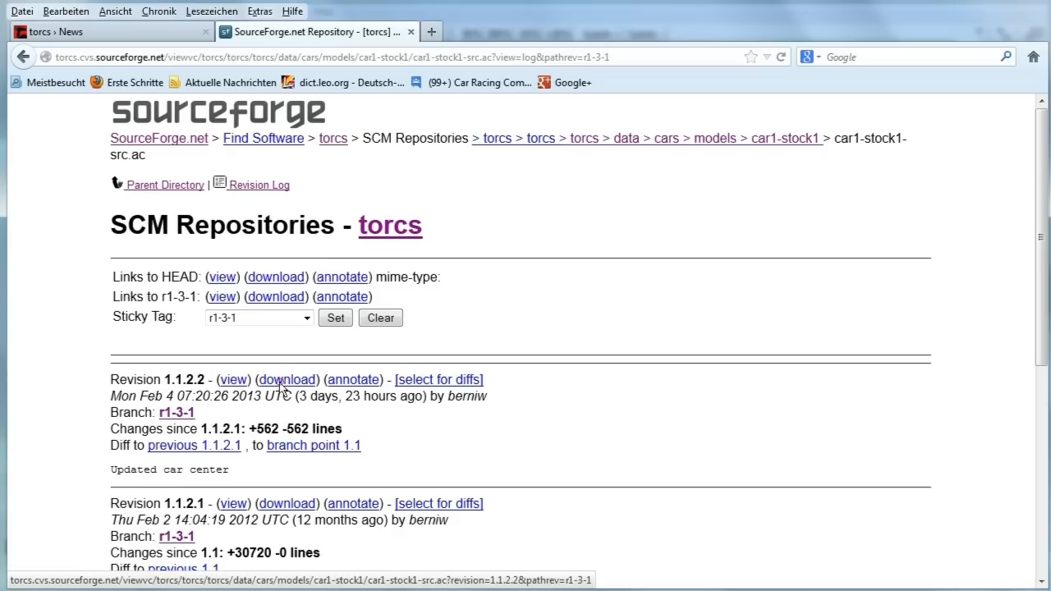
right_click(293, 383)
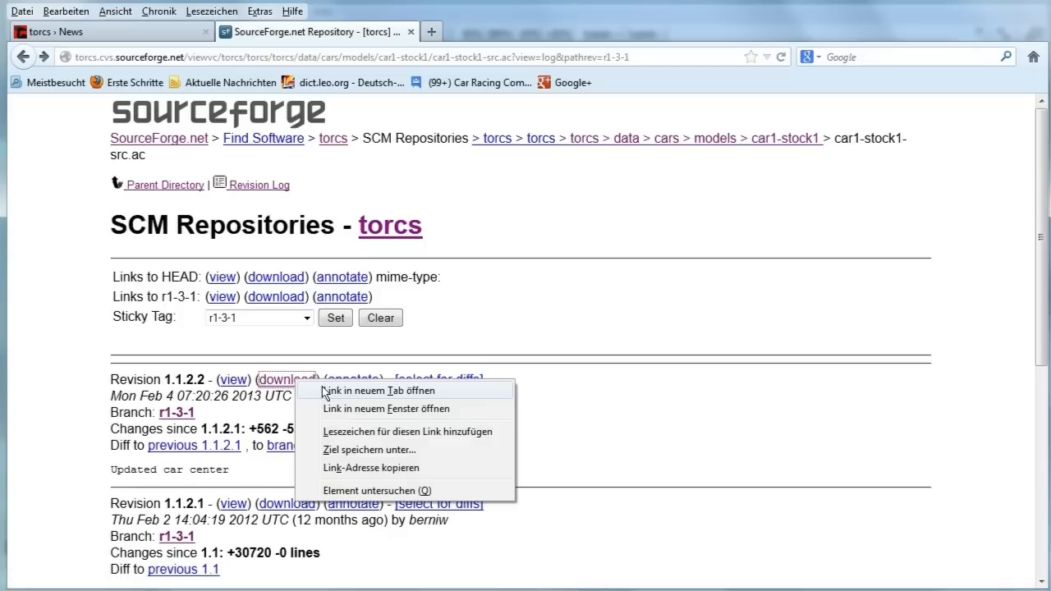
click(383, 450)
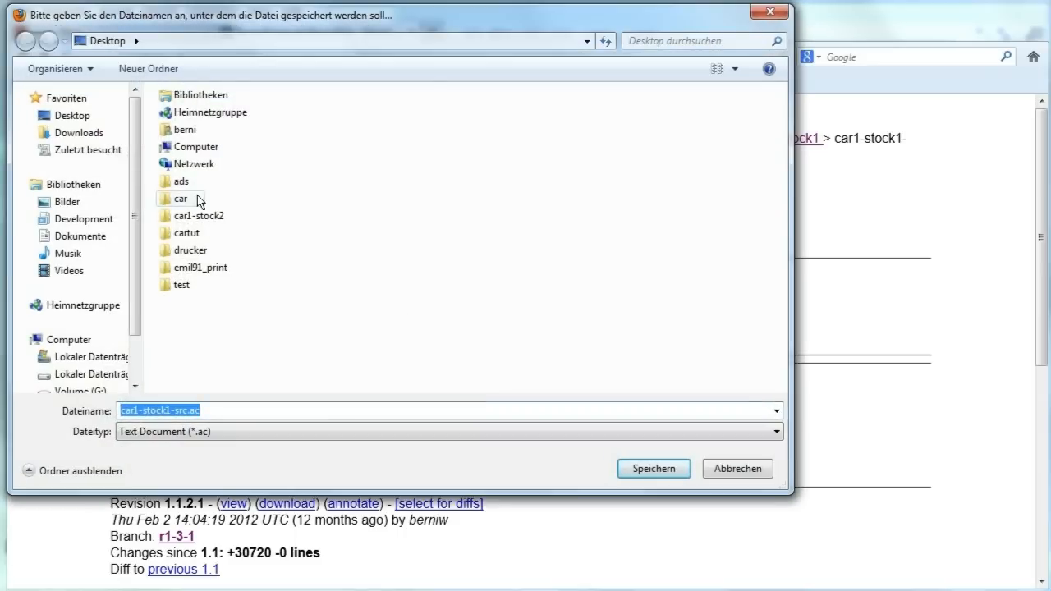
double_click(191, 234)
double_click(203, 116)
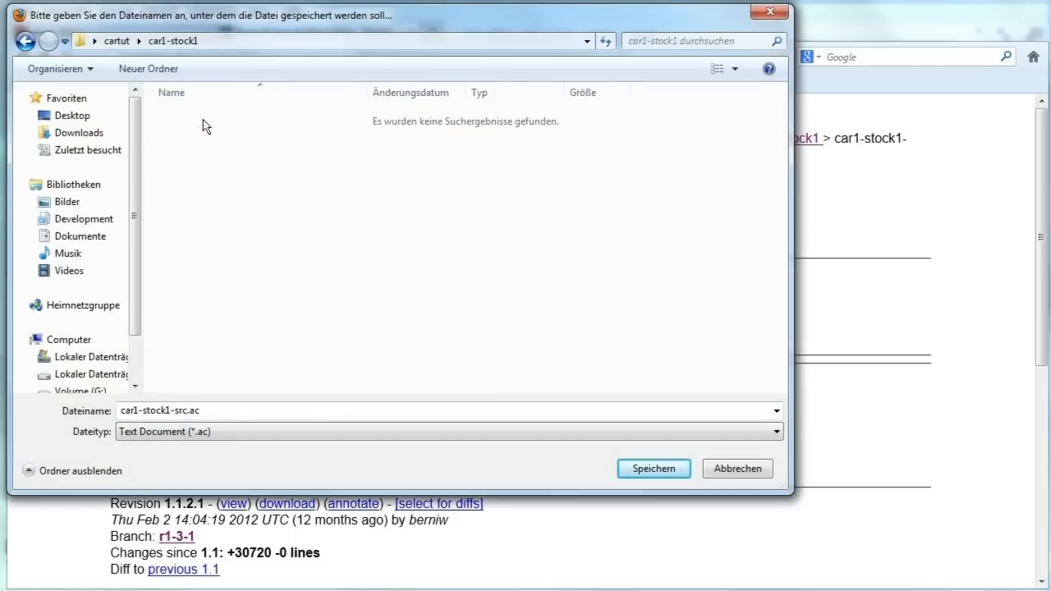
click(656, 461)
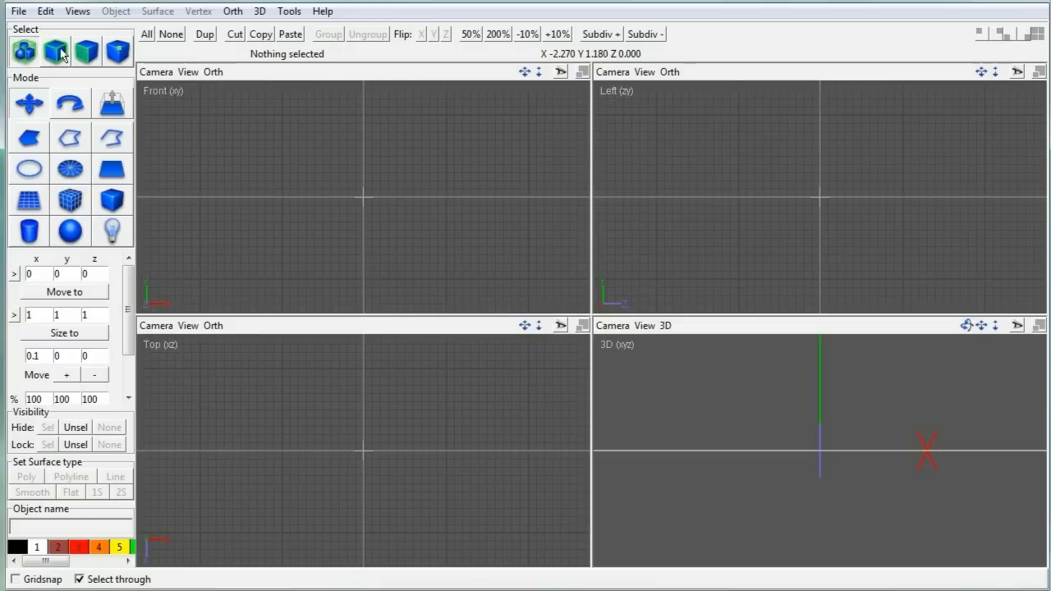
Step: Load car1-stock1-src.ac from cartut\car1-stock1 and deselect everything to view its textures
click(19, 12)
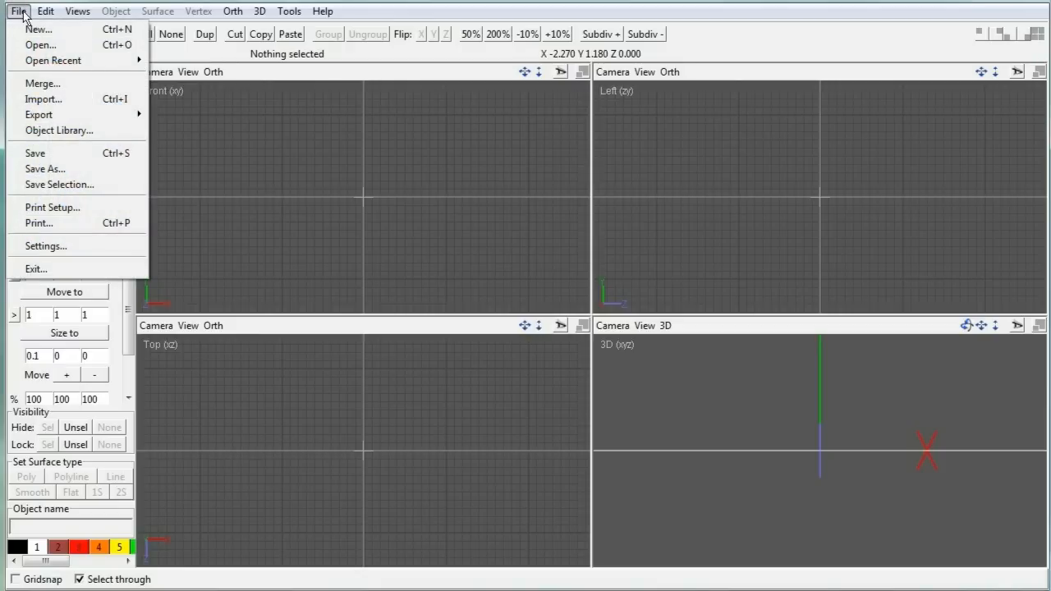
click(37, 44)
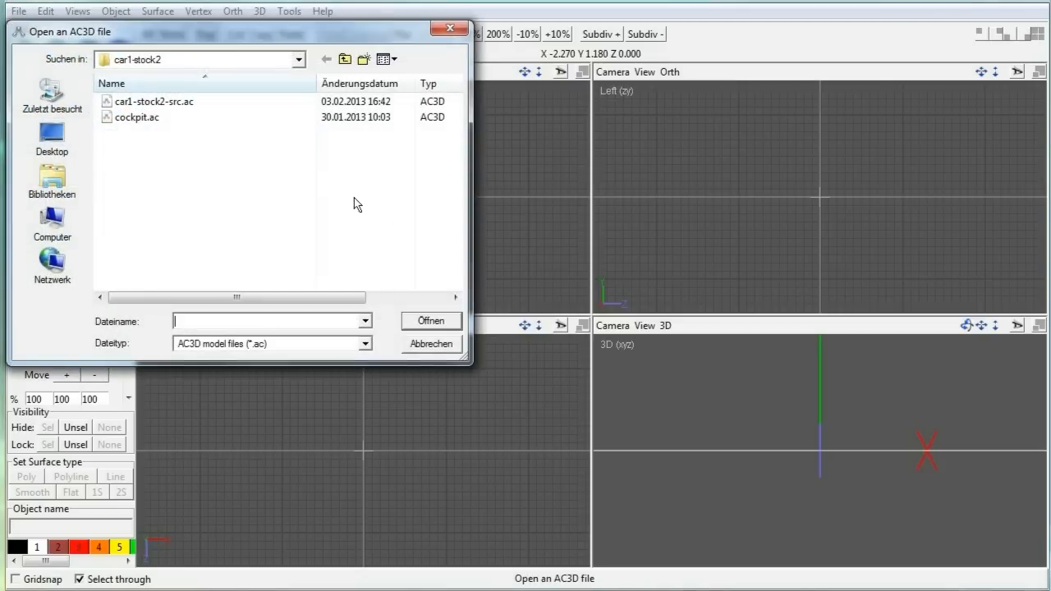
drag(201, 37, 282, 94)
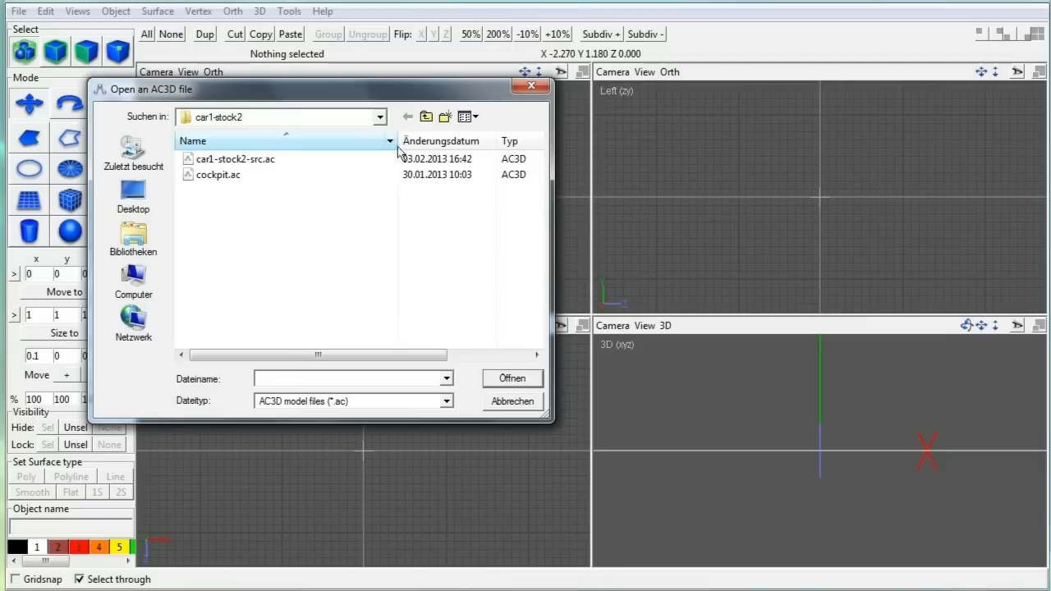
click(380, 117)
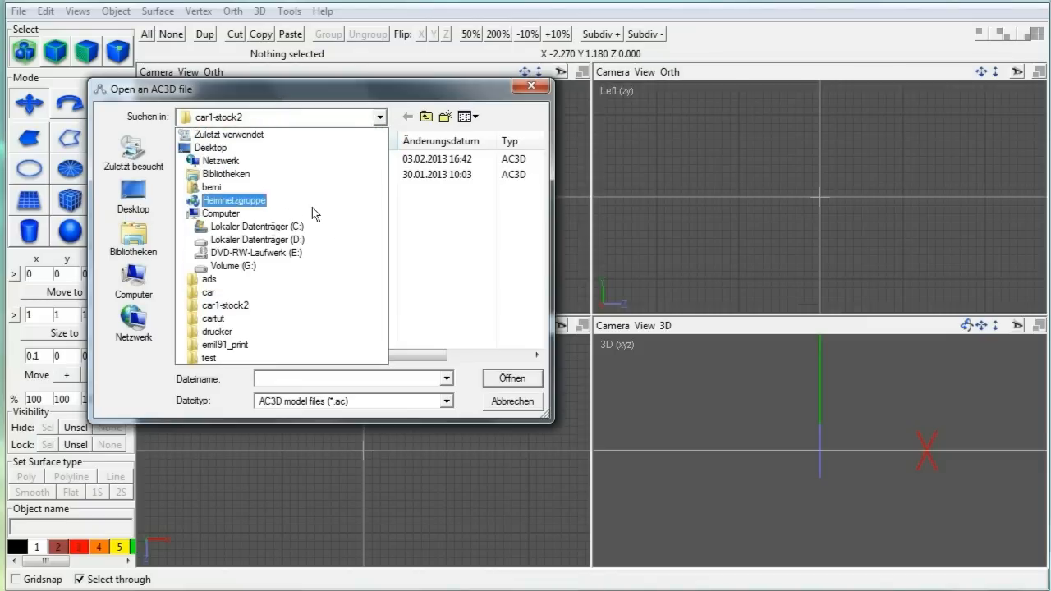
click(220, 317)
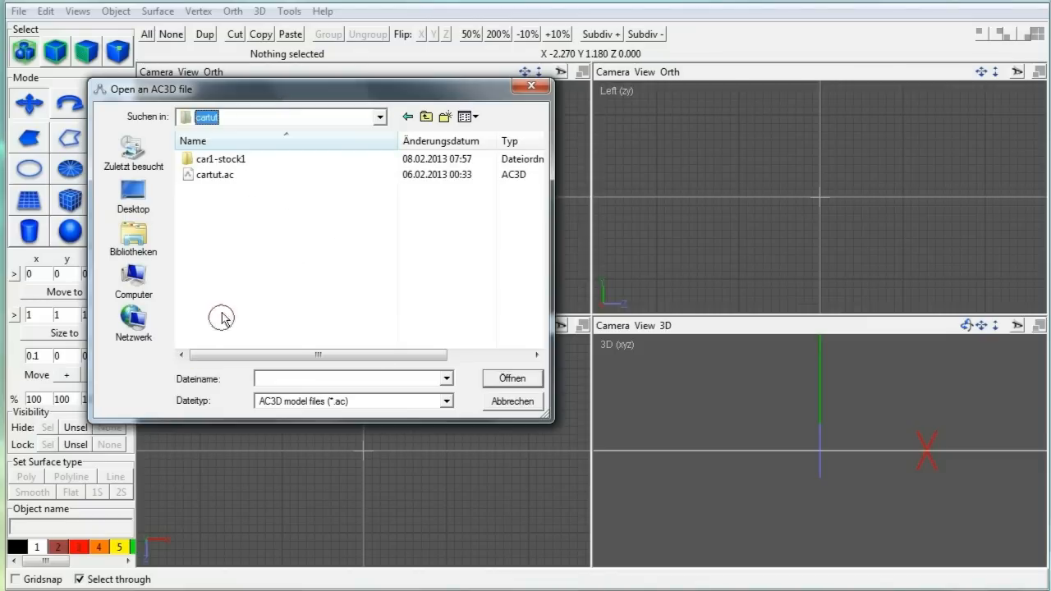
double_click(222, 159)
click(271, 162)
click(509, 378)
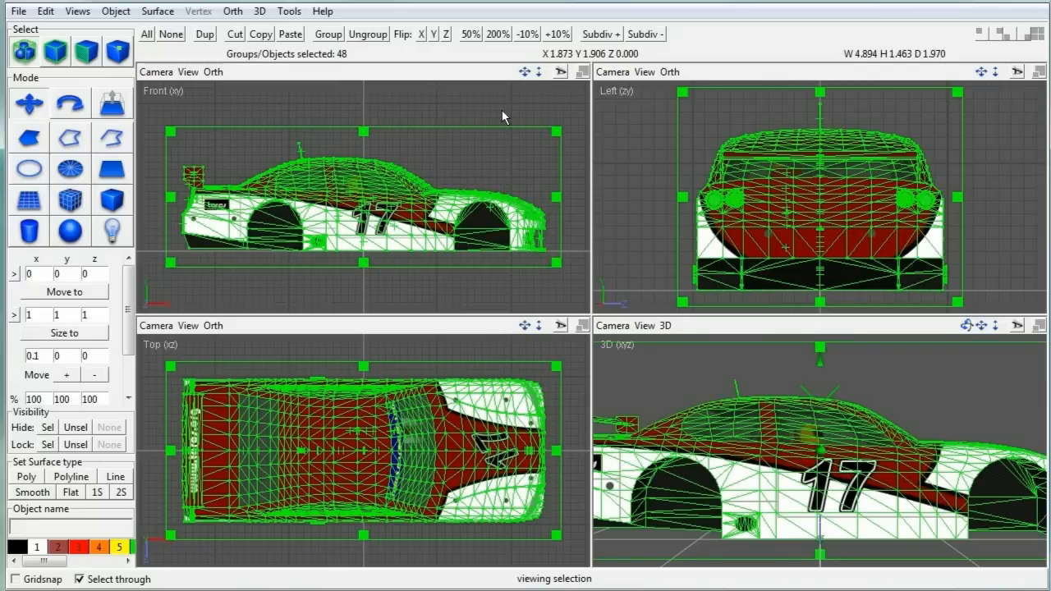
click(502, 110)
click(289, 10)
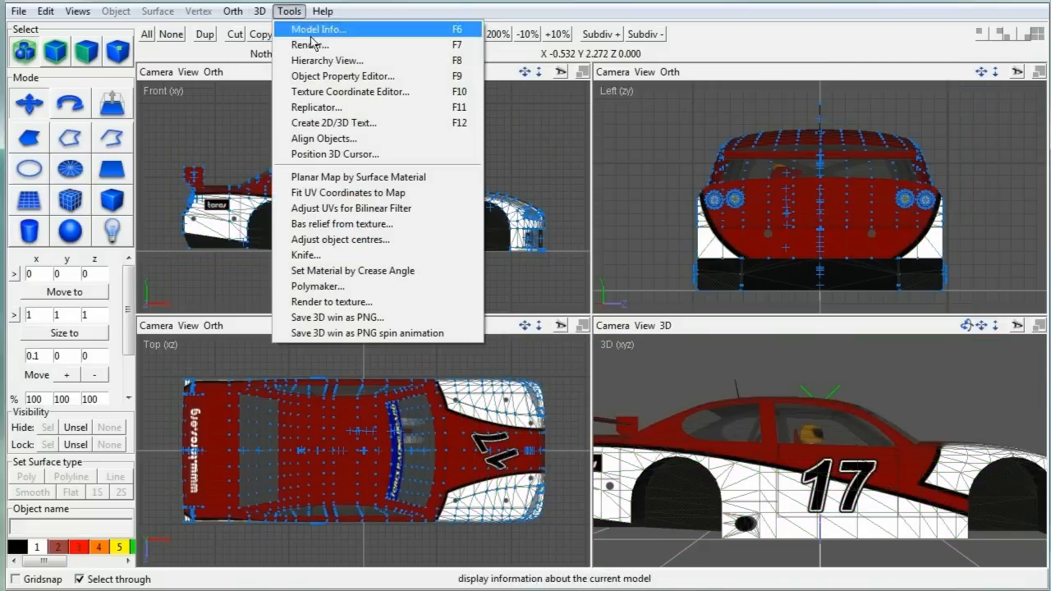
Step: Open the Hierarchy View and expand world to list all objects
click(322, 61)
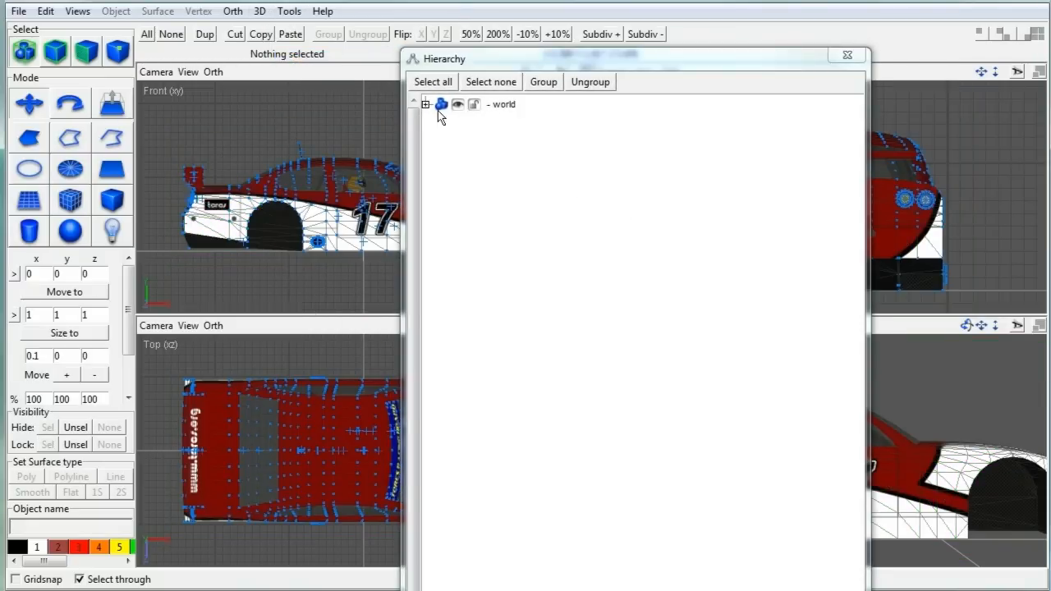
drag(459, 66, 467, 43)
click(431, 80)
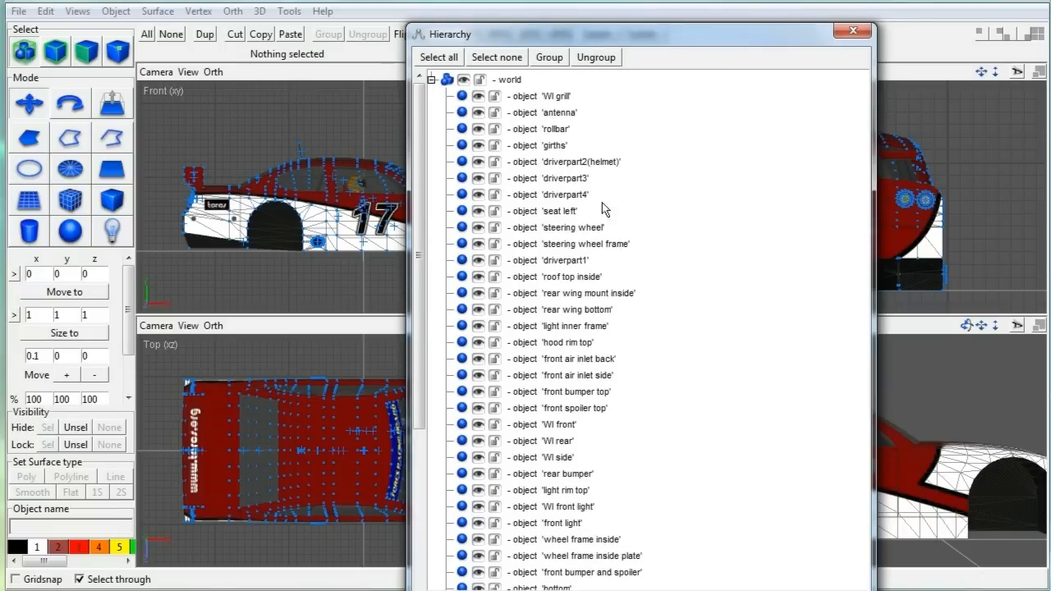
Step: Select girths, rollbar, driverpart1–4, seat left, steering wheel and steering wheel frame
click(552, 145)
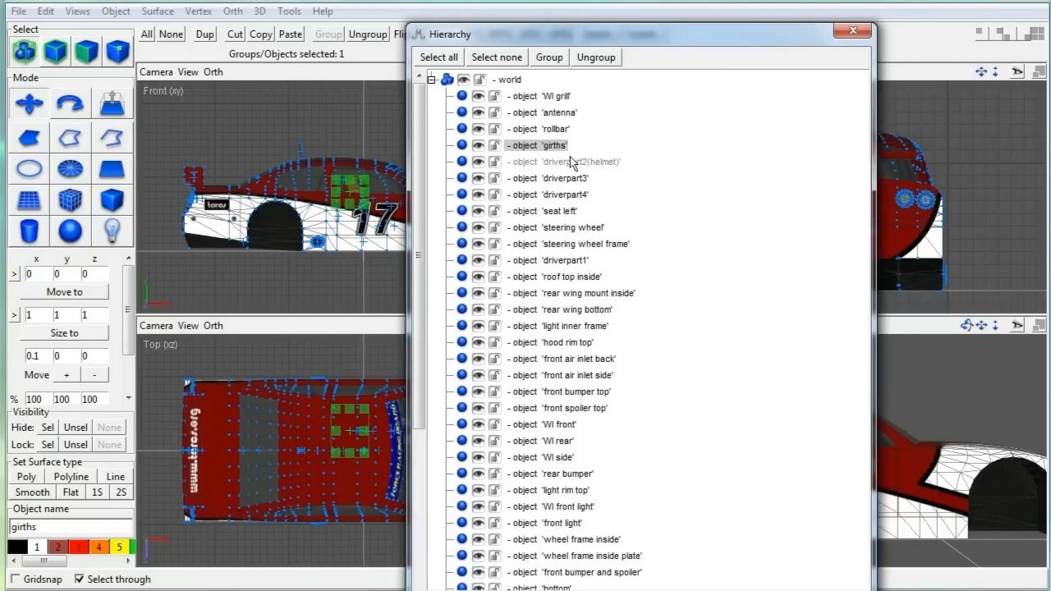
ctrl+click(557, 132)
ctrl+click(569, 164)
ctrl+click(571, 180)
ctrl+click(574, 196)
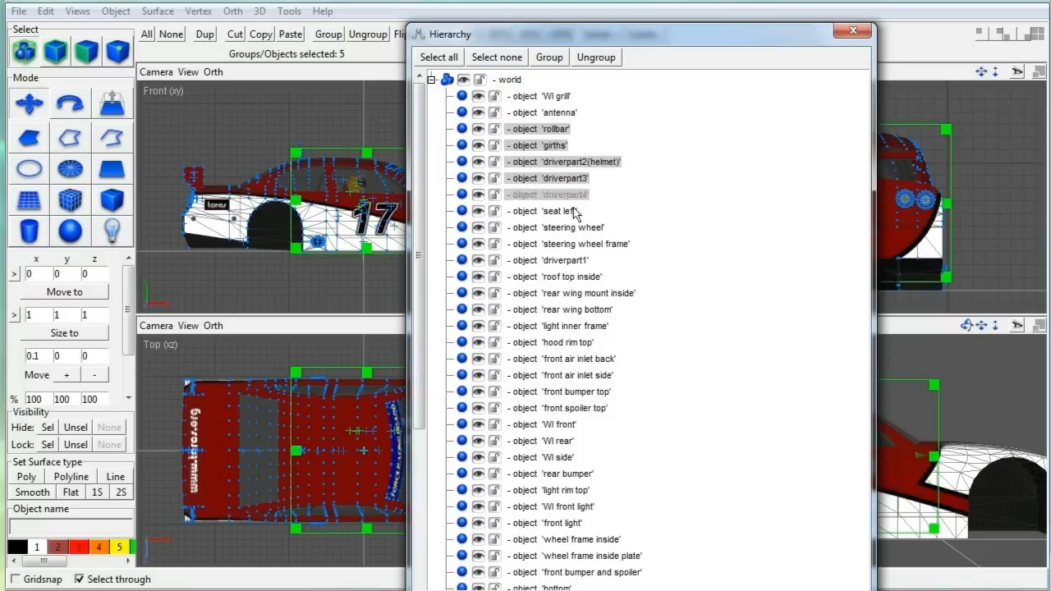
ctrl+click(573, 211)
ctrl+click(580, 229)
ctrl+click(594, 245)
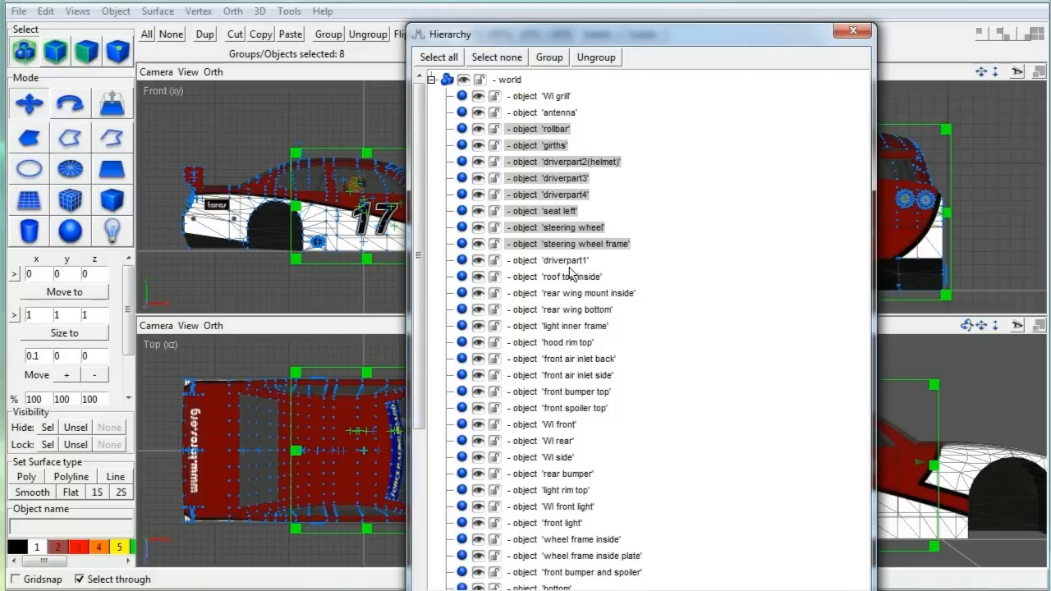
ctrl+click(572, 261)
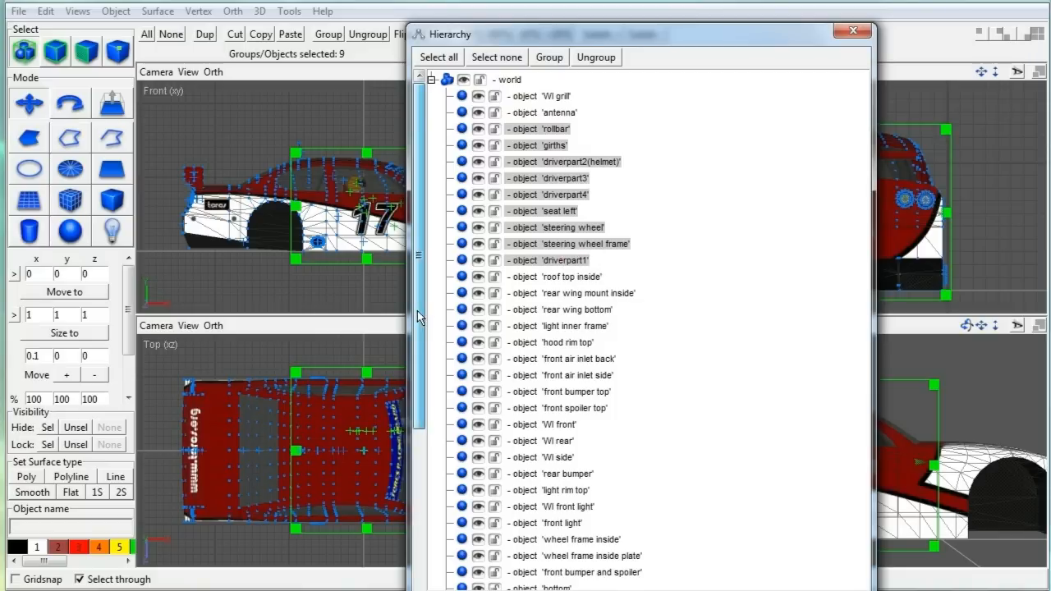
drag(420, 309, 390, 506)
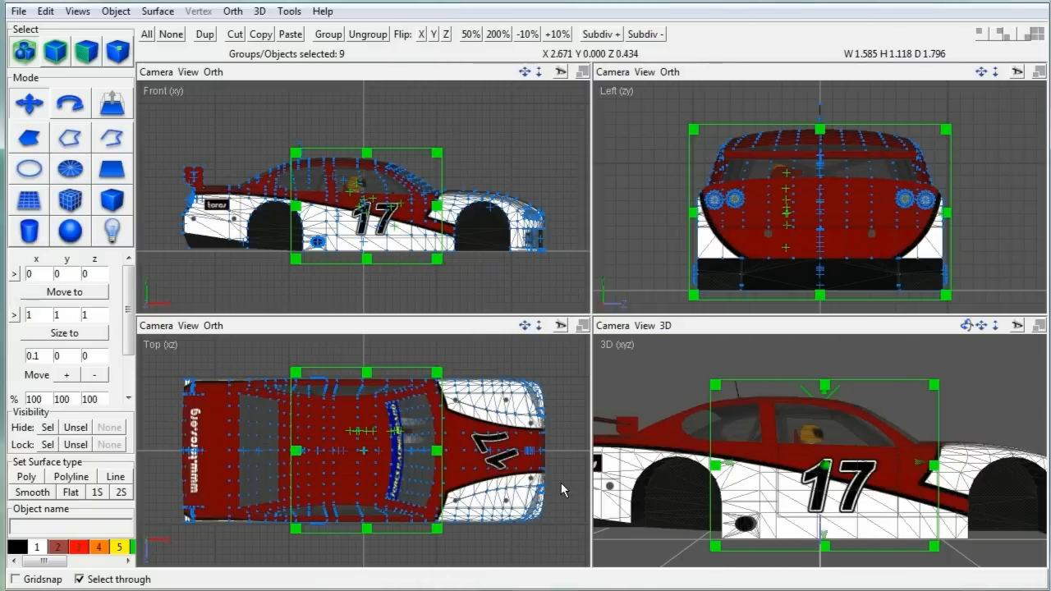
Step: Lock all unselected objects and view the cockpit in an enlarged 3D view
click(76, 444)
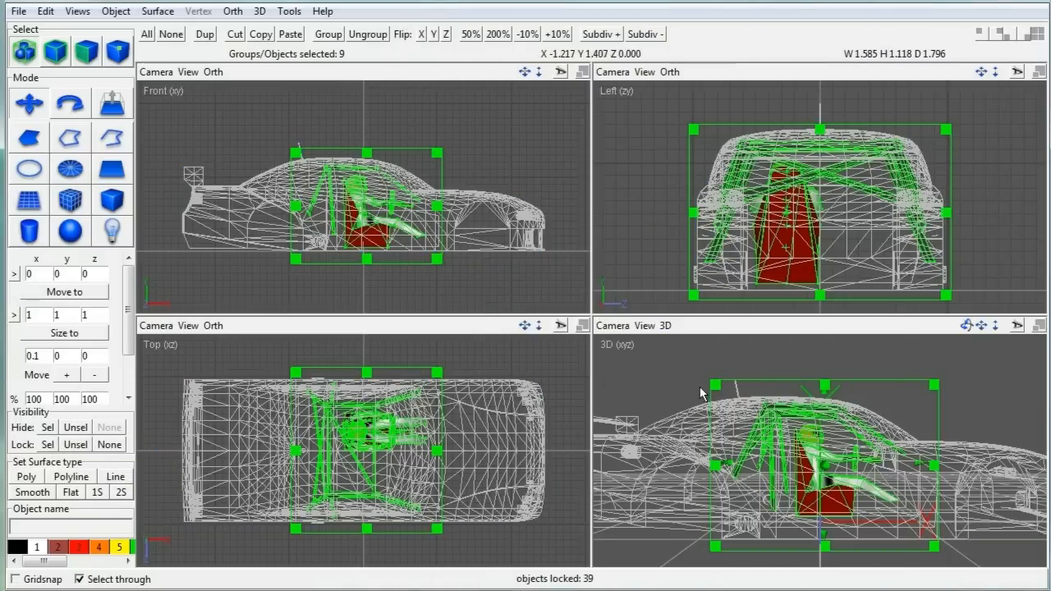
click(1037, 325)
drag(966, 74, 546, 103)
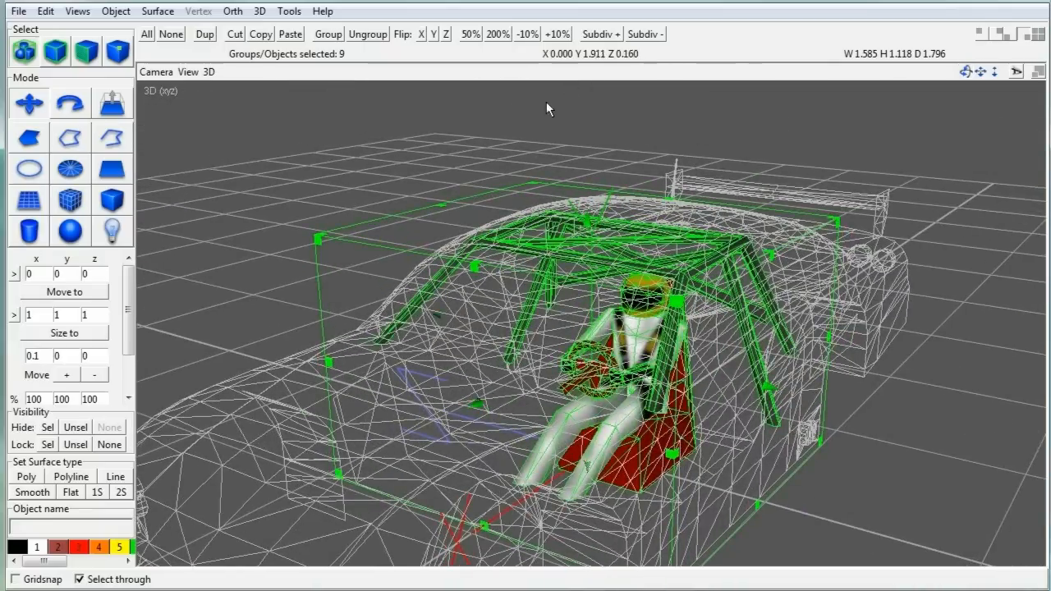
Step: Save the selected cockpit objects as cockpit.ac in the cartut folder
click(16, 11)
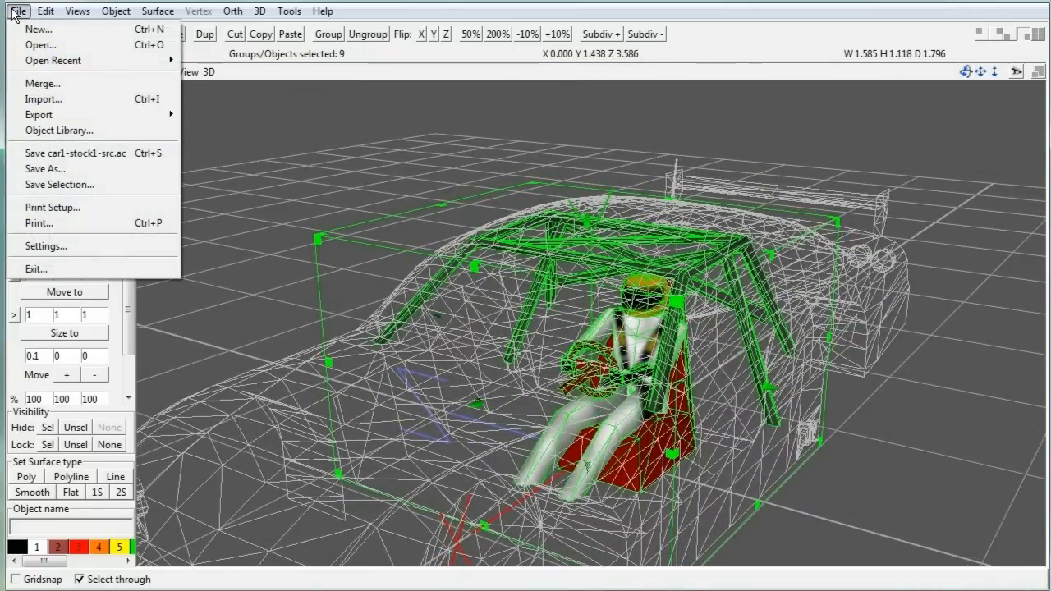
click(66, 184)
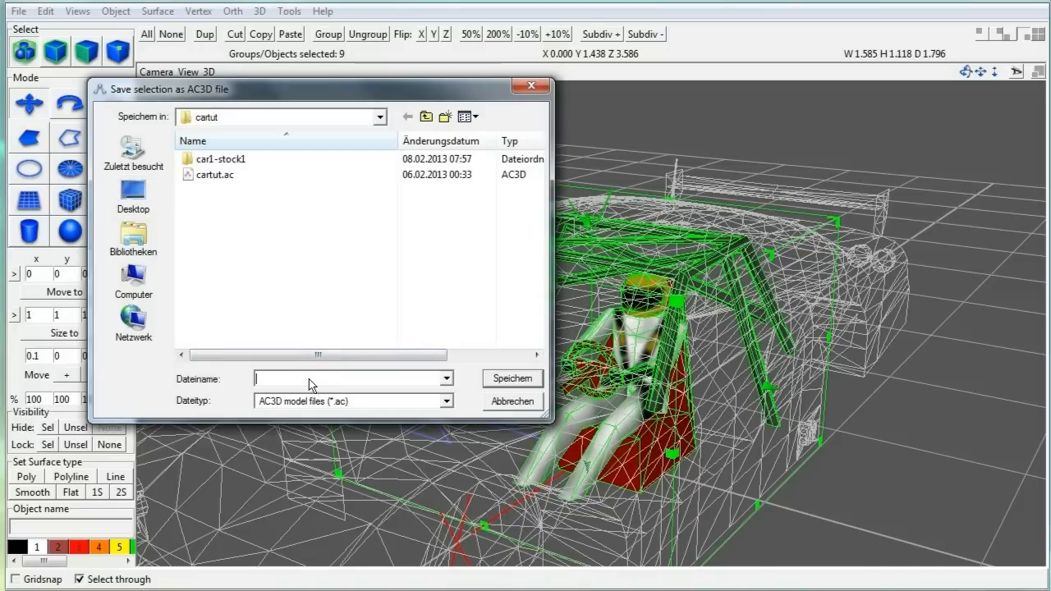
text(cockpit.ac)
click(503, 382)
Step: Open the recent cartut.ac discarding changes, then open car1-stock1 in Explorer
click(18, 12)
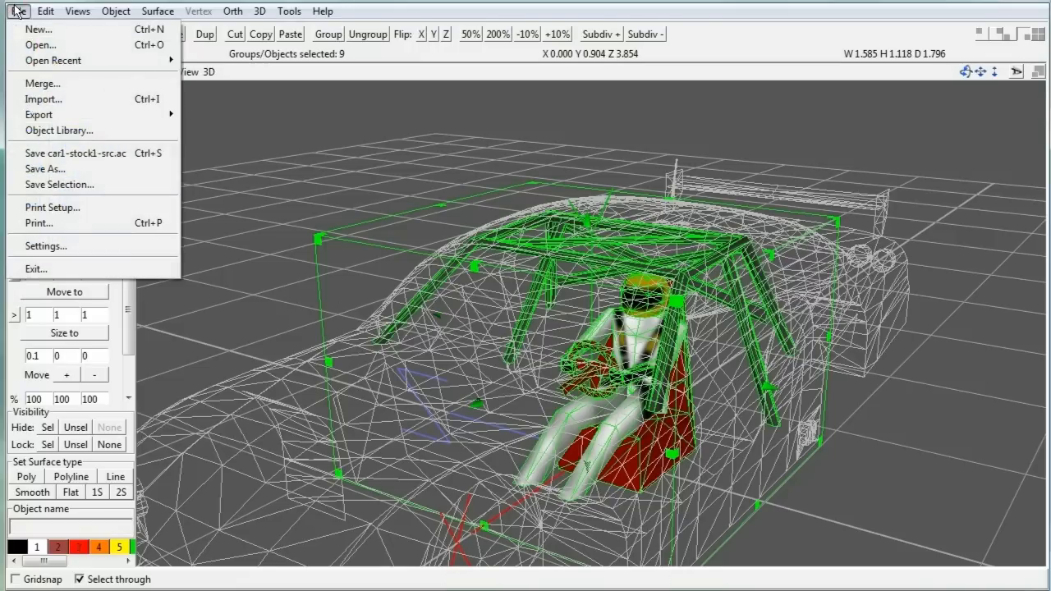
mouse_move(94, 63)
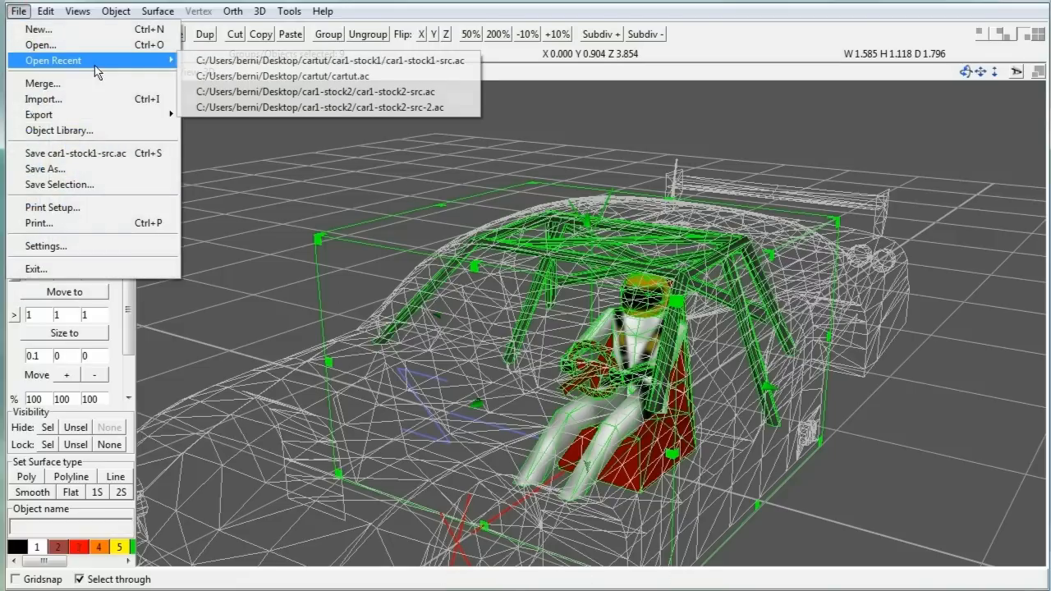
click(219, 76)
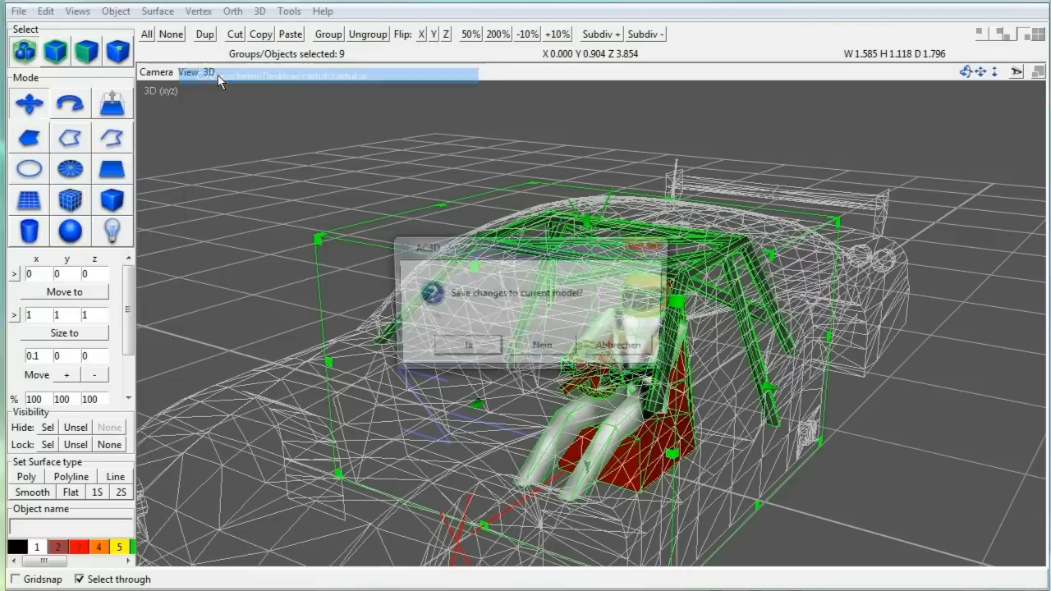
click(560, 353)
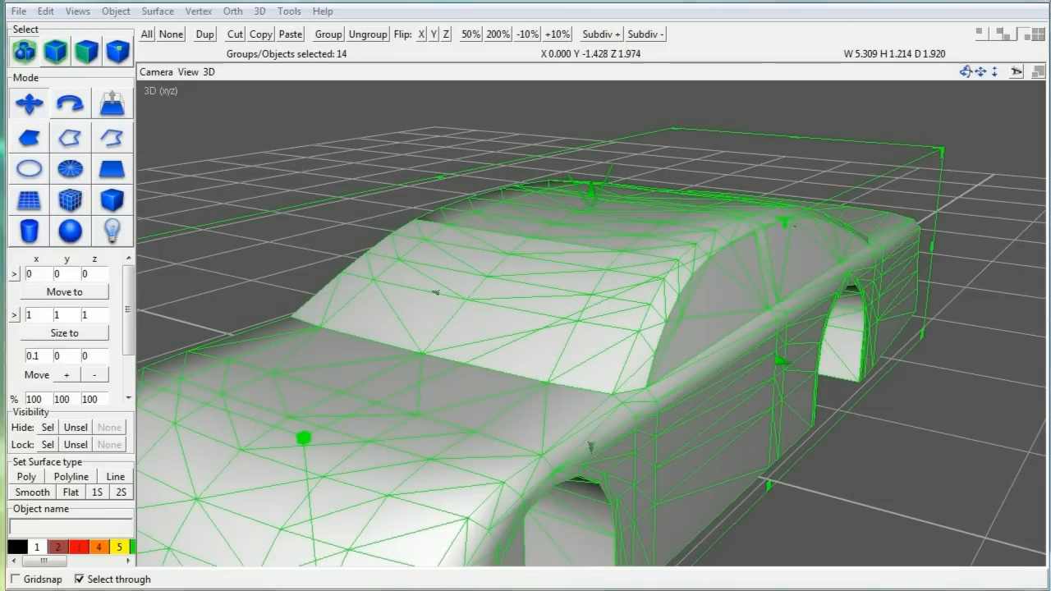
key(alt+Tab)
double_click(345, 156)
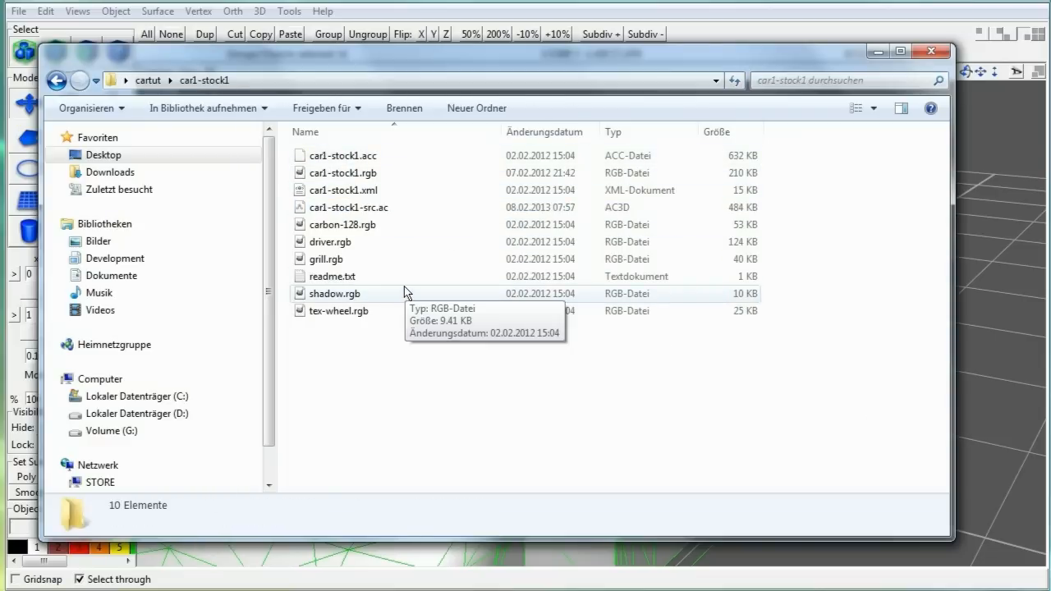
Step: Copy driver.rgb and carbon-128.rgb up into cartut, then minimise Explorer
click(351, 242)
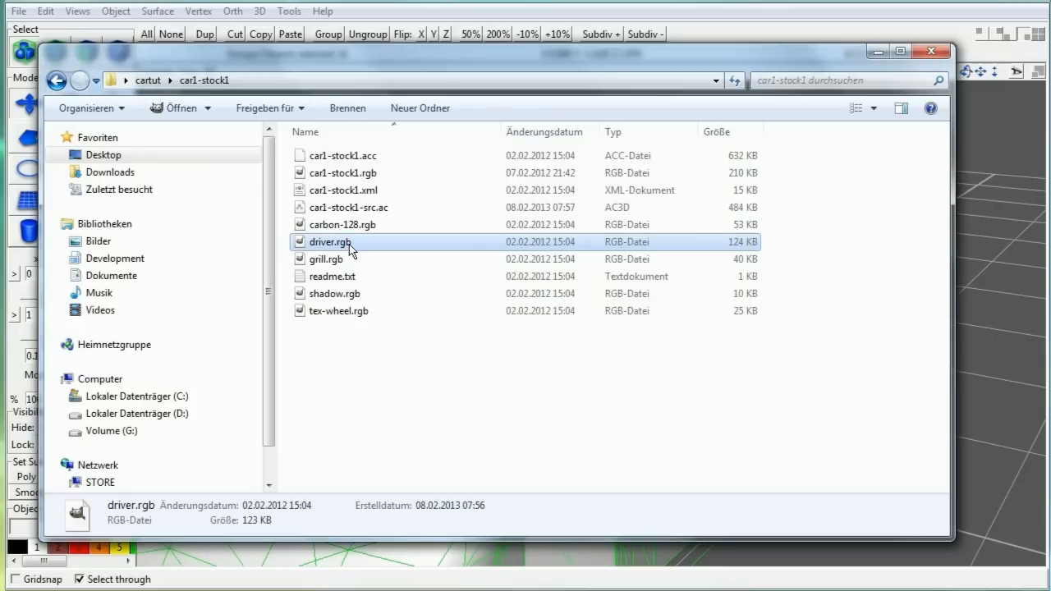
ctrl+click(352, 225)
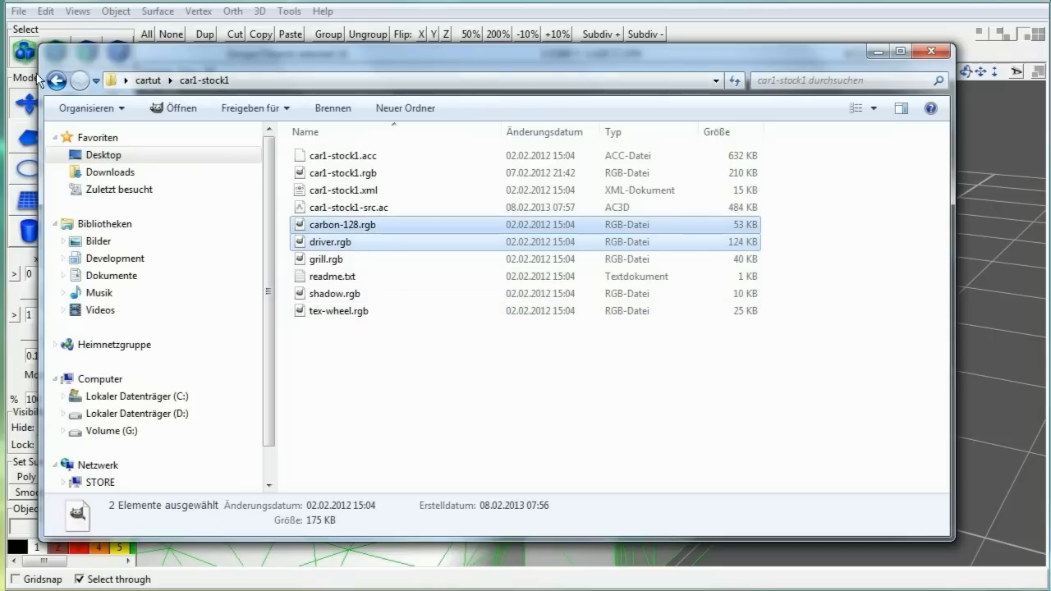
click(143, 82)
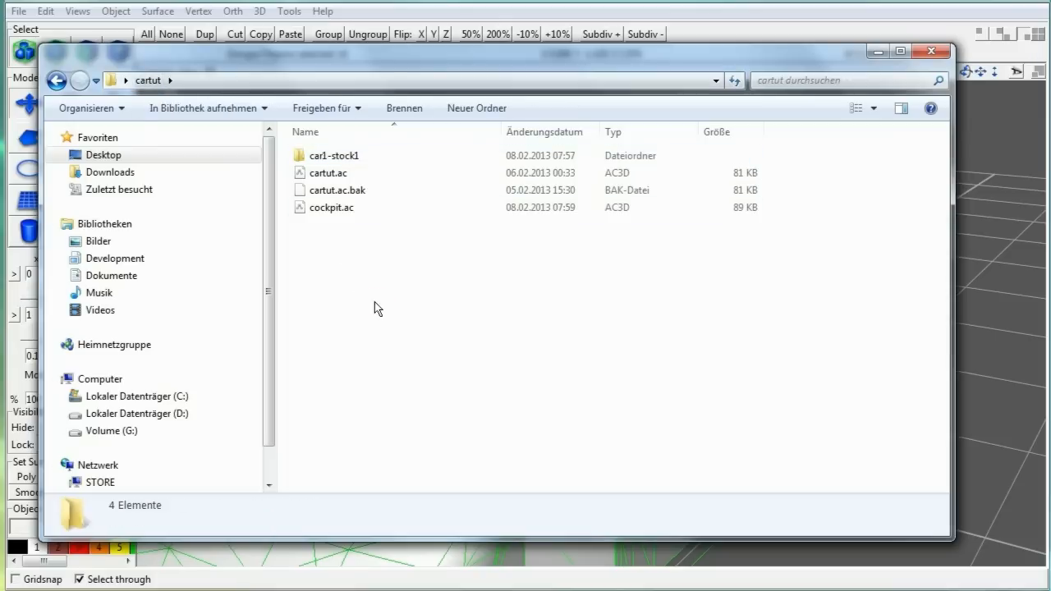
key(ctrl+v)
click(384, 324)
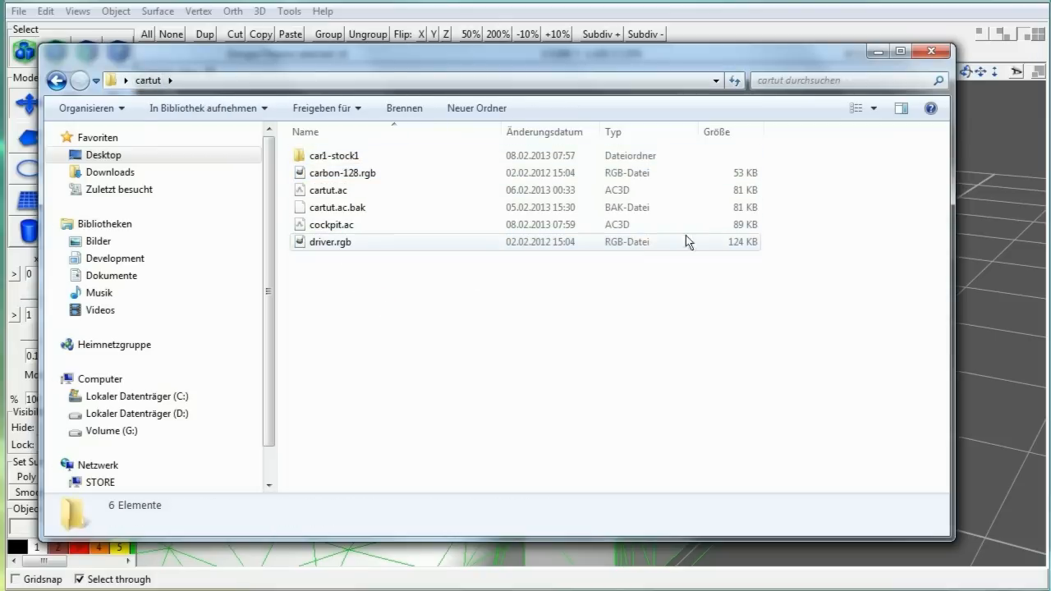
click(878, 53)
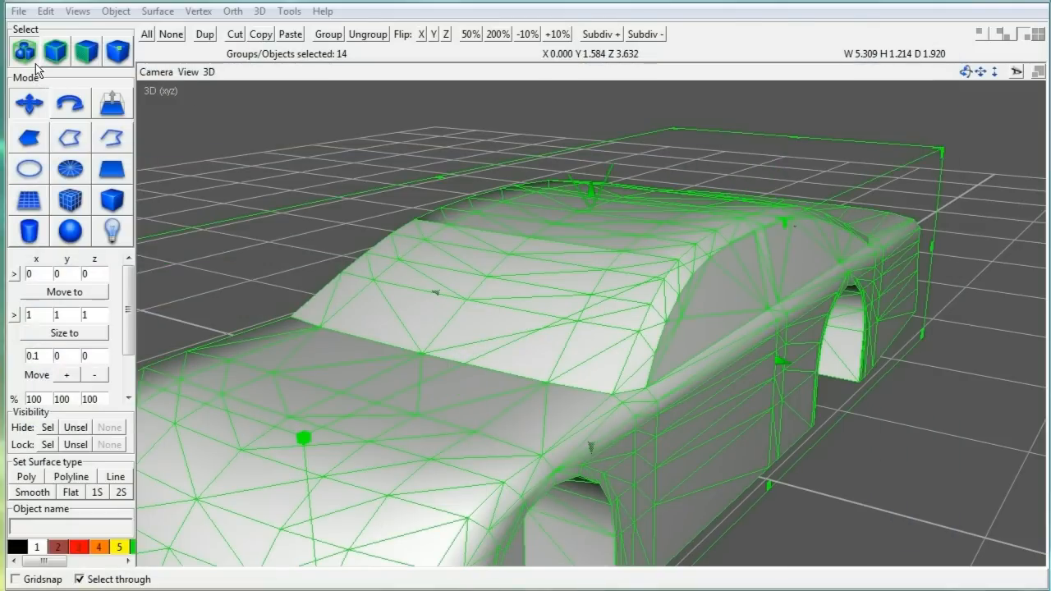
Step: Merge cartut\cockpit.ac into the car model
click(18, 12)
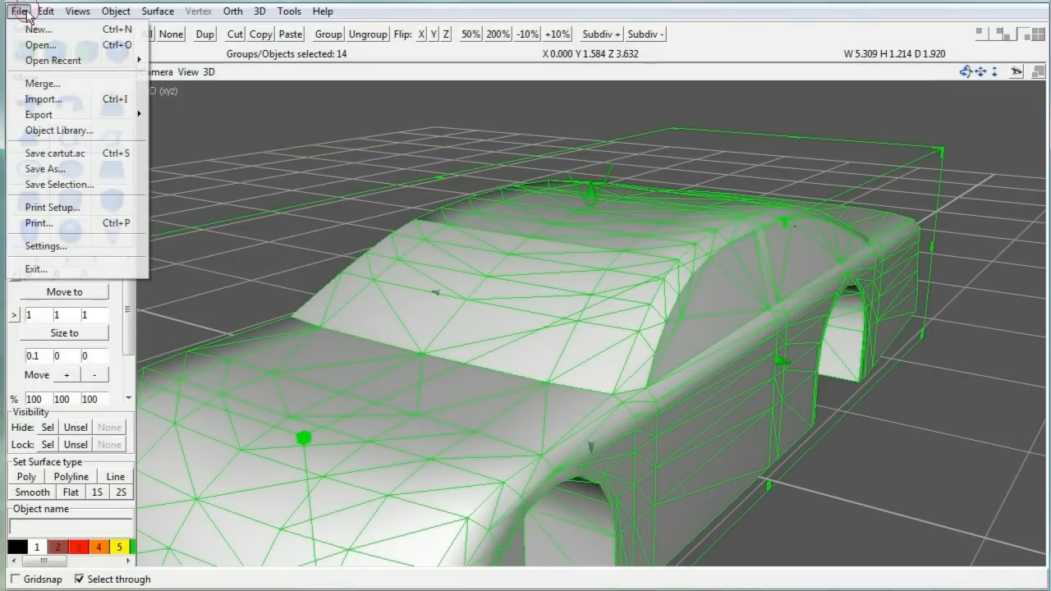
click(48, 84)
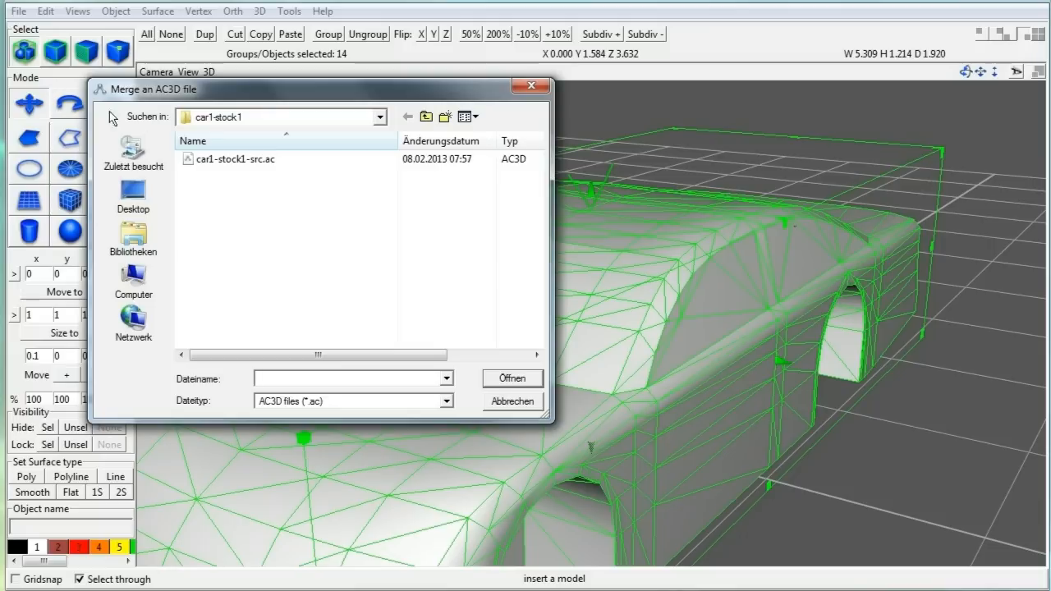
click(382, 118)
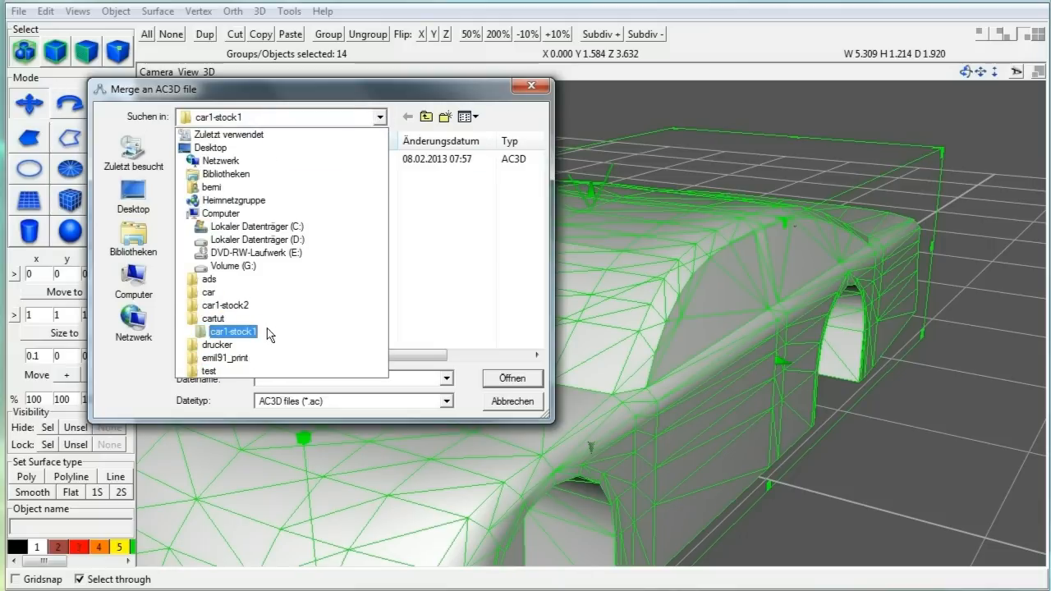
click(245, 318)
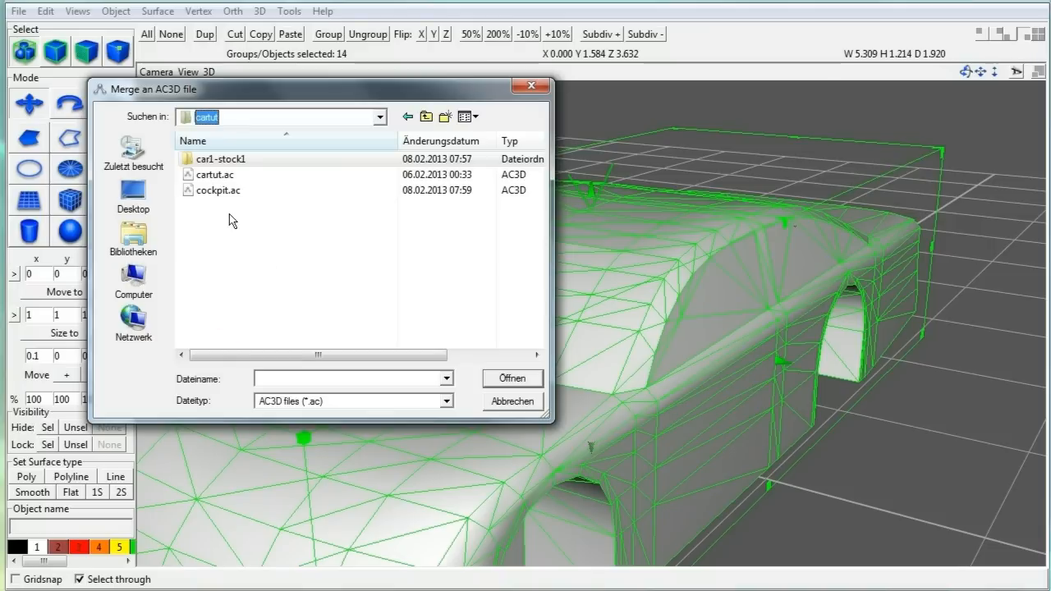
click(225, 192)
click(511, 378)
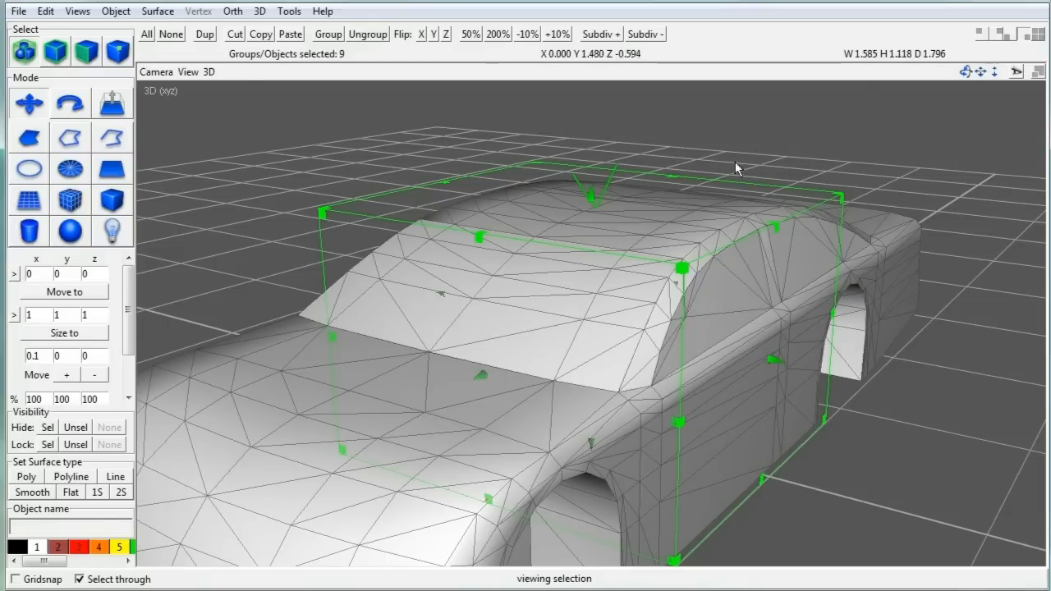
Step: Lock the car body objects so only the merged cockpit stays editable
click(289, 11)
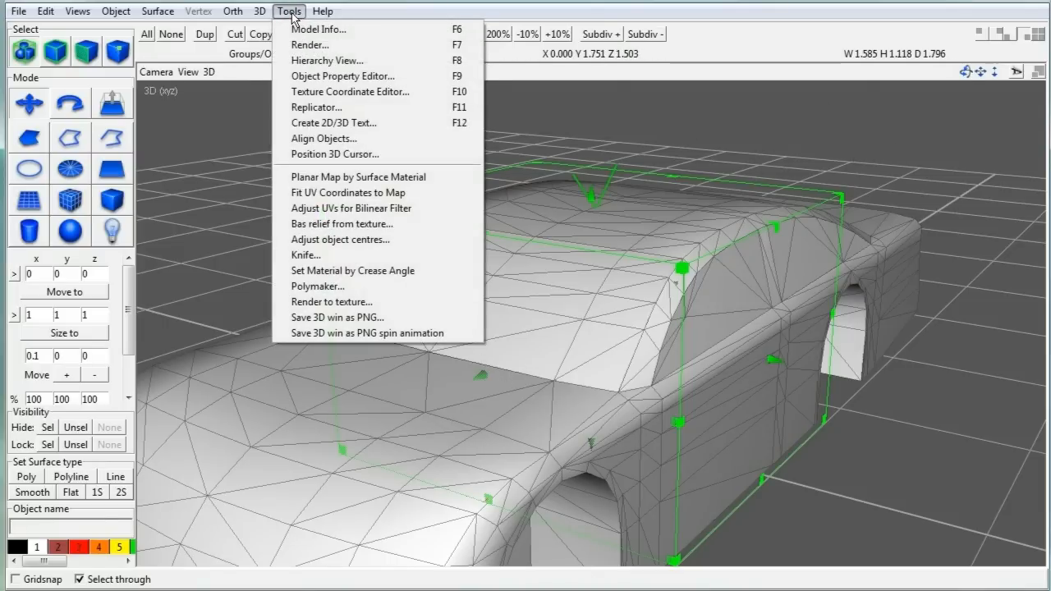
click(316, 61)
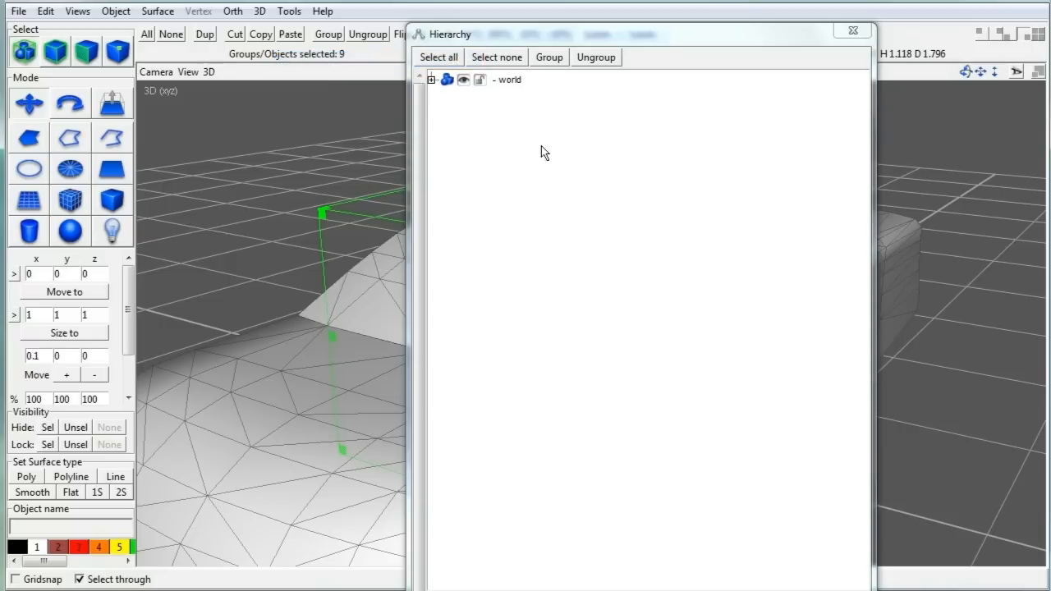
click(431, 80)
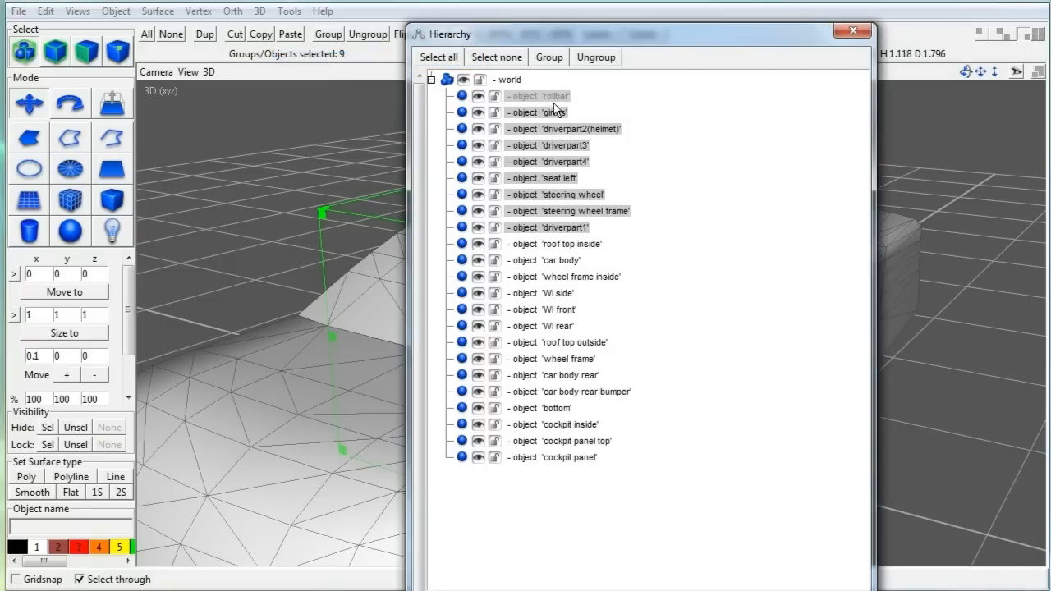
click(853, 30)
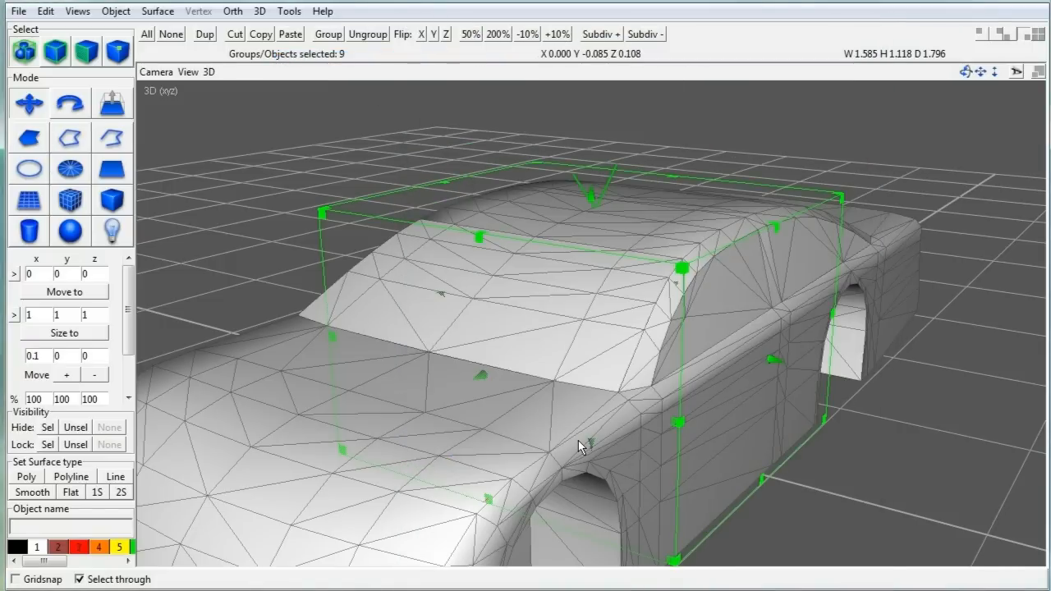
click(48, 444)
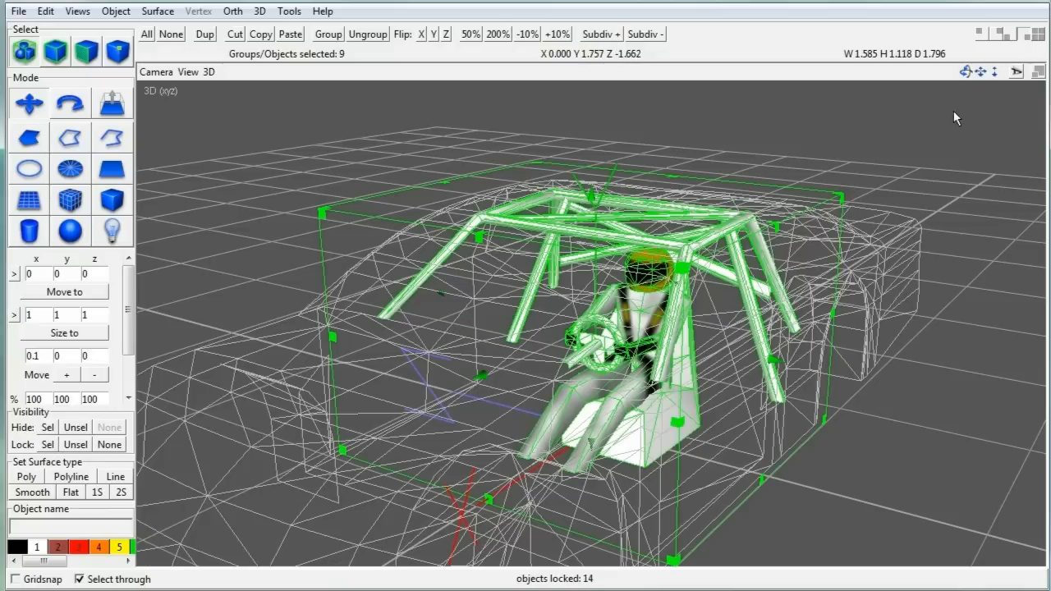
Step: Move the cockpit parts right and down inside the car body using the Front view
drag(967, 78, 706, 75)
key(F1)
drag(581, 346, 642, 345)
key(F4)
mouse_move(965, 74)
mouse_down()
mouse_move(980, 87)
mouse_move(991, 82)
mouse_move(968, 83)
mouse_up()
click(979, 34)
drag(641, 337, 641, 345)
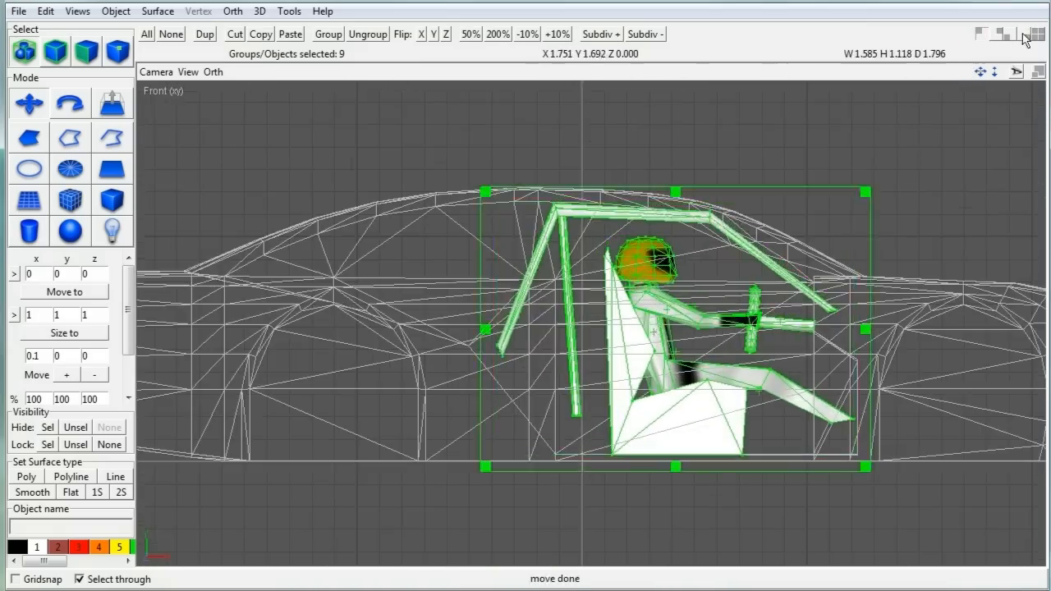
click(1024, 36)
drag(965, 72, 390, 284)
Step: Unhide and unlock the roof, body, rear, bumper, bottom, wheel frame and cockpit panel objects
click(288, 12)
click(328, 45)
click(494, 245)
click(494, 261)
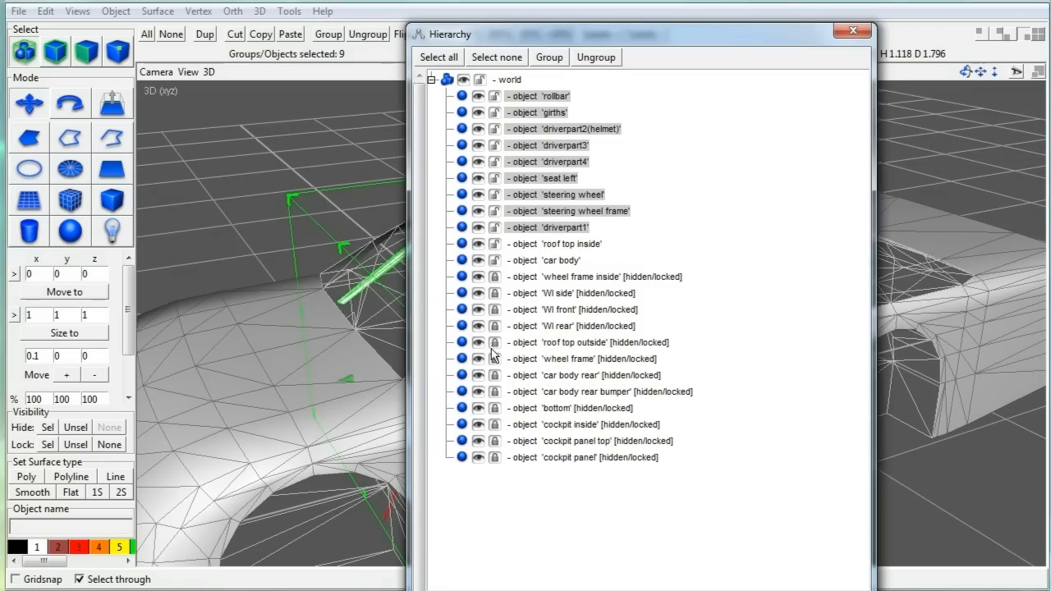
click(493, 343)
click(495, 360)
click(494, 376)
click(494, 393)
click(495, 408)
click(494, 425)
click(494, 442)
click(494, 458)
click(498, 277)
Step: Hide everything except the selected cockpit parts
click(853, 31)
drag(966, 73, 938, 65)
click(75, 427)
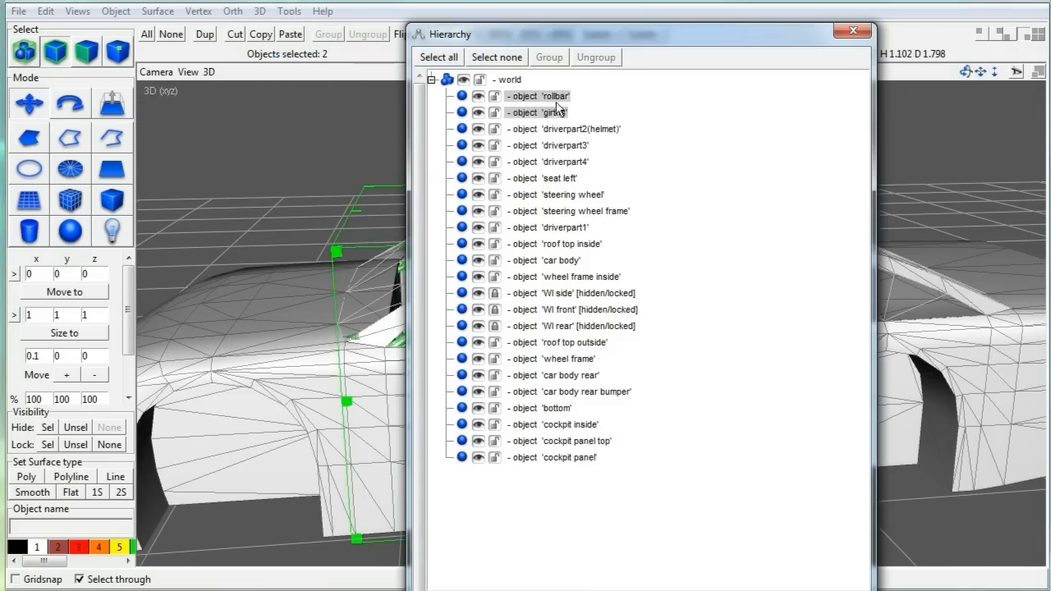
Step: Select the driver, seat and steering wheel parts, hide the rest to check, and save cartut.ac
ctrl+click(559, 195)
shift+click(565, 228)
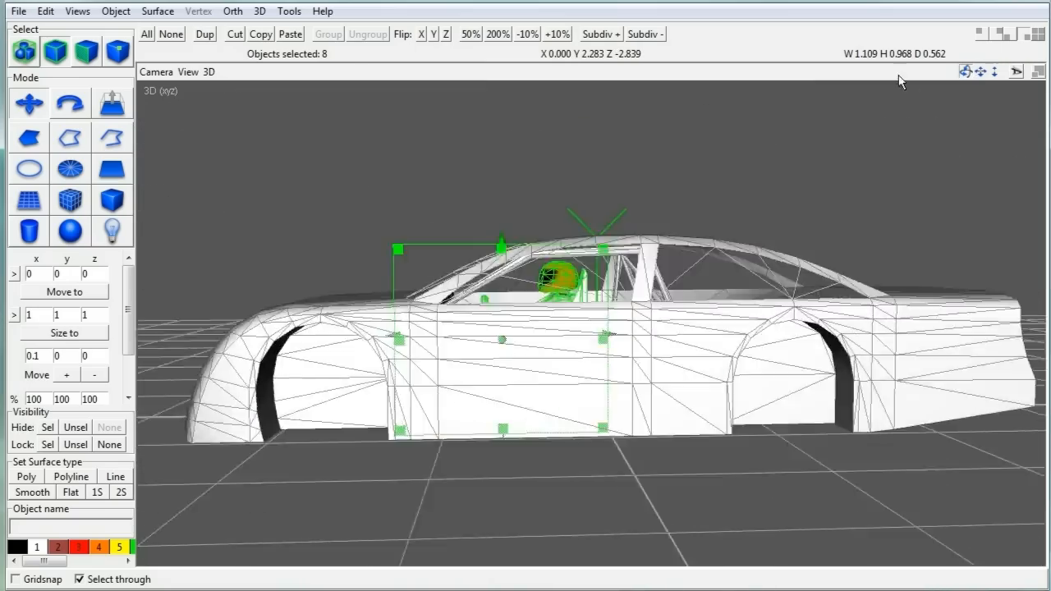
click(75, 427)
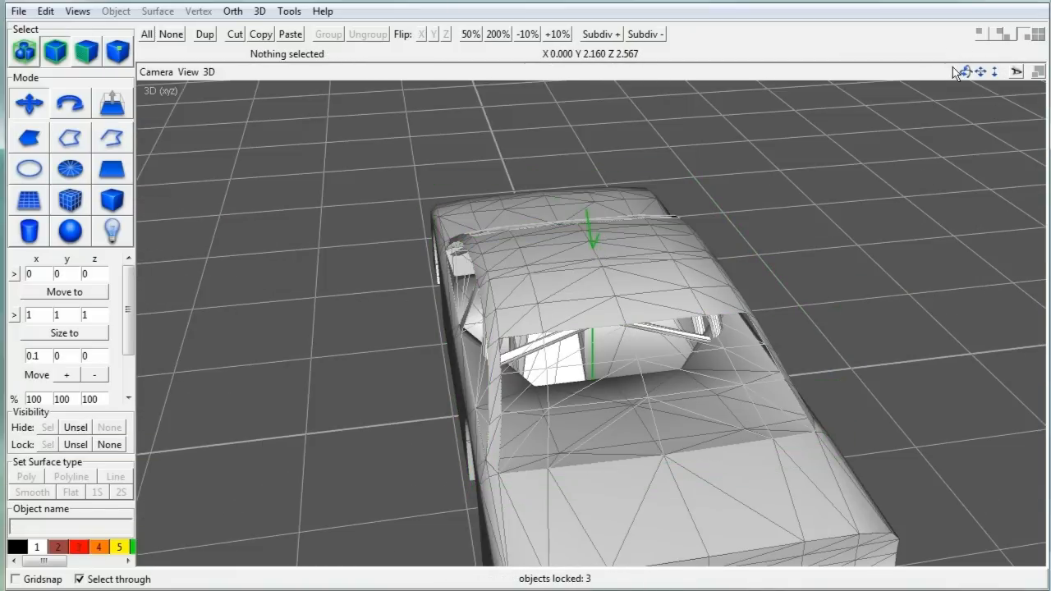
drag(961, 72, 471, 55)
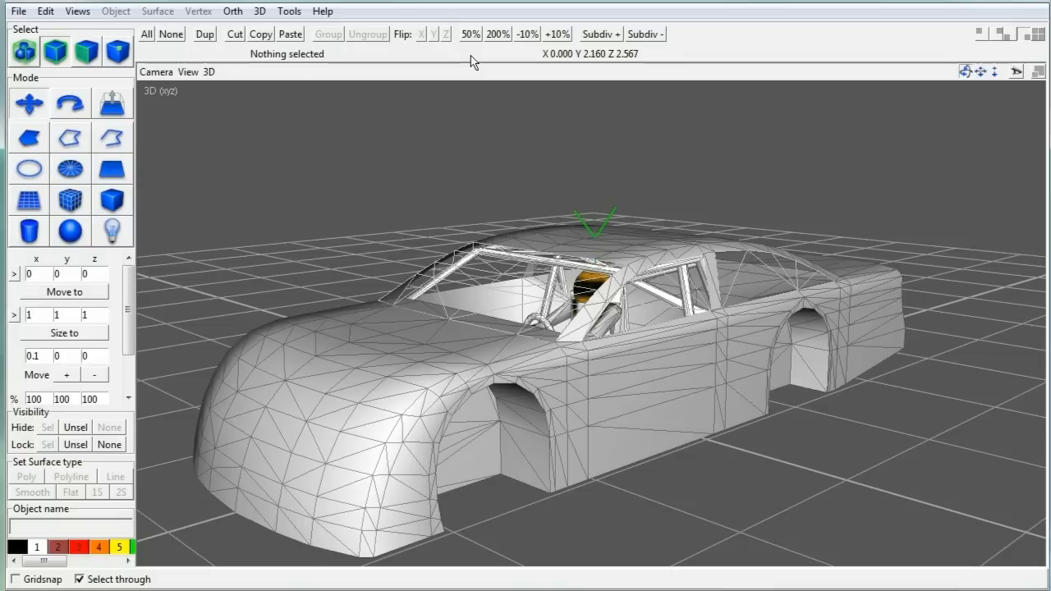
click(18, 11)
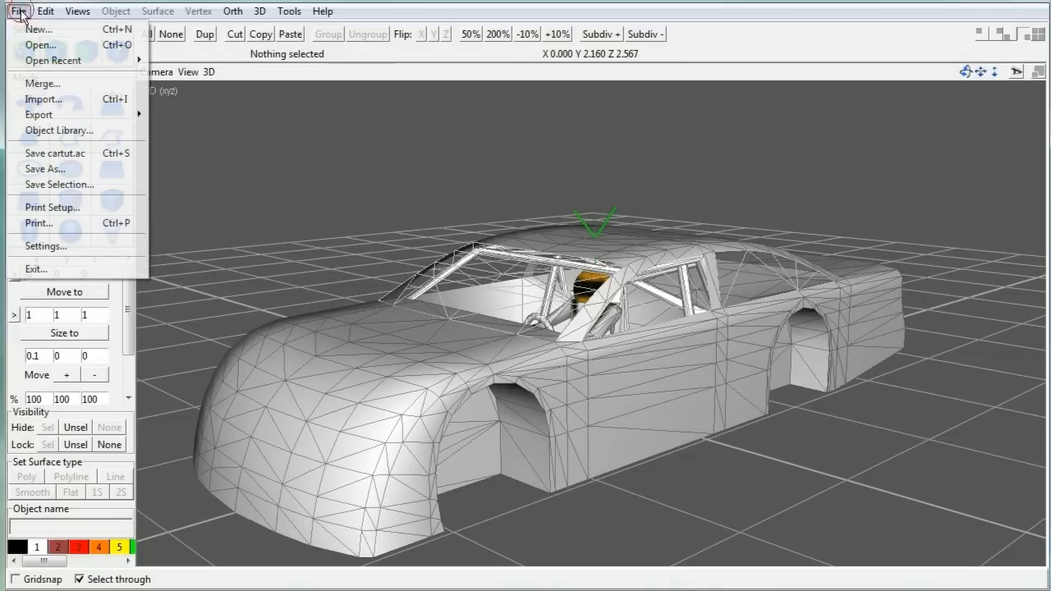
click(61, 155)
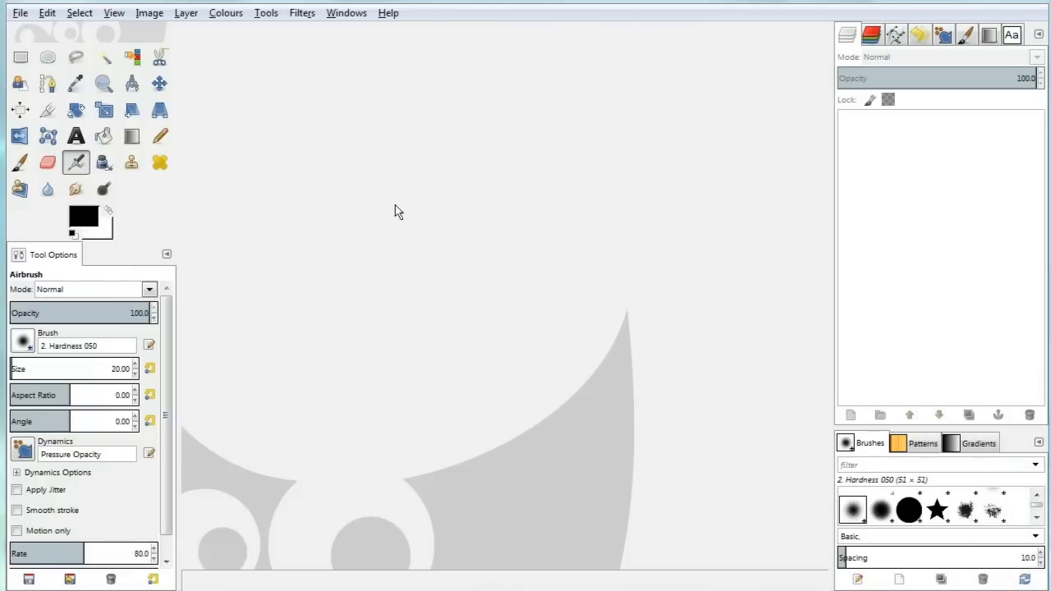
Step: Create a new 1024 × 1024 px blank image
click(19, 13)
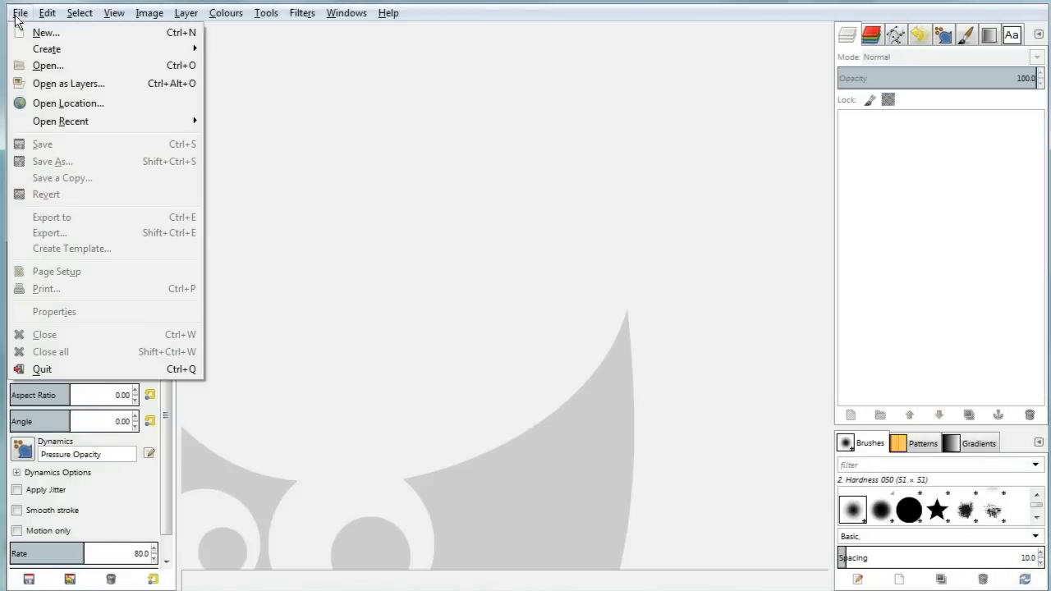
click(43, 32)
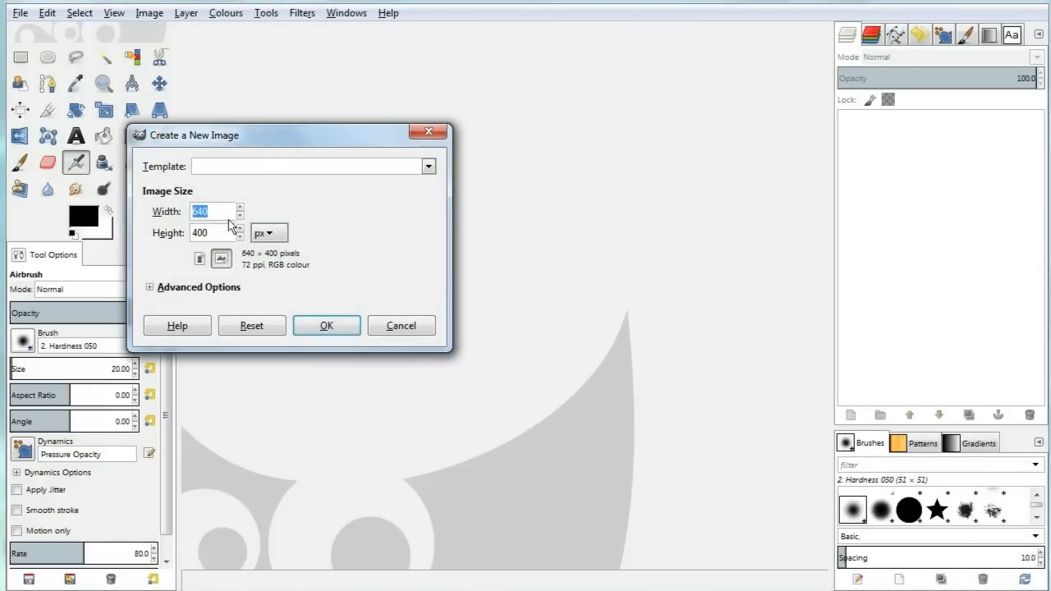
text(1024)
key(Tab)
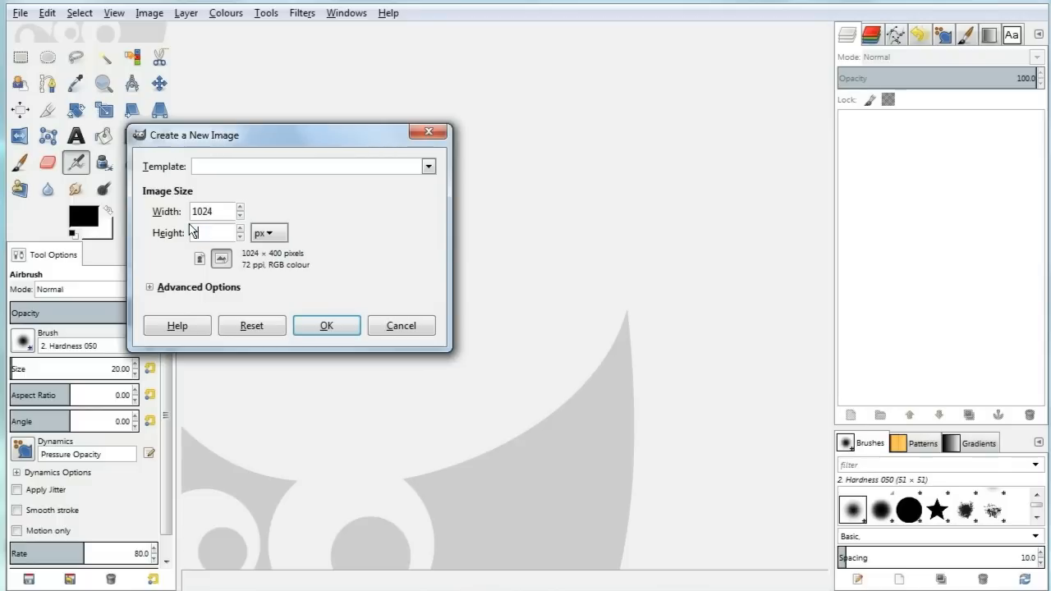
key(Tab)
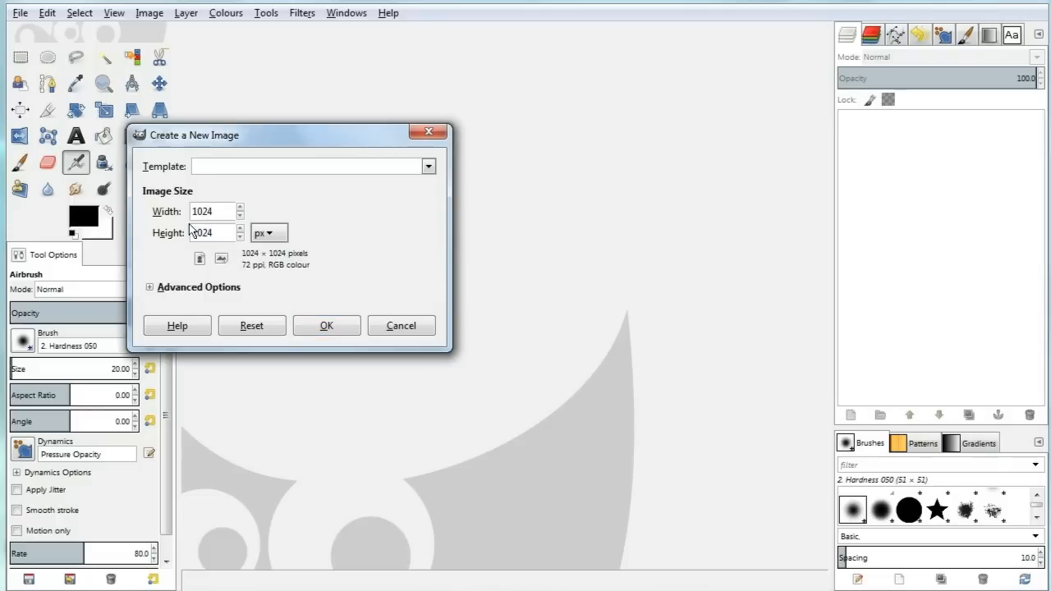
click(339, 328)
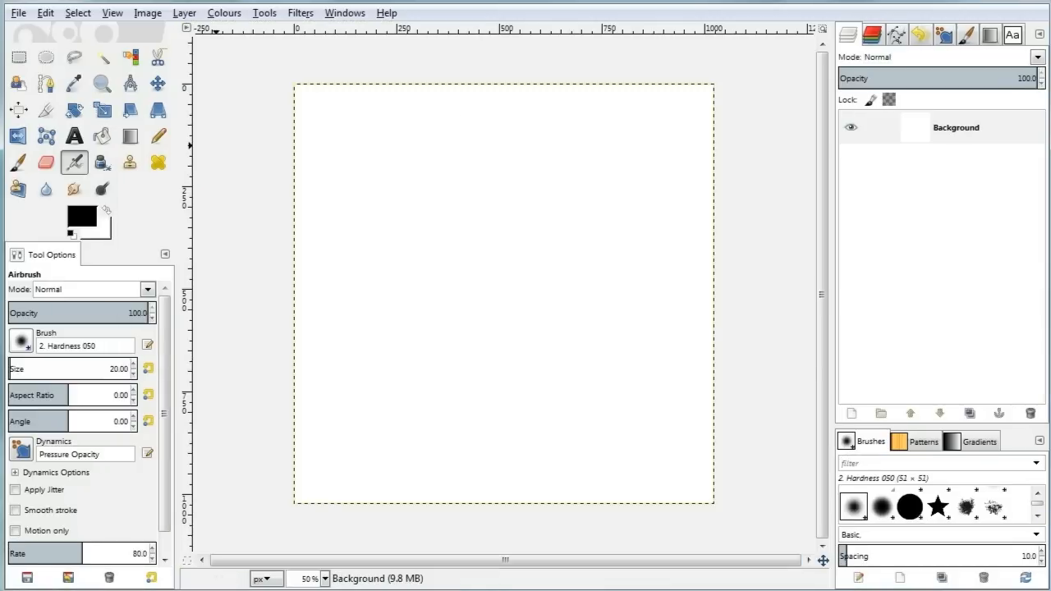
Step: Render a Chequerboard pattern with 64 px squares onto the canvas
click(297, 14)
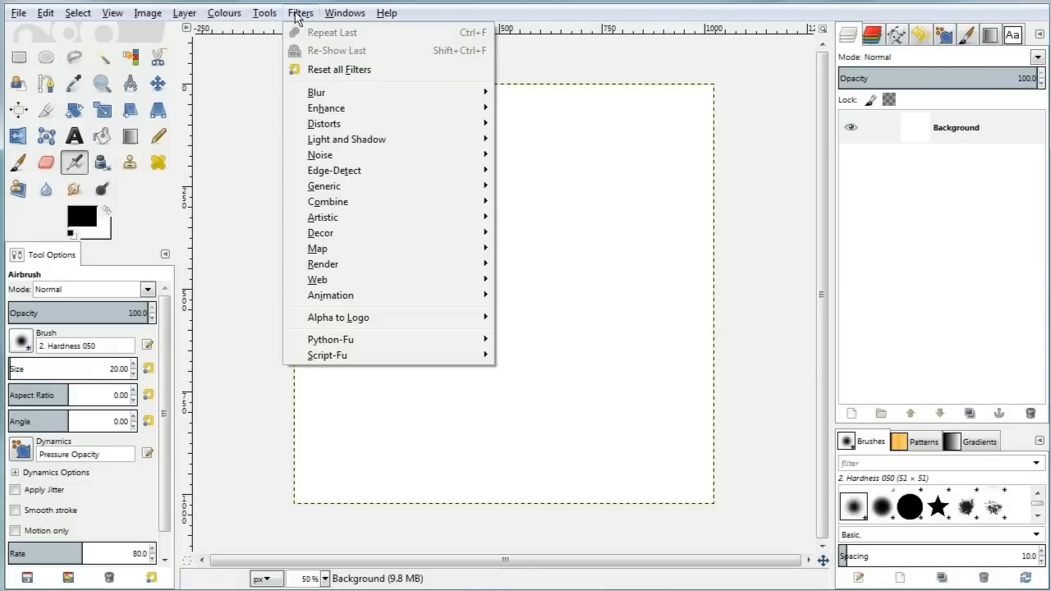
mouse_move(382, 266)
mouse_move(529, 267)
mouse_move(533, 295)
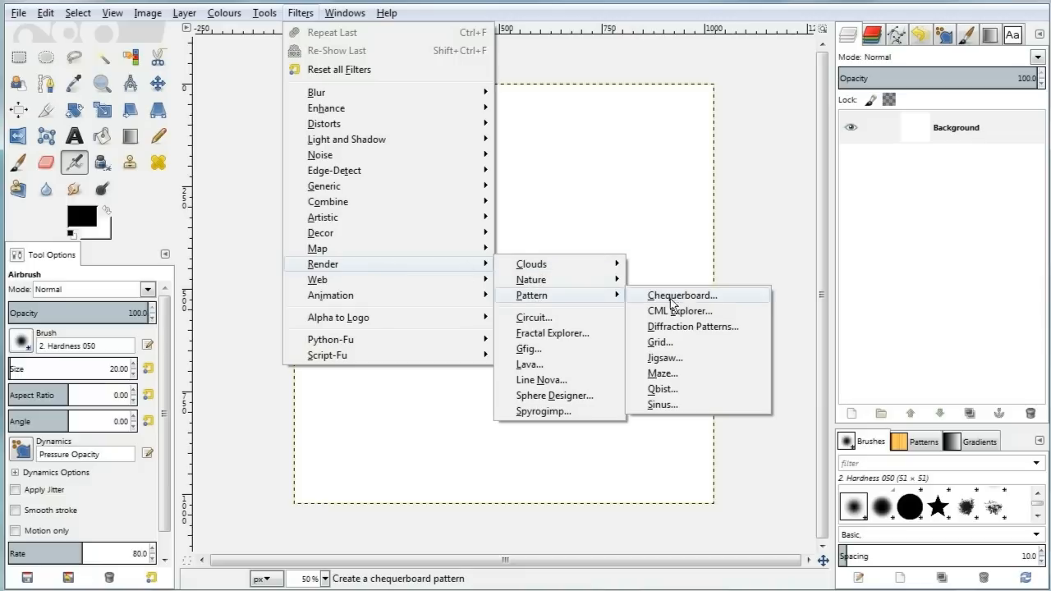
click(720, 304)
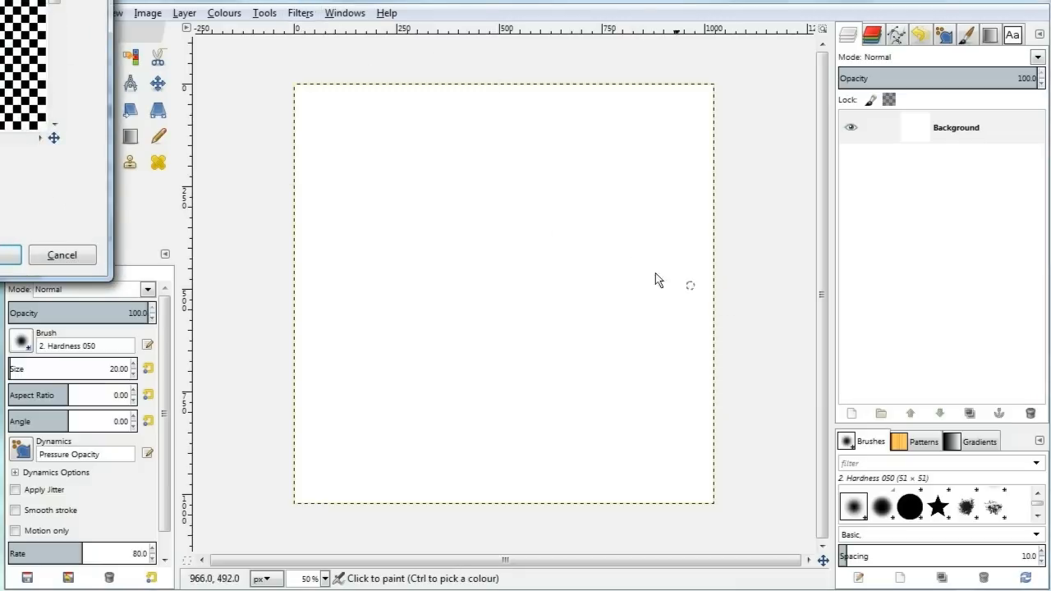
drag(23, 5, 484, 137)
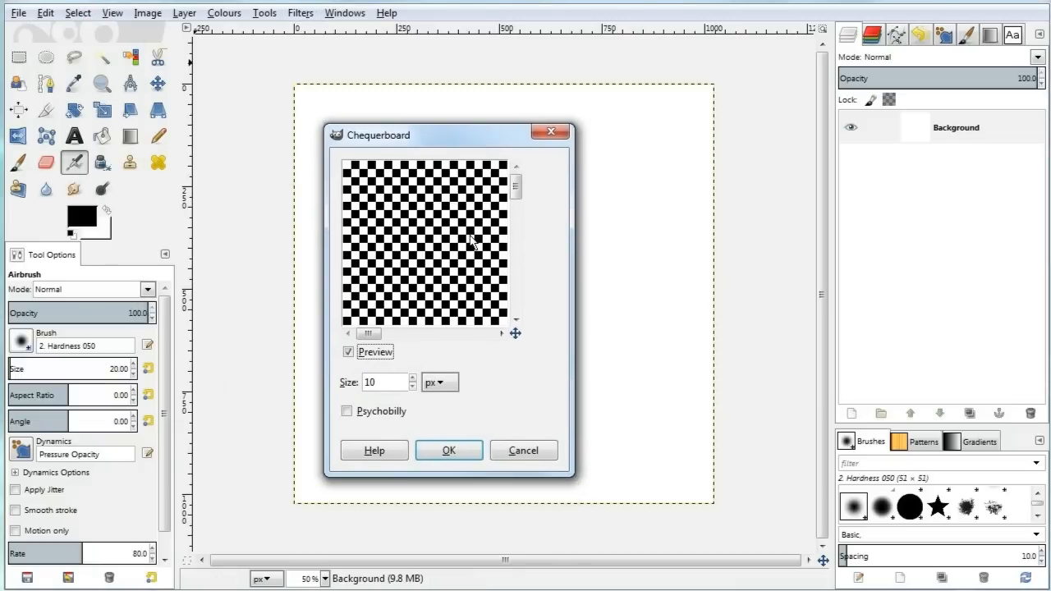
drag(388, 382, 298, 370)
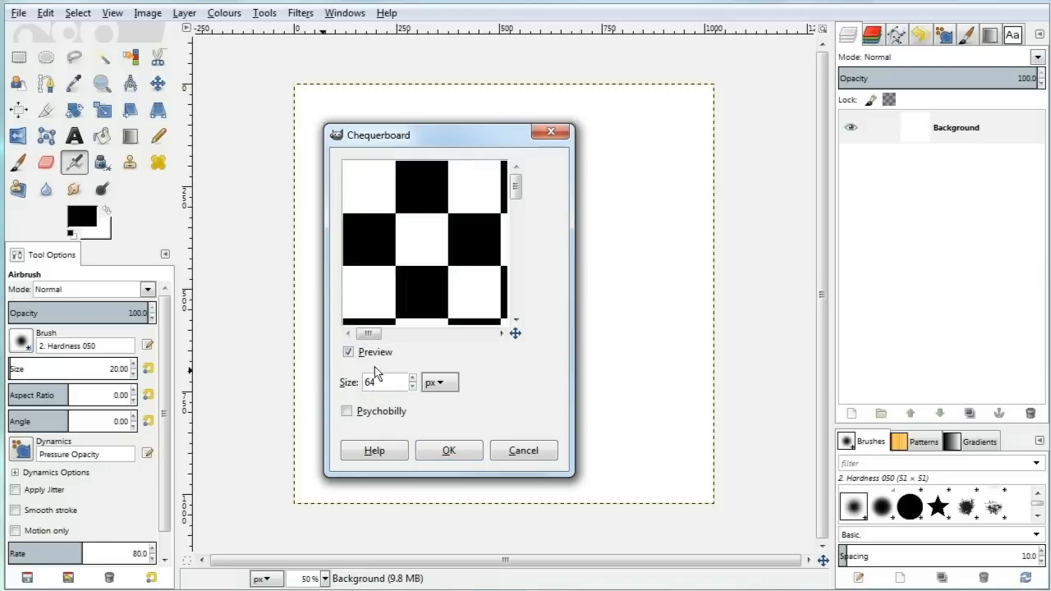
click(451, 451)
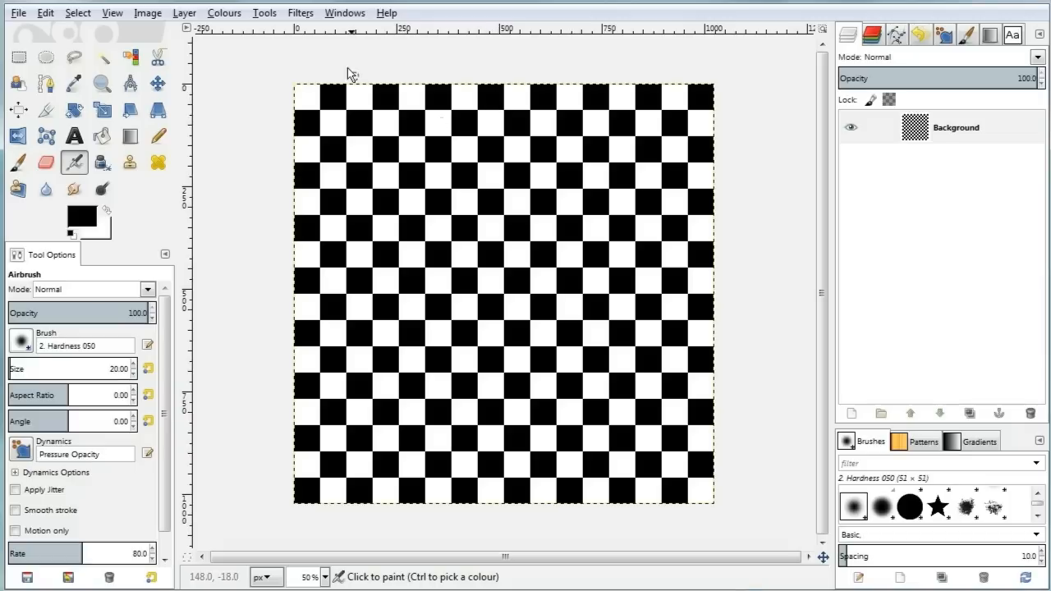
Step: Render a GIMP grid over the chequerboard with red (ff0000) lines spaced 32 px apart
click(300, 13)
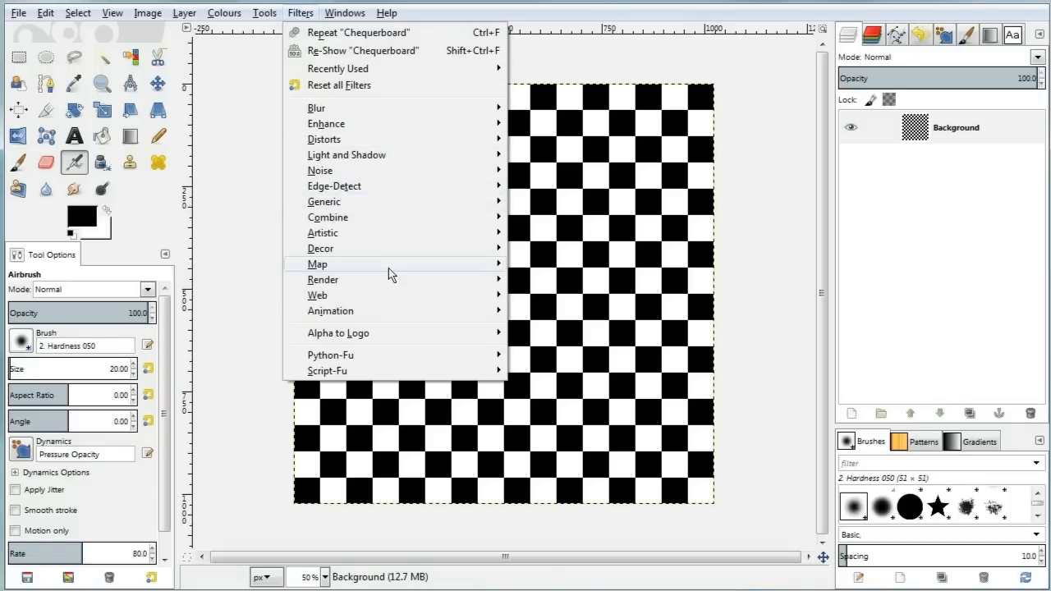
mouse_move(405, 280)
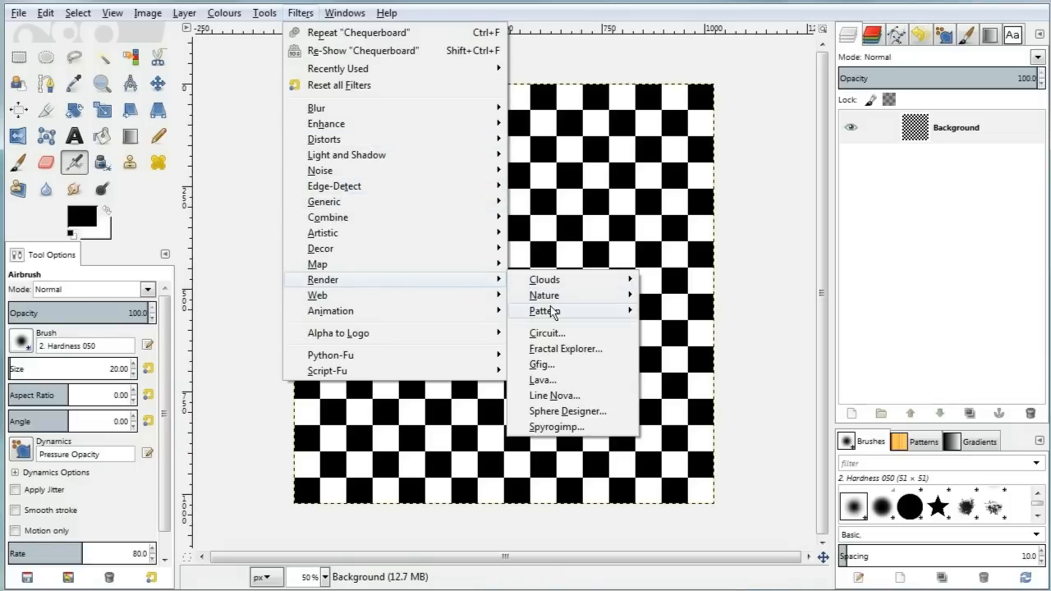
mouse_move(550, 312)
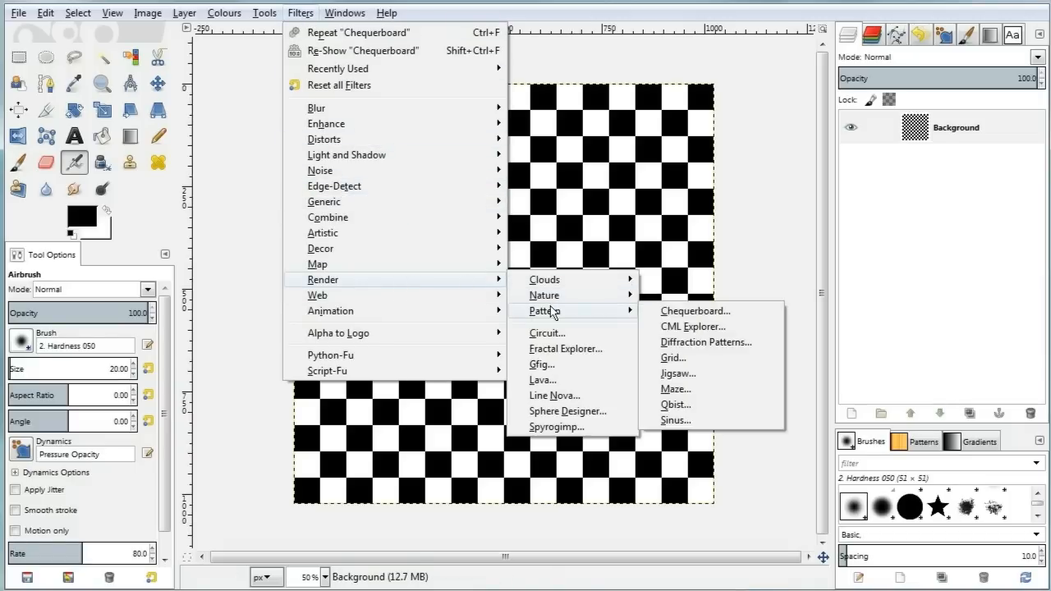
click(671, 358)
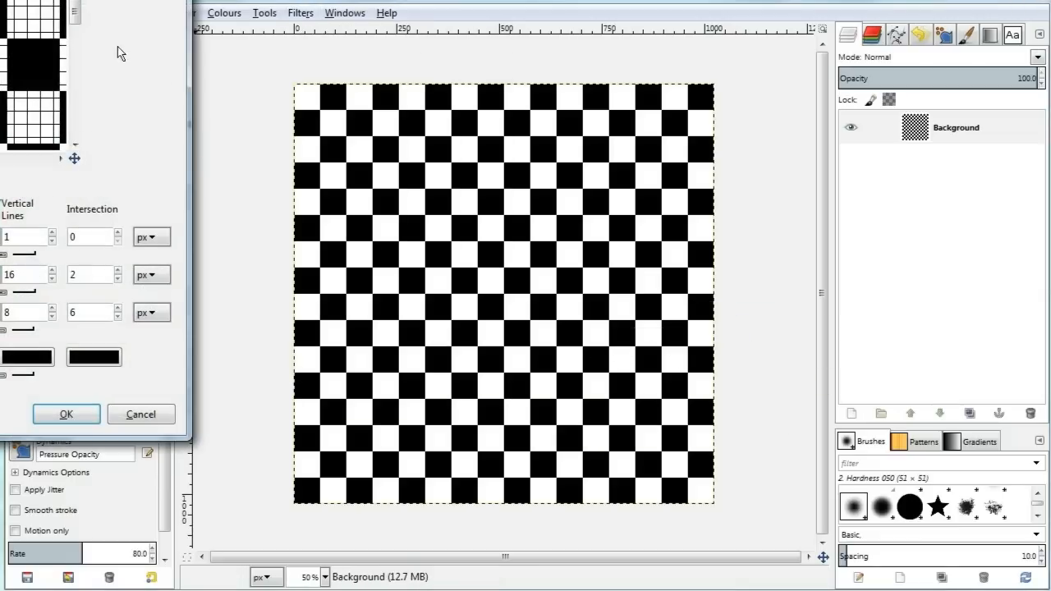
drag(91, 2, 517, 62)
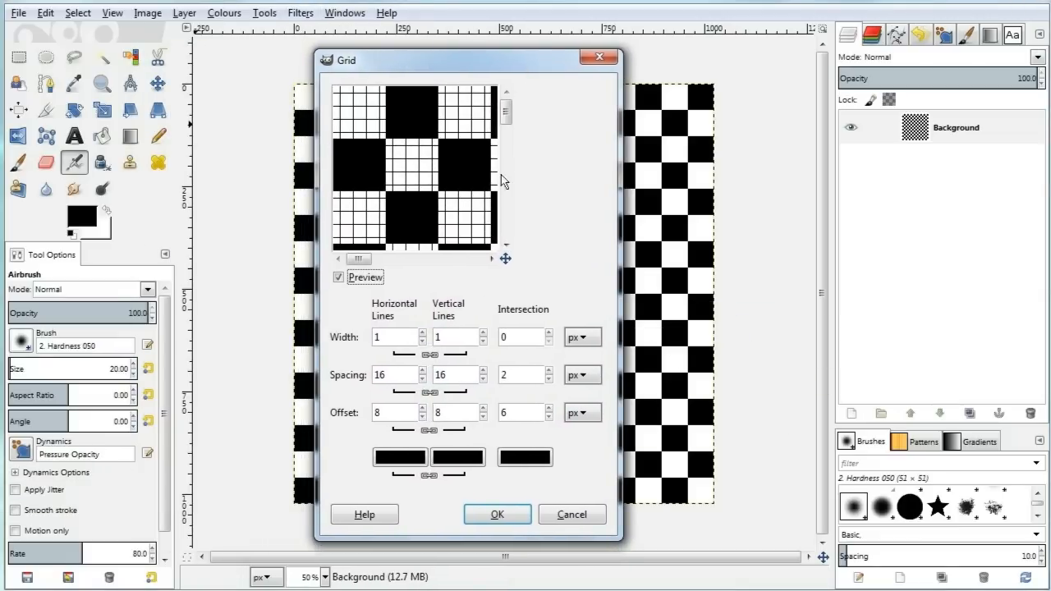
click(411, 457)
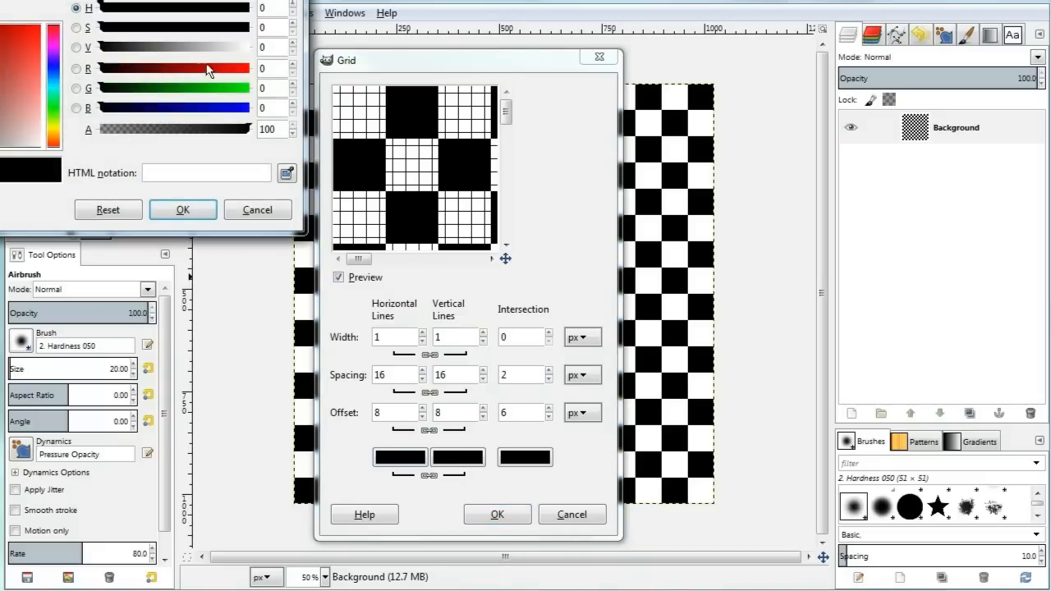
drag(452, 194, 634, 215)
click(480, 334)
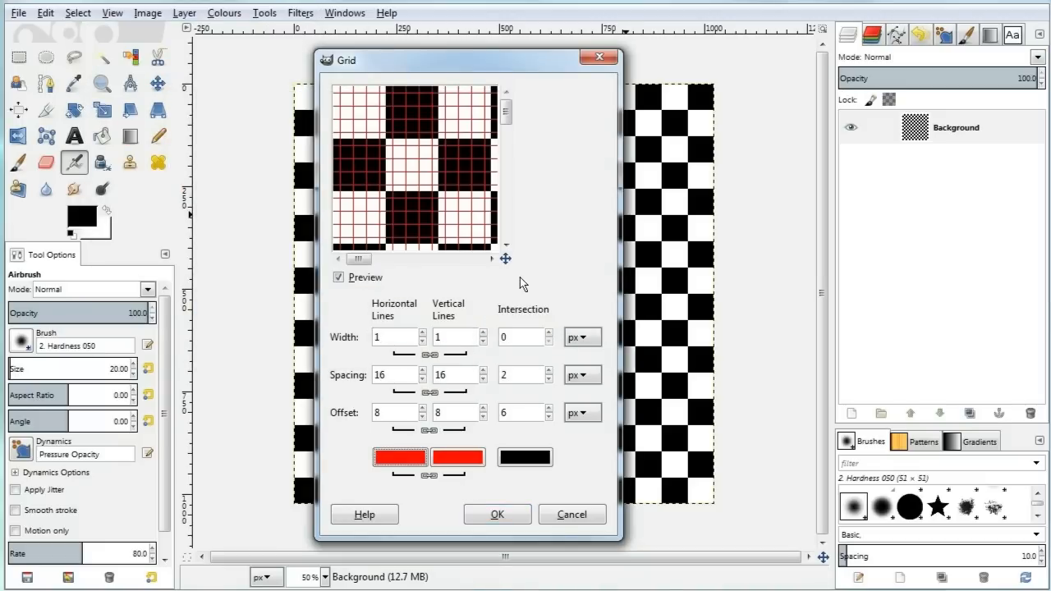
double_click(380, 374)
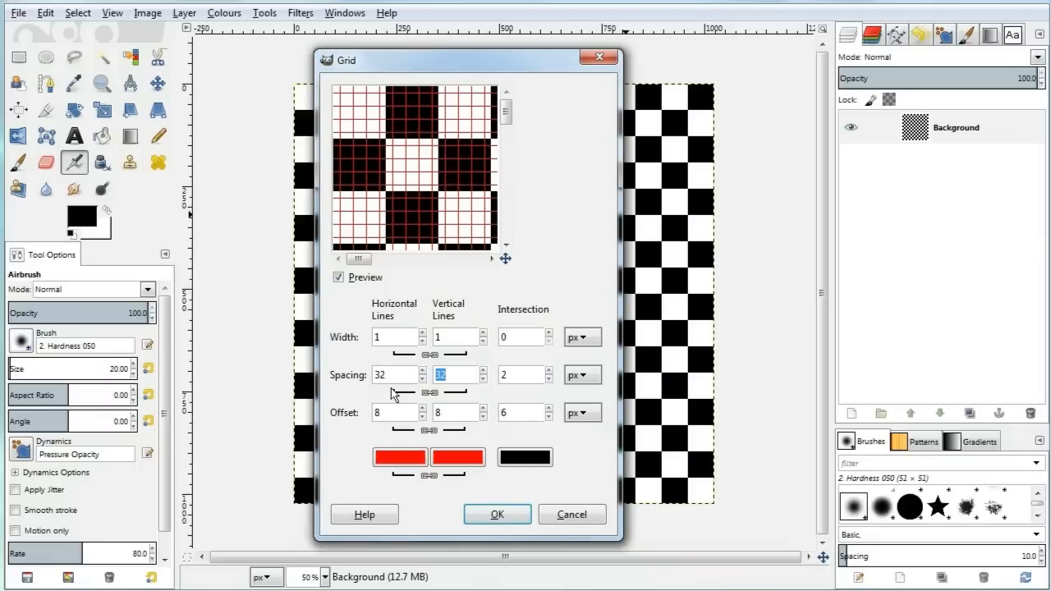
key(Tab)
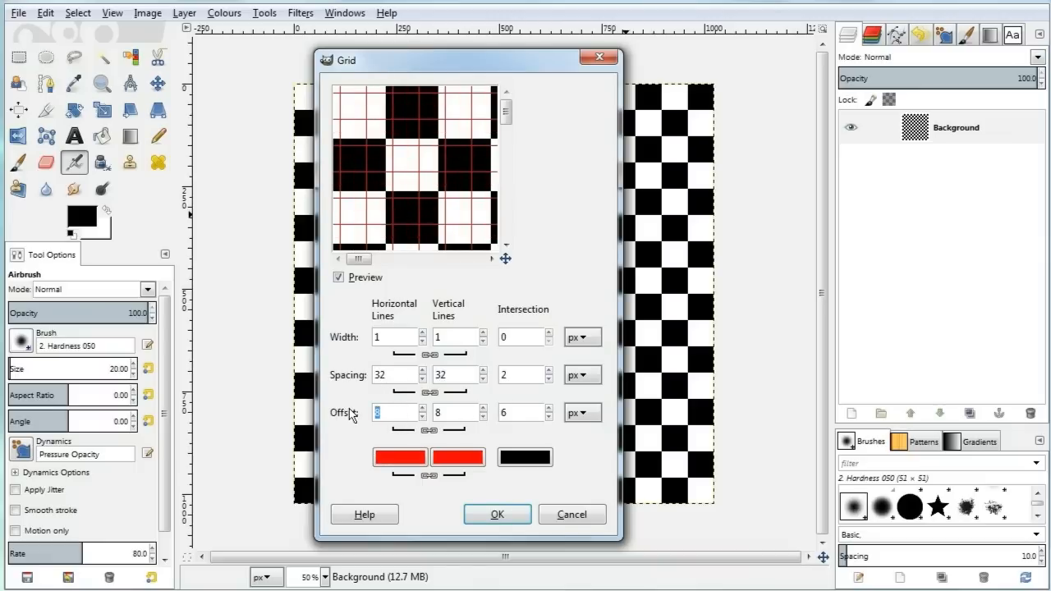
click(495, 513)
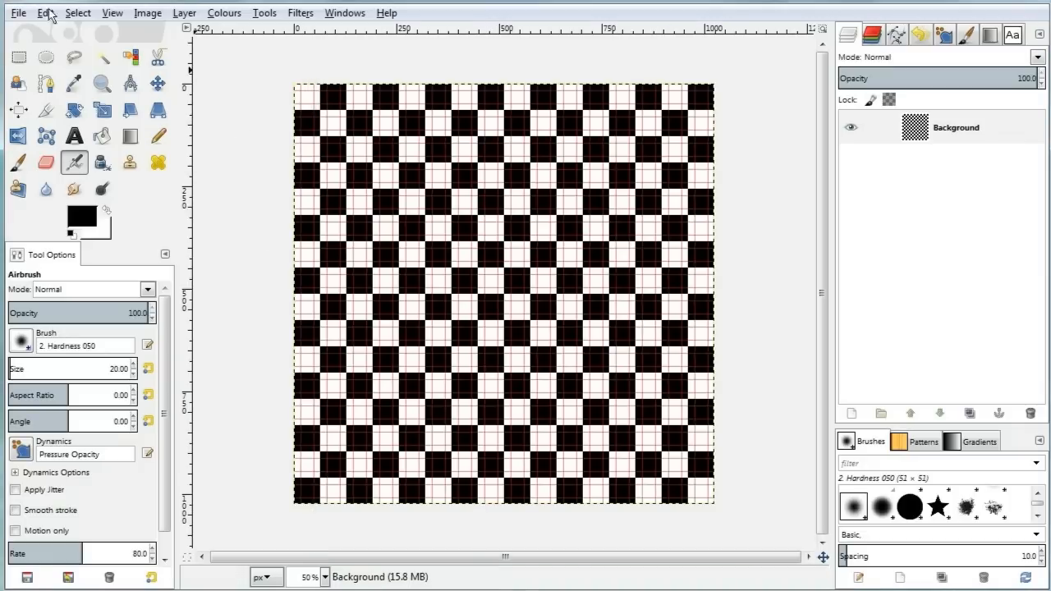
click(18, 13)
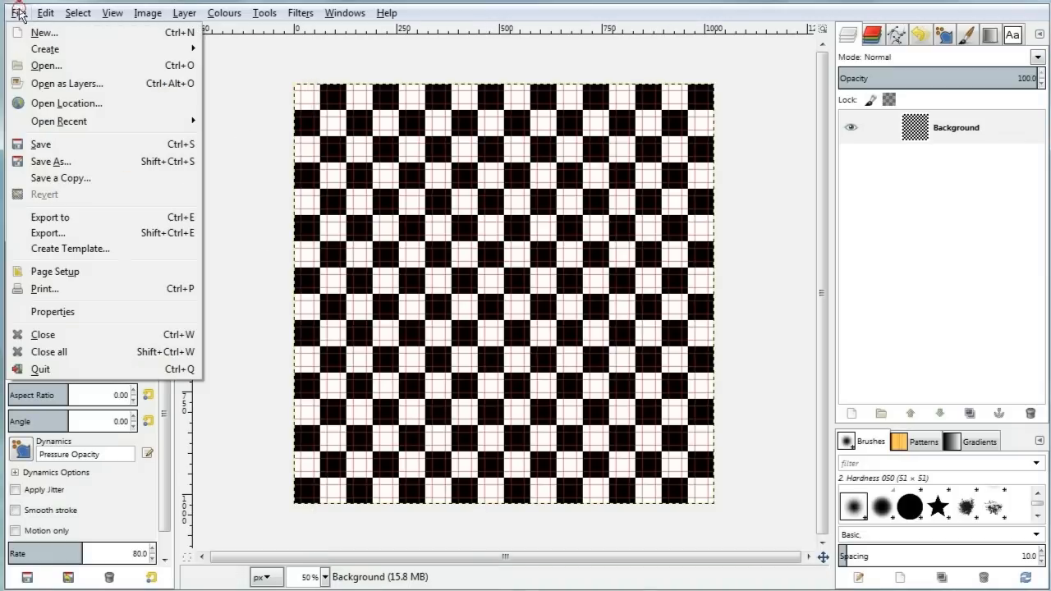
Step: Export the image as check.rgb into the Desktop's cartut folder, confirming the SGI compression options
click(86, 232)
drag(225, 0, 443, 60)
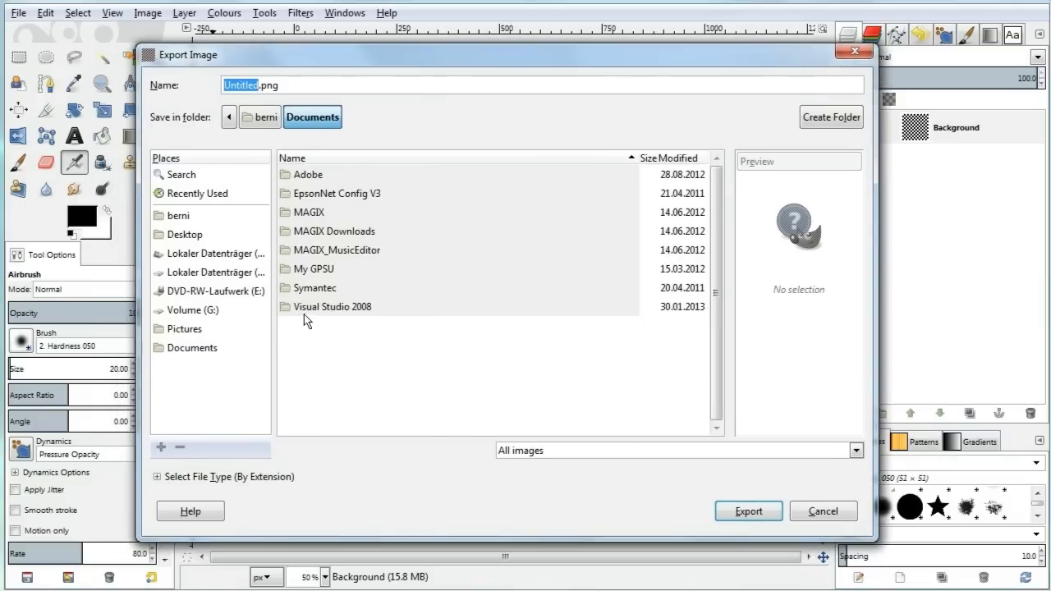
click(182, 234)
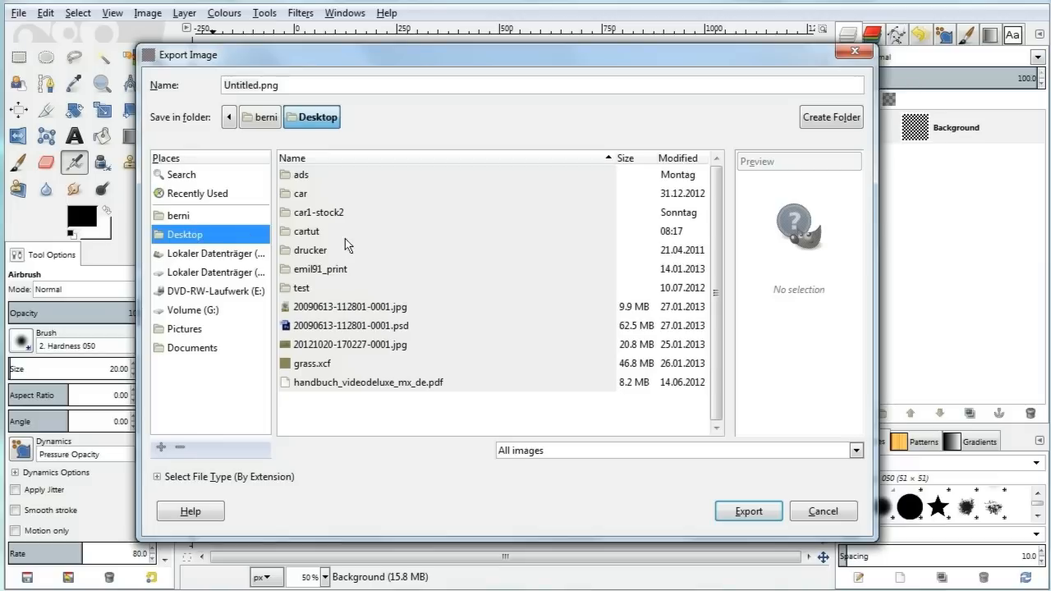
double_click(317, 234)
key(alt+n)
text(che)
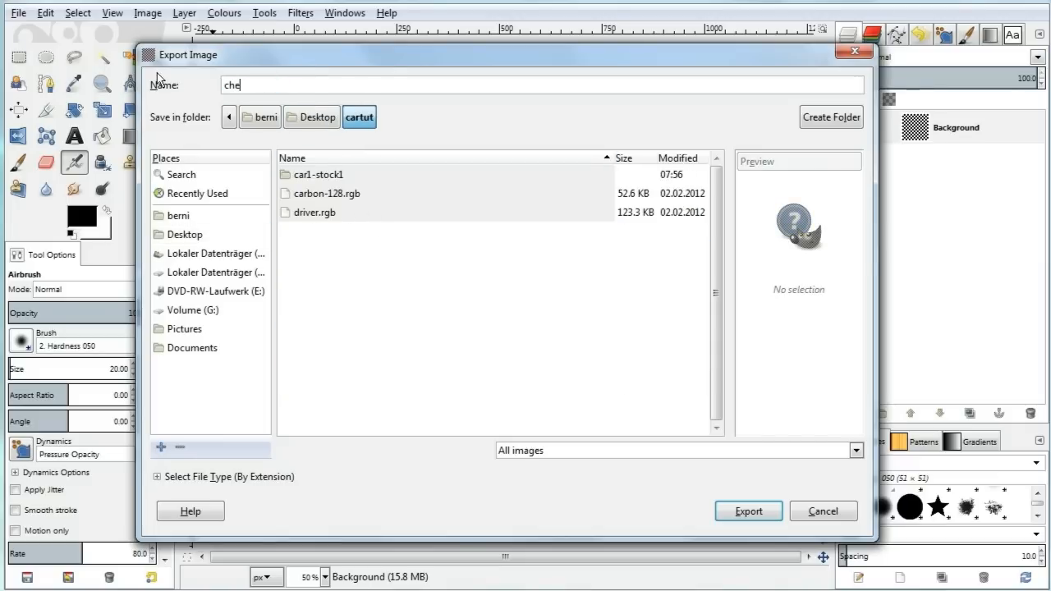
text(ck.rgb)
click(743, 511)
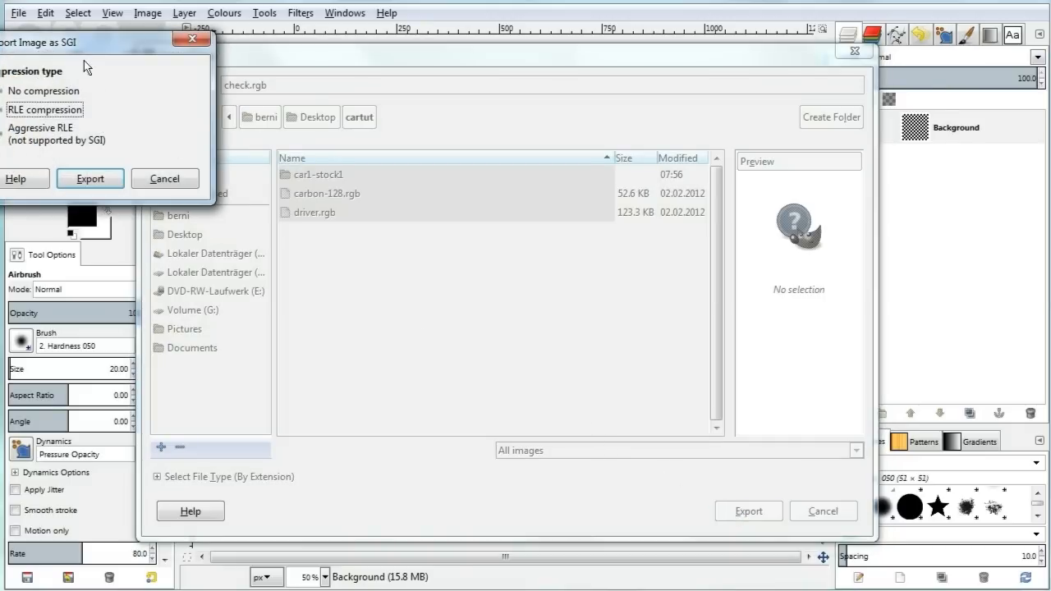
drag(82, 49, 450, 198)
click(464, 332)
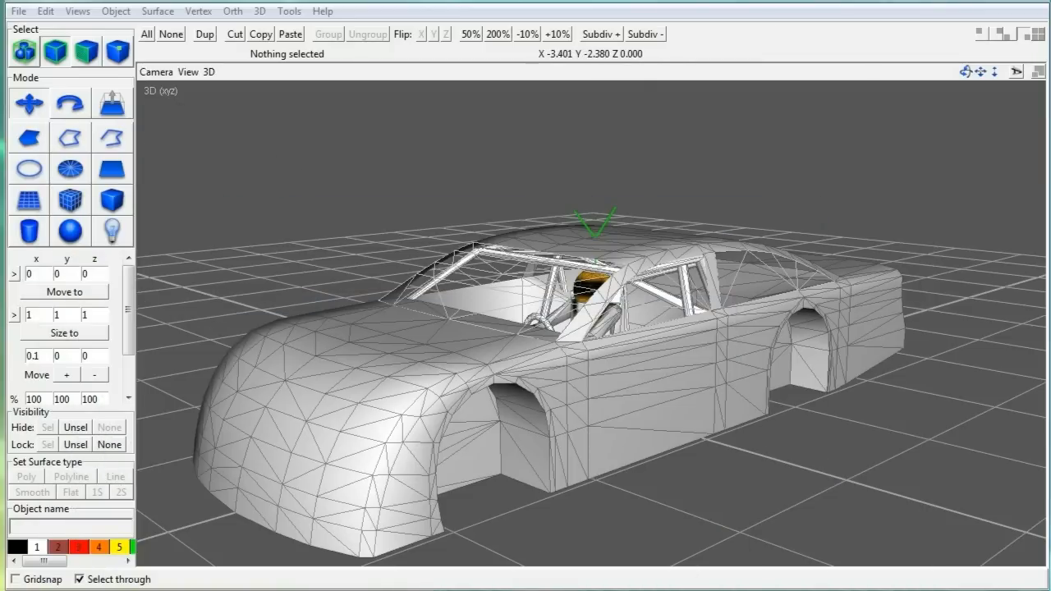
Step: In the Hierarchy View, lock the parts from rollbar through driverpart1 plus roof top inside
click(289, 11)
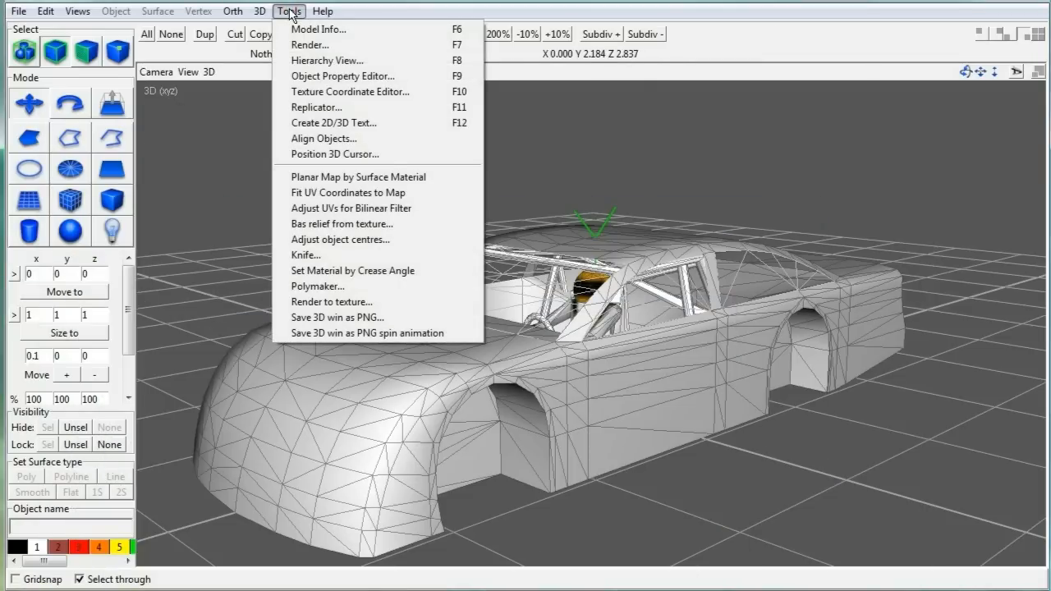
click(305, 60)
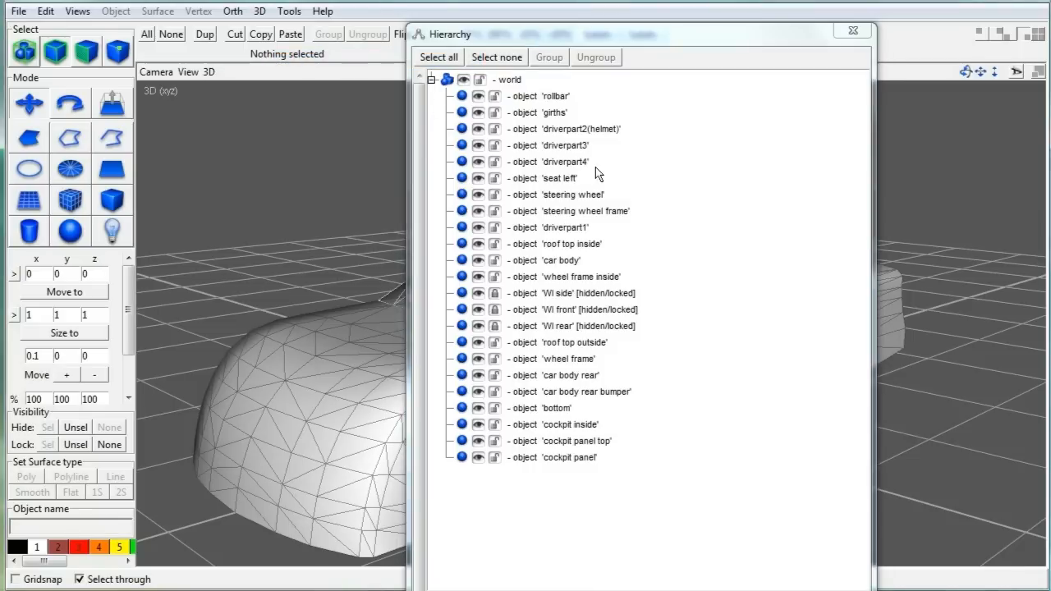
drag(565, 34, 550, 14)
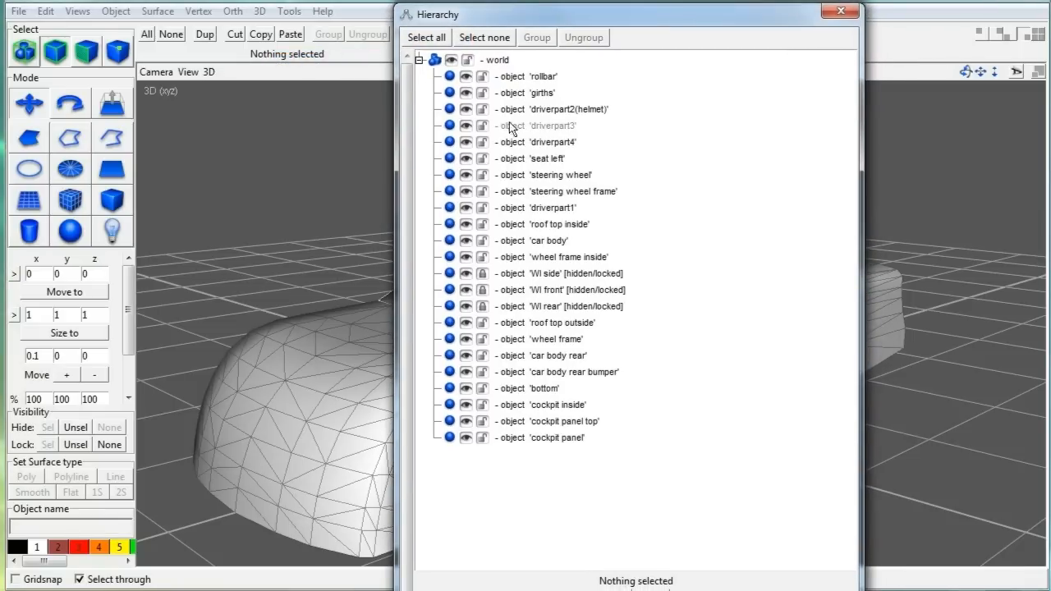
drag(482, 77, 480, 215)
click(482, 224)
Step: Lock the wheel frame inside, wheel frame, bottom and cockpit parts, leaving the WI pieces unlocked
click(482, 257)
click(482, 274)
click(482, 290)
click(481, 306)
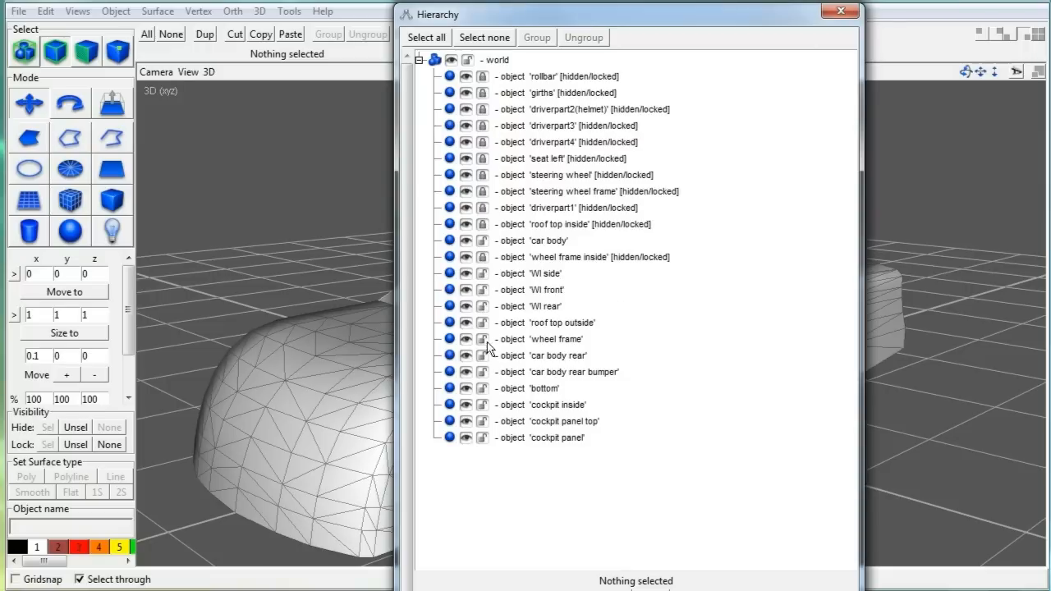
click(482, 339)
click(482, 388)
click(651, 590)
drag(575, 246, 663, 95)
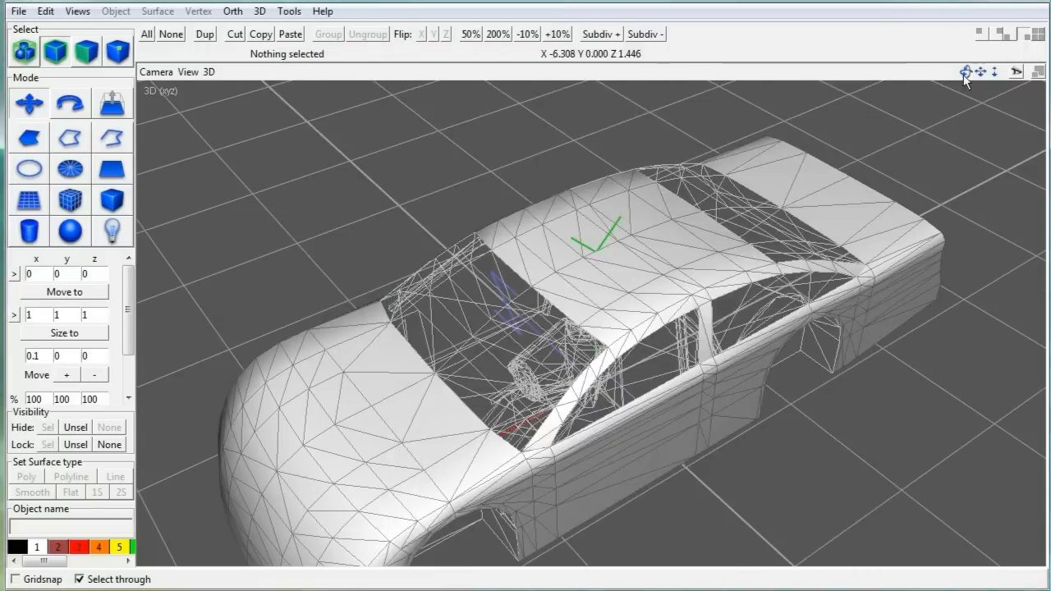
drag(624, 205, 657, 71)
Step: Remap all unlocked body parts as a top-down UV projection placed outside the texture square
key(ctrl+a)
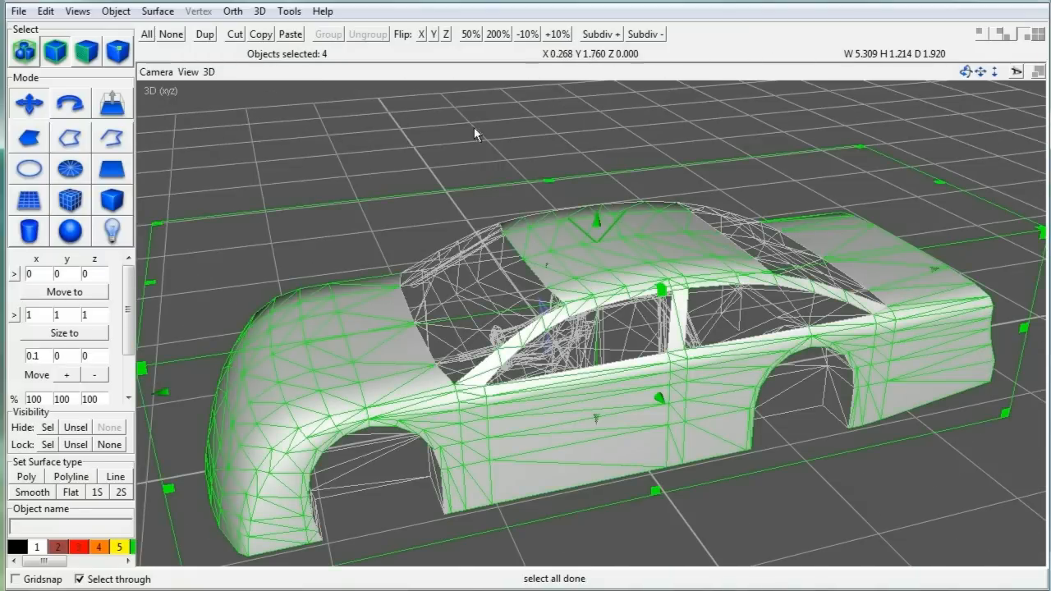
click(289, 12)
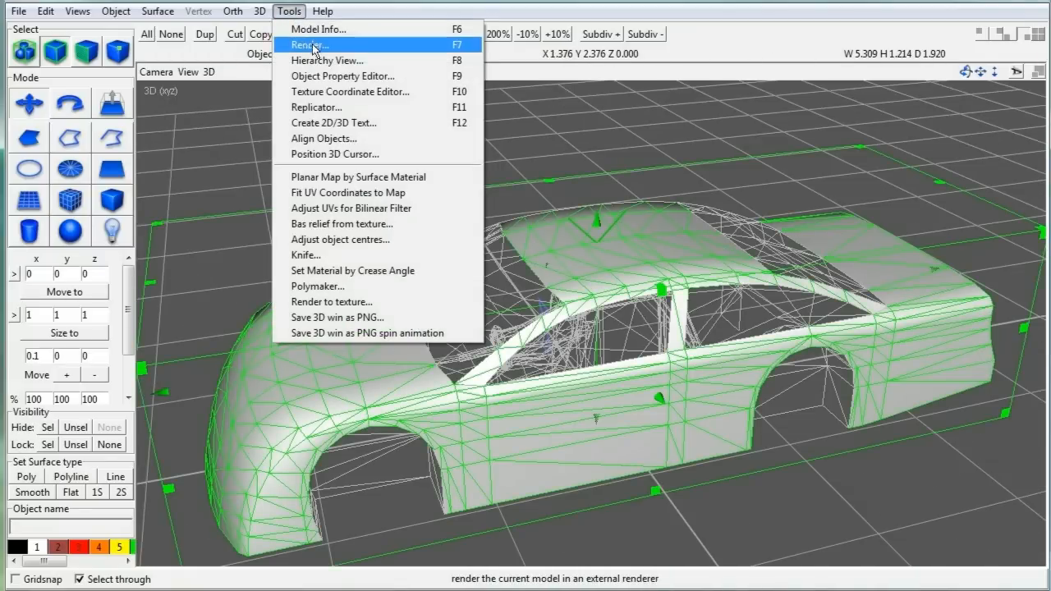
click(347, 93)
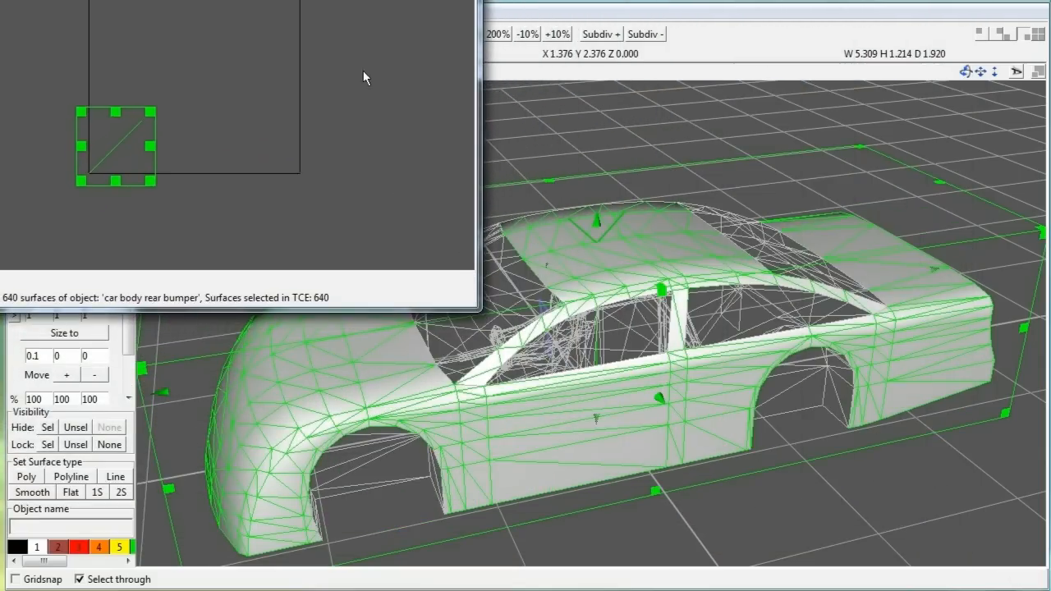
drag(213, 0, 564, 49)
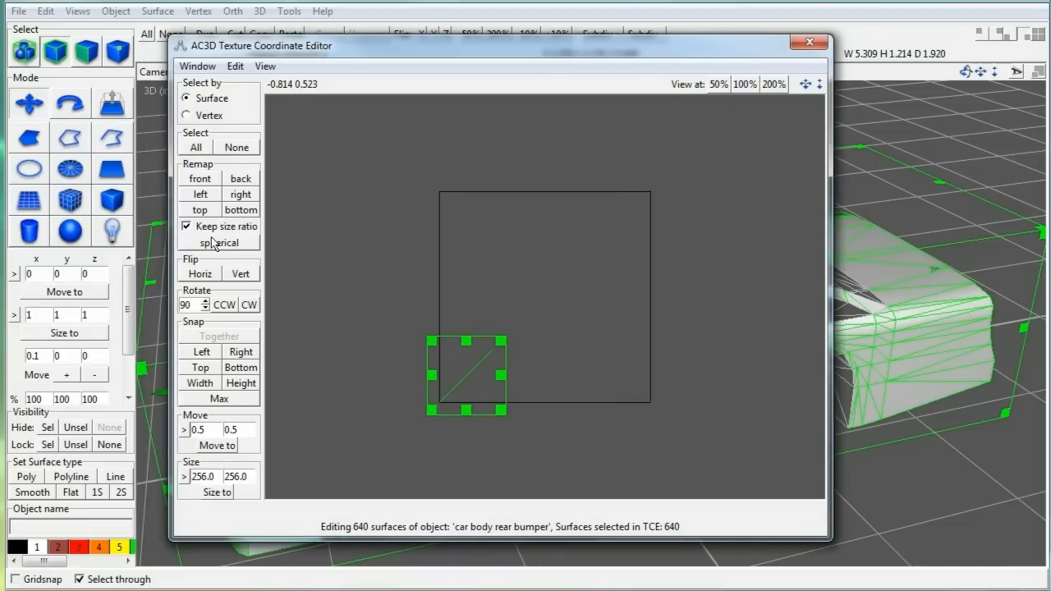
click(200, 210)
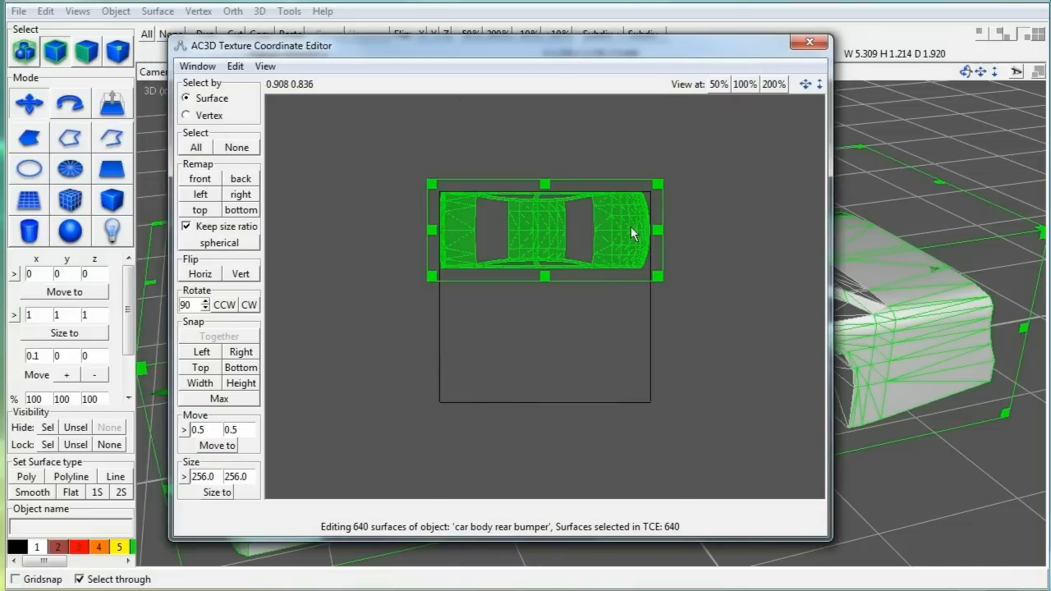
middle_drag(688, 374, 558, 400)
drag(399, 257, 639, 243)
click(197, 66)
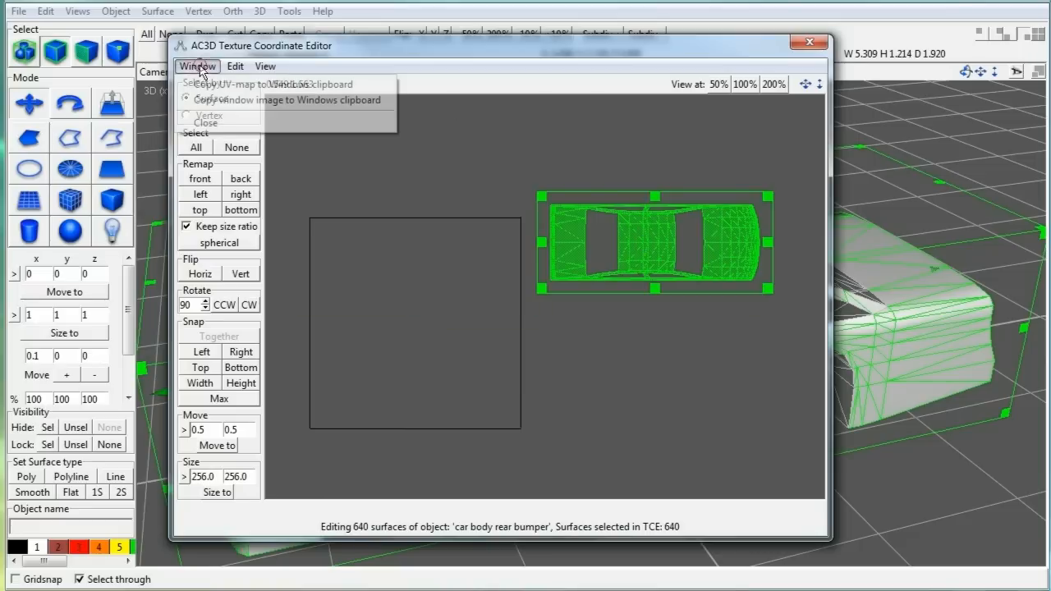
click(206, 122)
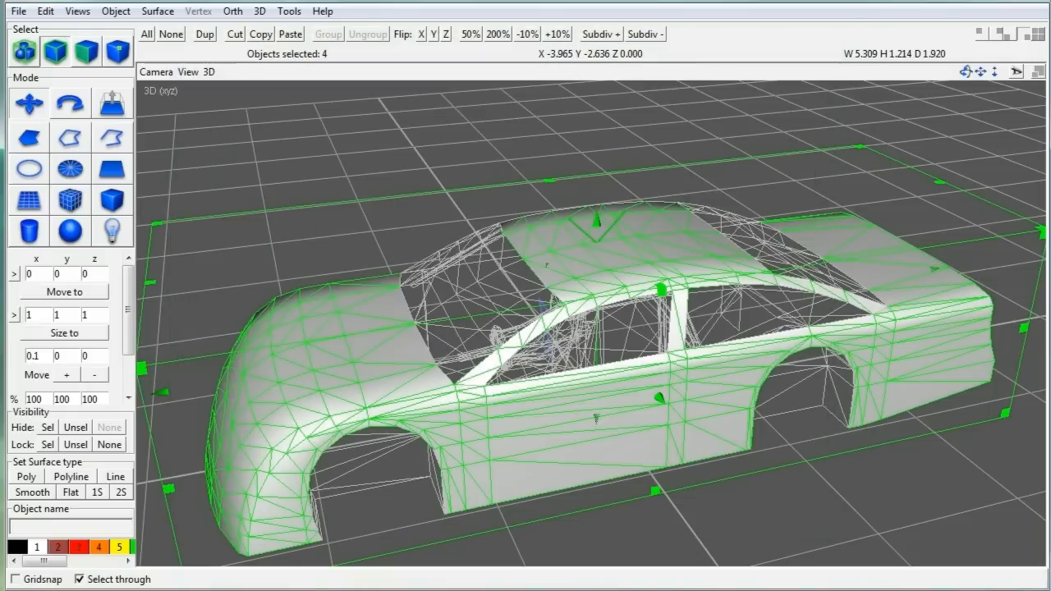
Step: From the right view, select the surfaces of one car flank
click(993, 34)
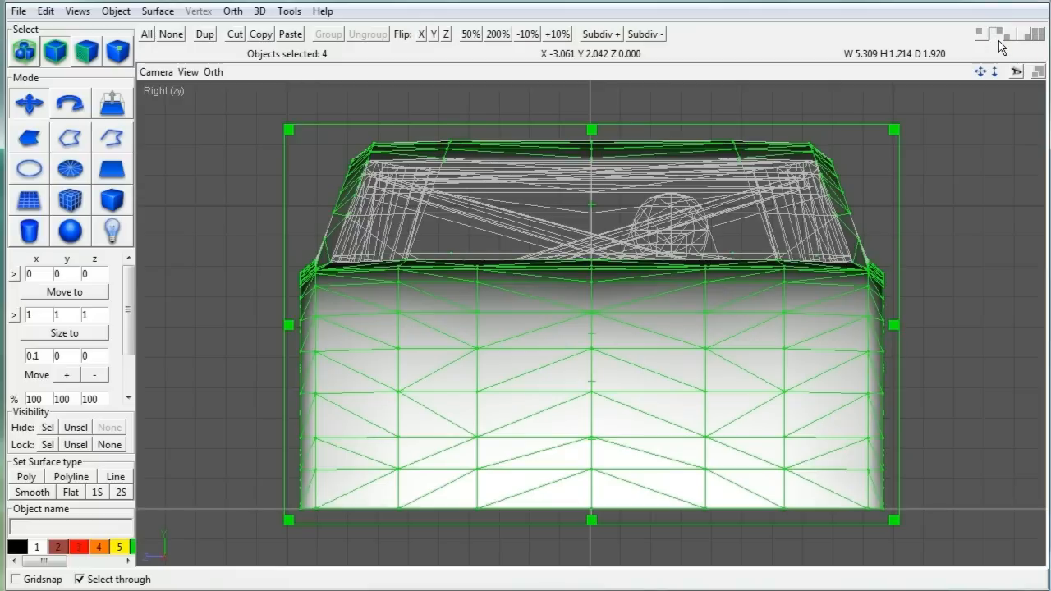
click(526, 120)
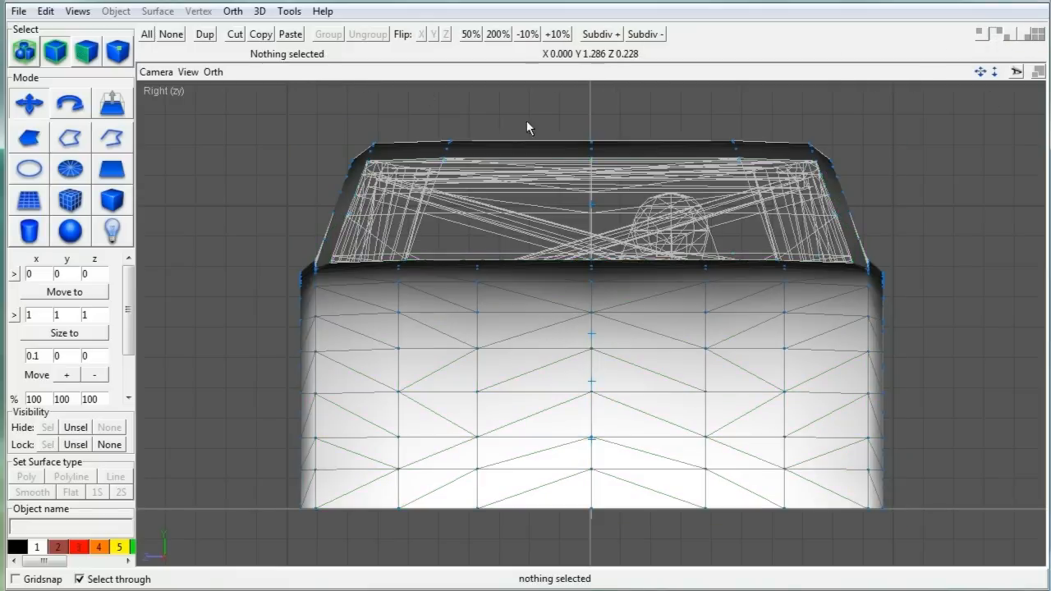
key(s)
drag(878, 252, 929, 518)
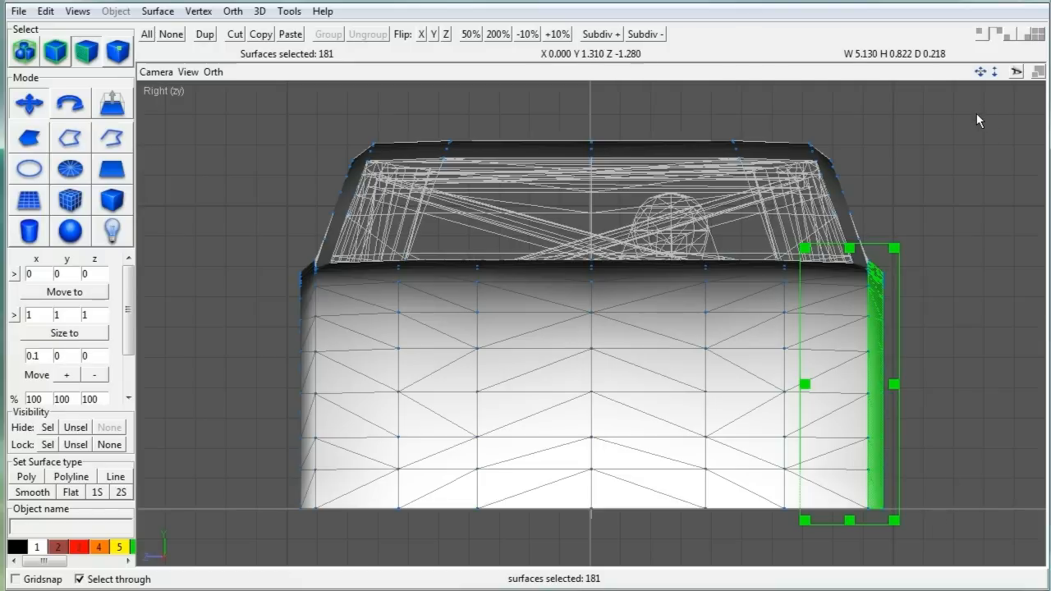
click(981, 34)
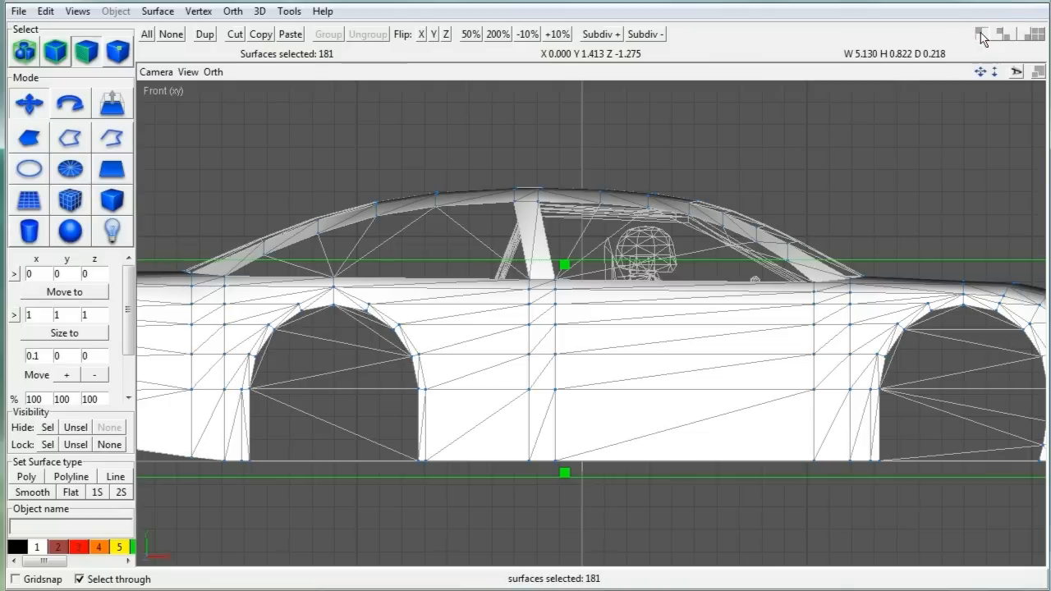
click(150, 74)
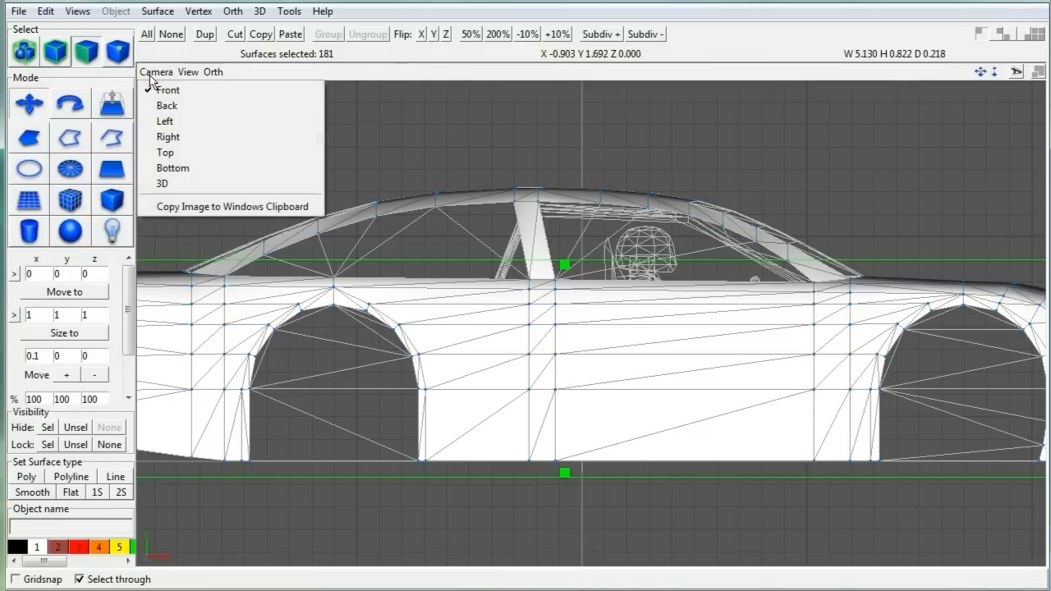
click(165, 106)
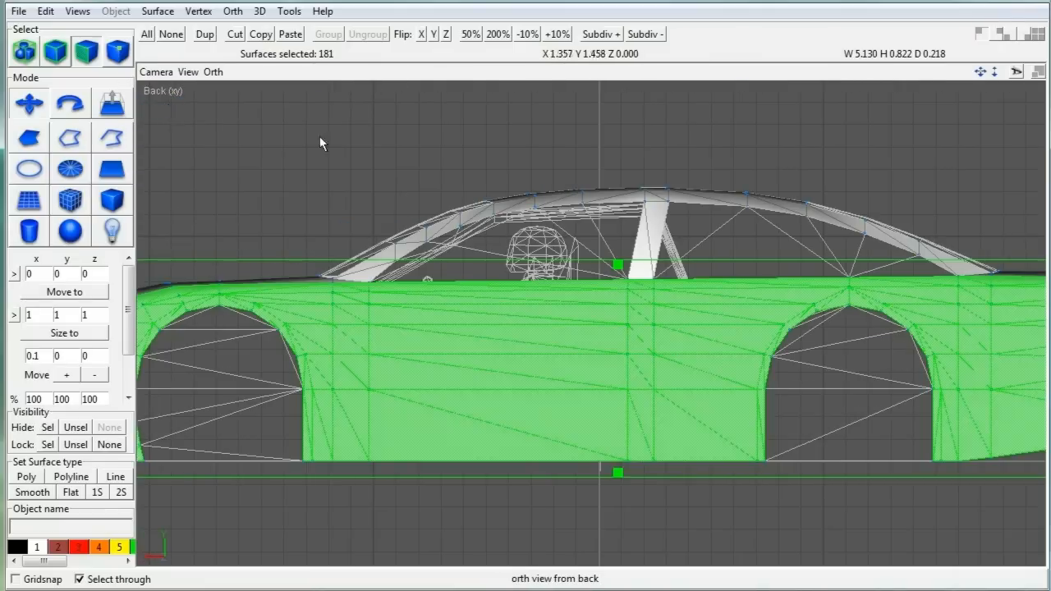
Step: Remap that flank with a front projection and move its UV piece out of the square
click(288, 11)
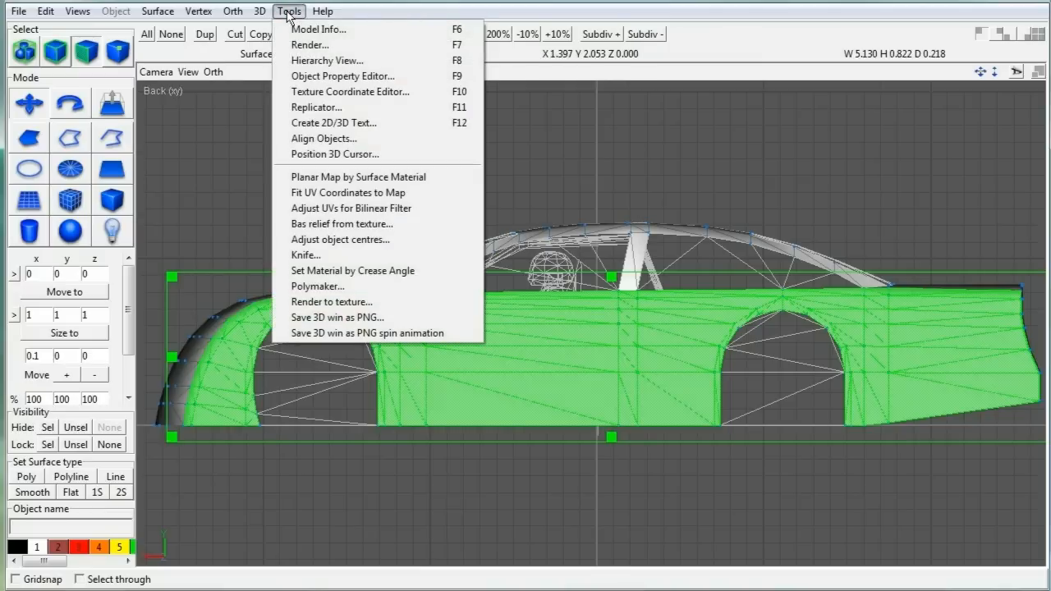
click(322, 91)
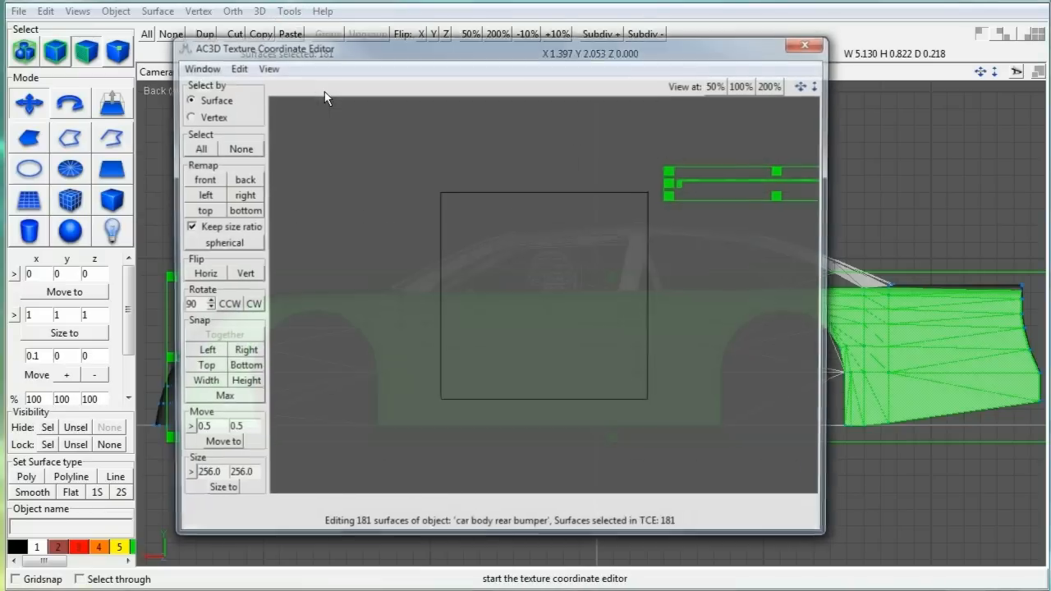
click(209, 181)
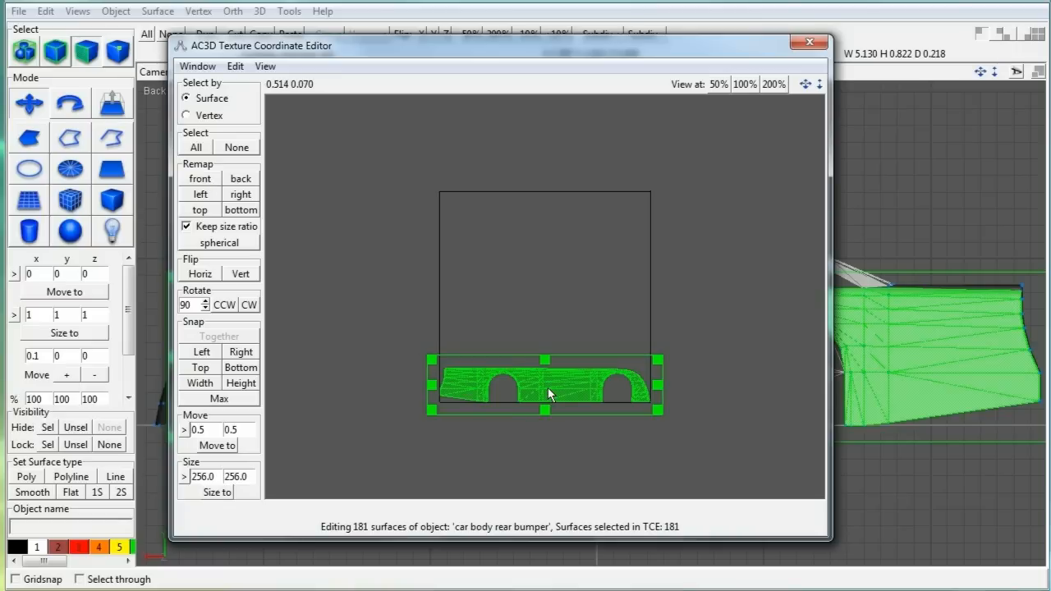
drag(547, 387, 411, 459)
click(197, 67)
click(210, 124)
Step: Clear the selection and select the other flank's surfaces, including hidden ones
click(156, 73)
click(160, 91)
click(246, 139)
click(1002, 36)
click(80, 579)
drag(251, 265, 330, 527)
click(1026, 39)
drag(968, 73, 948, 71)
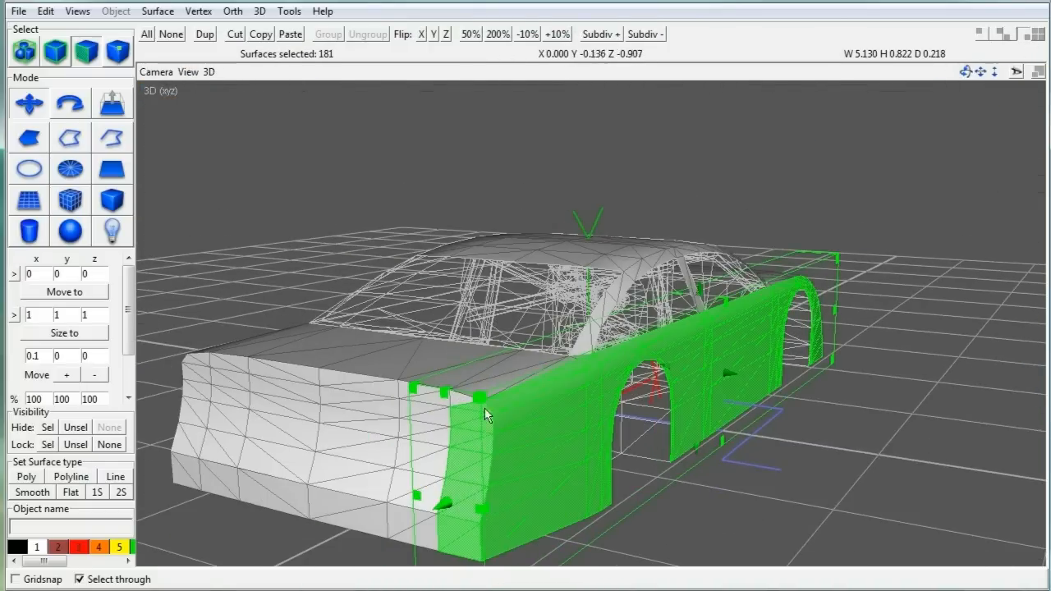
Step: Remap the second flank as a side projection and place its UV piece above the square
click(294, 16)
click(324, 93)
click(204, 192)
drag(533, 371, 397, 133)
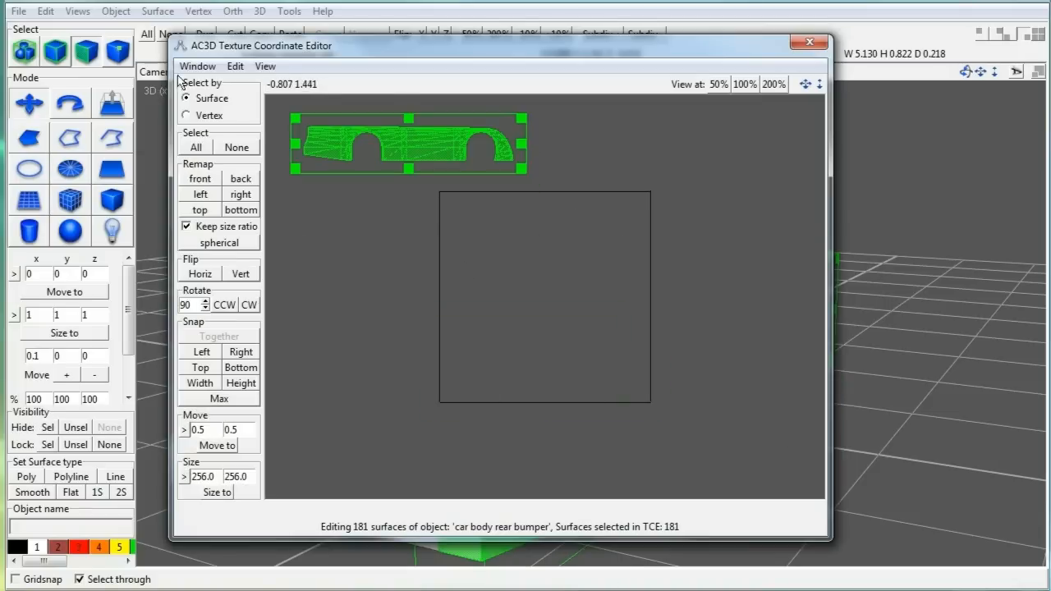
click(194, 66)
click(206, 125)
Step: Switch back to object selection and select the rear bumper
click(870, 353)
click(55, 52)
click(406, 457)
shift+click(374, 513)
Step: Remap the rear bumper with a left-side projection and move its UV piece up-left
click(294, 15)
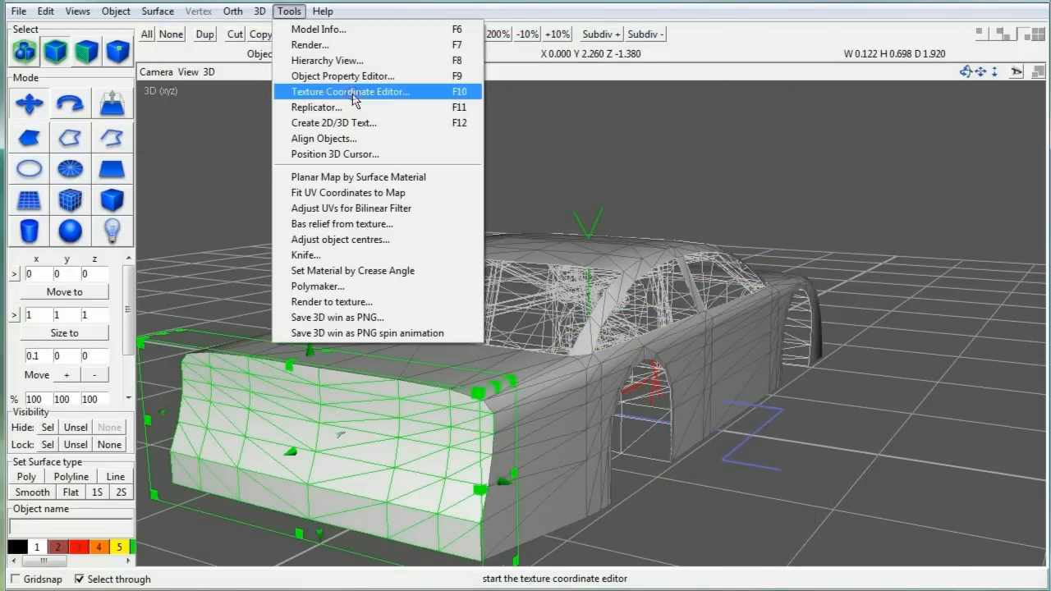
click(353, 94)
click(203, 197)
scroll(539, 351, down, 2)
drag(539, 351, 331, 183)
click(194, 67)
click(201, 123)
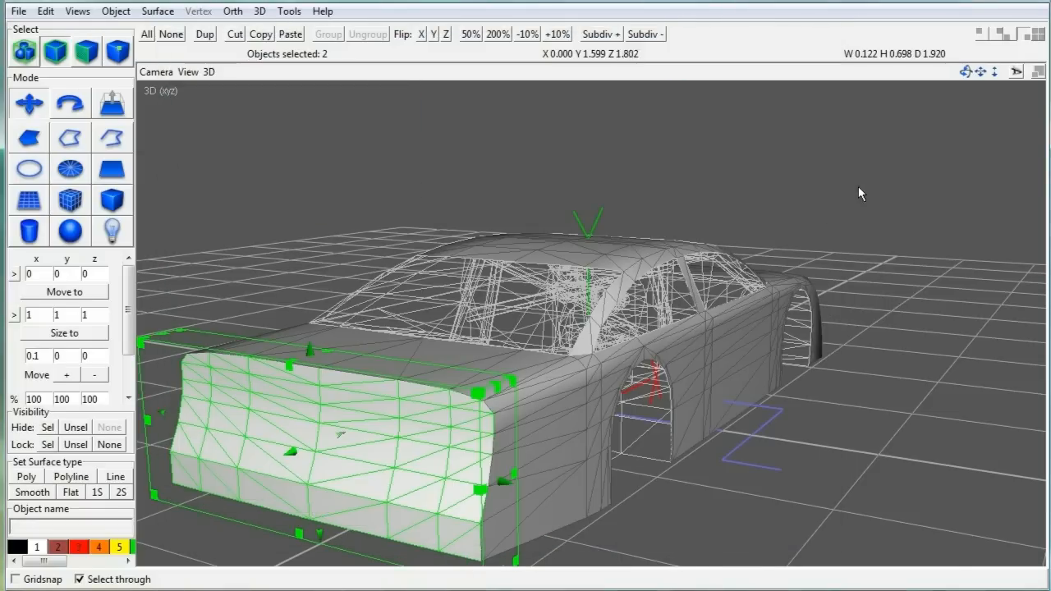
Step: Separate one UV piece from the others, moving it down and to the right
drag(967, 73, 819, 159)
click(290, 13)
click(353, 94)
click(866, 285)
key(ctrl+a)
click(596, 135)
drag(276, 153, 395, 221)
drag(345, 184, 451, 292)
click(618, 200)
click(198, 66)
click(205, 121)
click(689, 156)
Step: In the right view, select a group of 60 car body surfaces, excluding hidden ones
drag(967, 73, 852, 118)
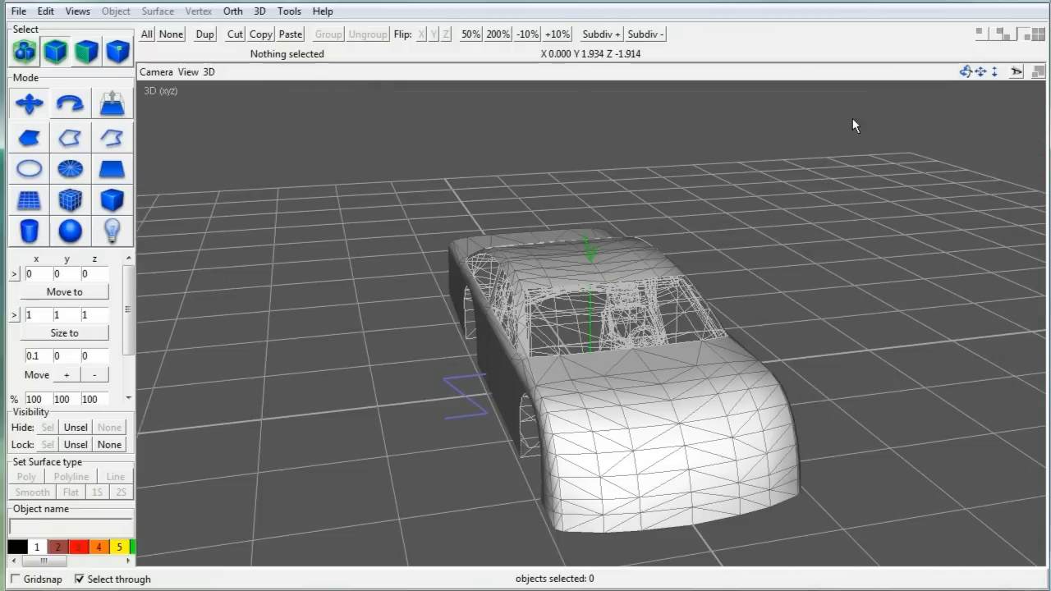
click(996, 36)
click(98, 578)
click(87, 52)
drag(343, 335, 821, 531)
click(1024, 35)
drag(966, 73, 786, 58)
Step: Remap the 60 surfaces as a new projection and move that UV piece to the lower right
click(289, 11)
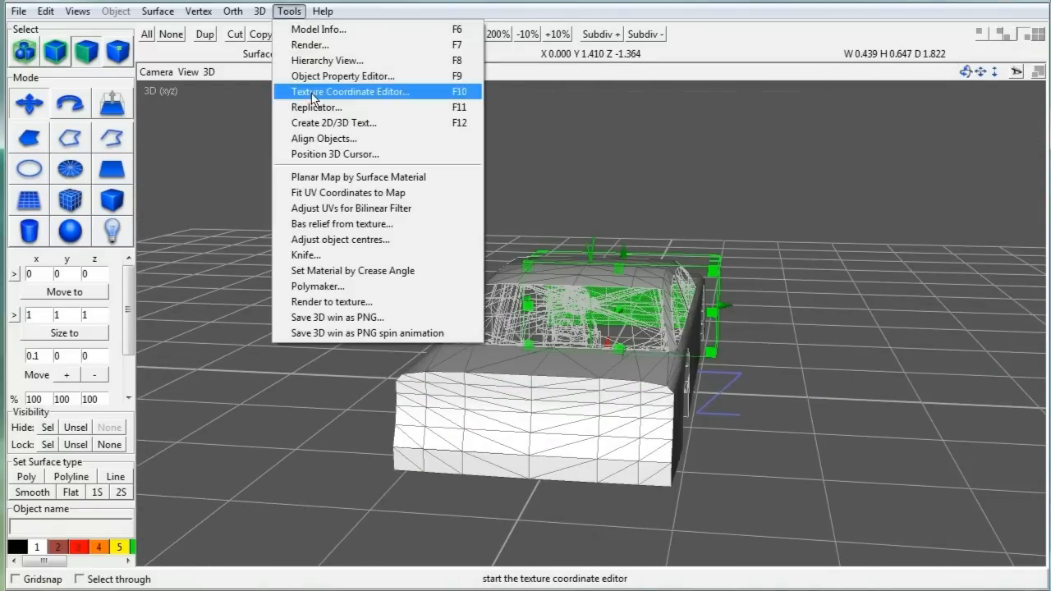
click(345, 89)
click(240, 195)
scroll(538, 345, down, 5)
drag(539, 337, 751, 454)
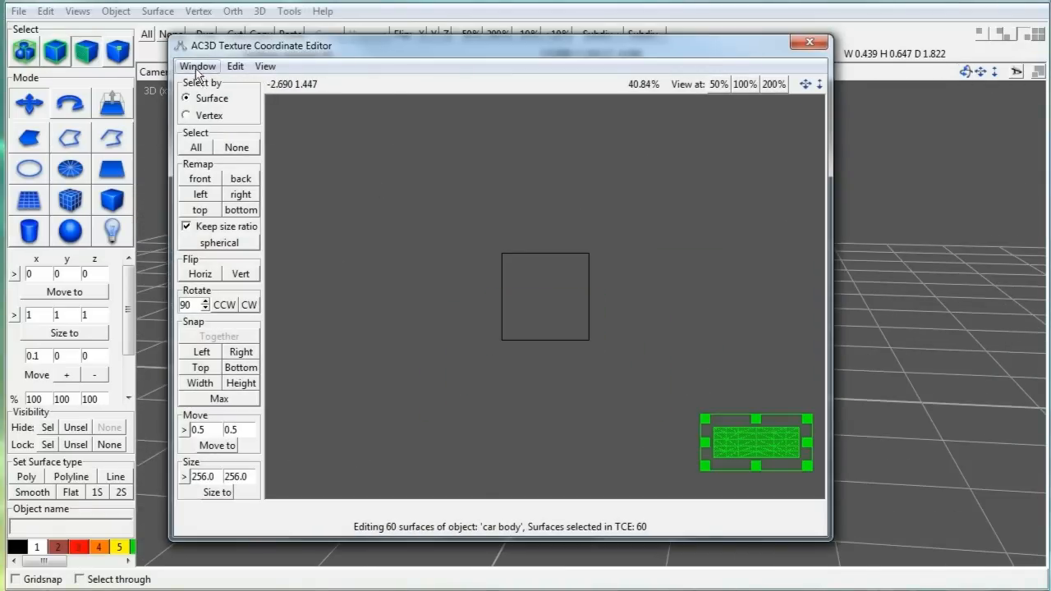
click(199, 68)
click(205, 121)
drag(964, 73, 833, 76)
click(836, 110)
Step: Select every surface and check the top-view and bottom UV pieces in the texture editor
click(289, 10)
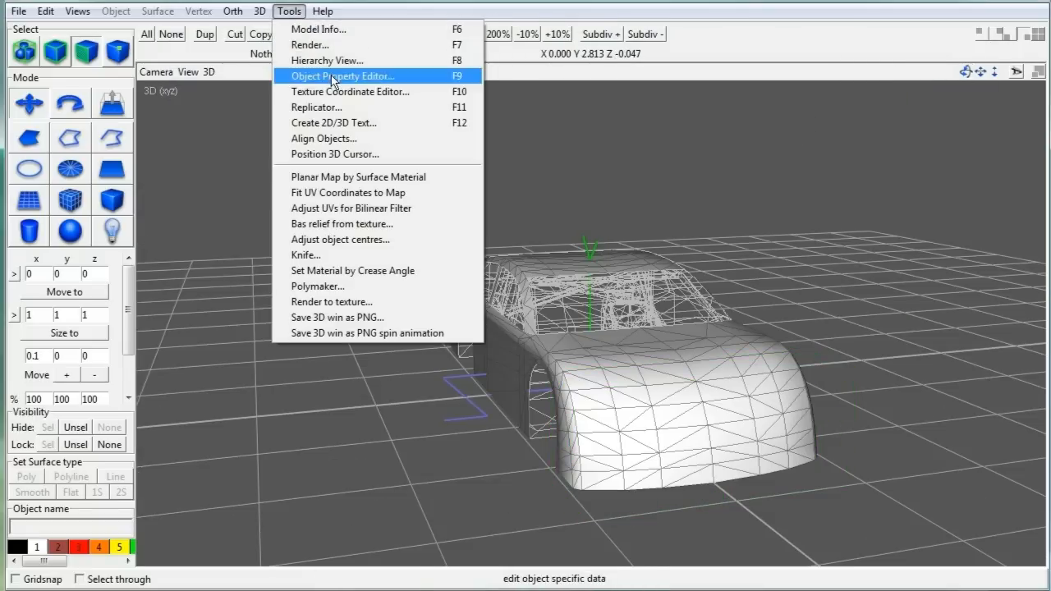
mouse_move(259, 11)
click(678, 210)
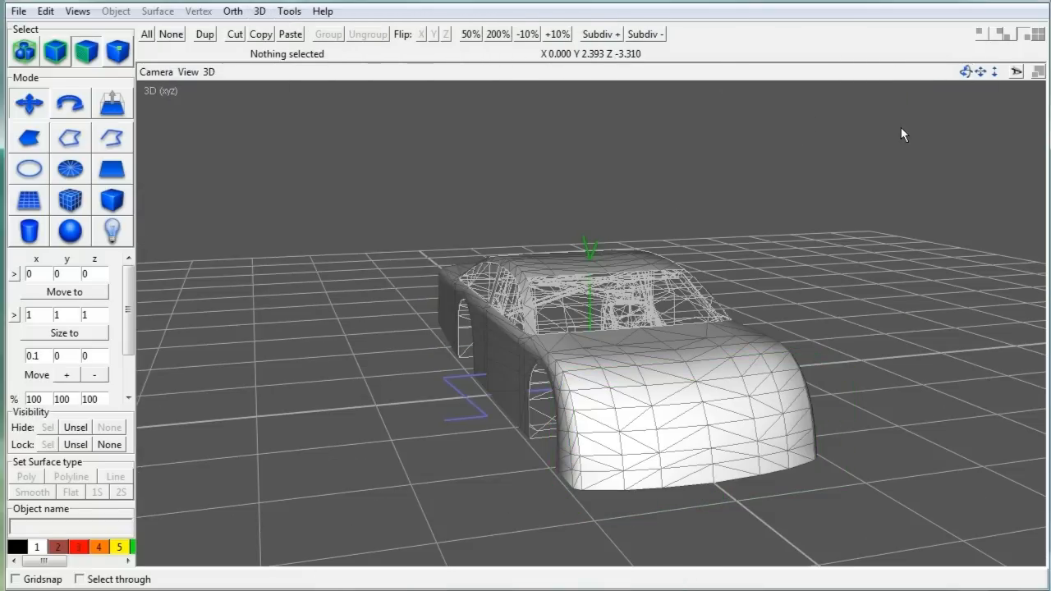
drag(965, 72, 821, 78)
click(146, 34)
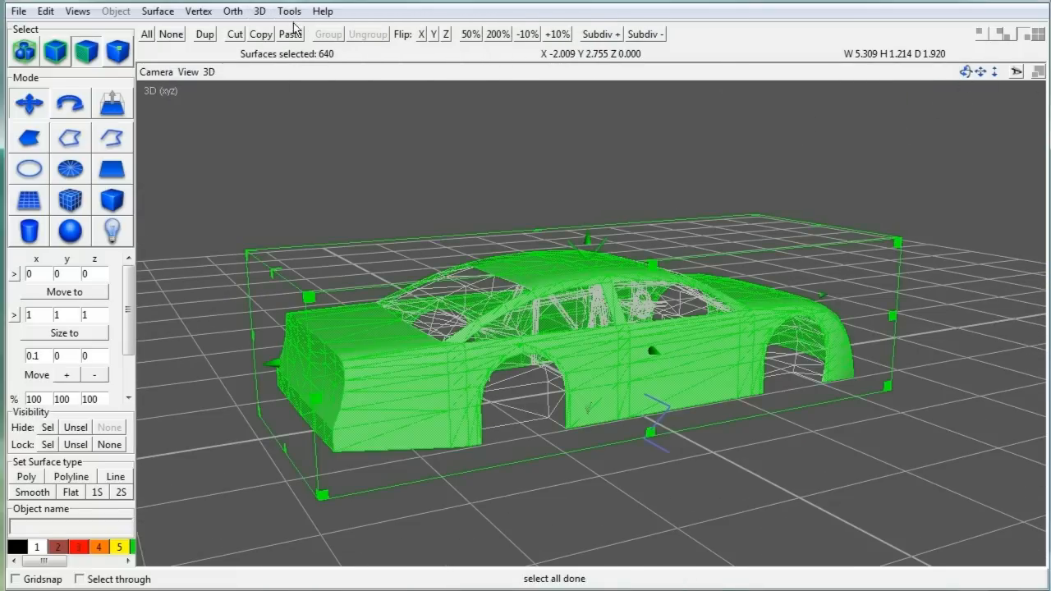
click(289, 10)
click(326, 92)
click(660, 266)
scroll(621, 314, up, 3)
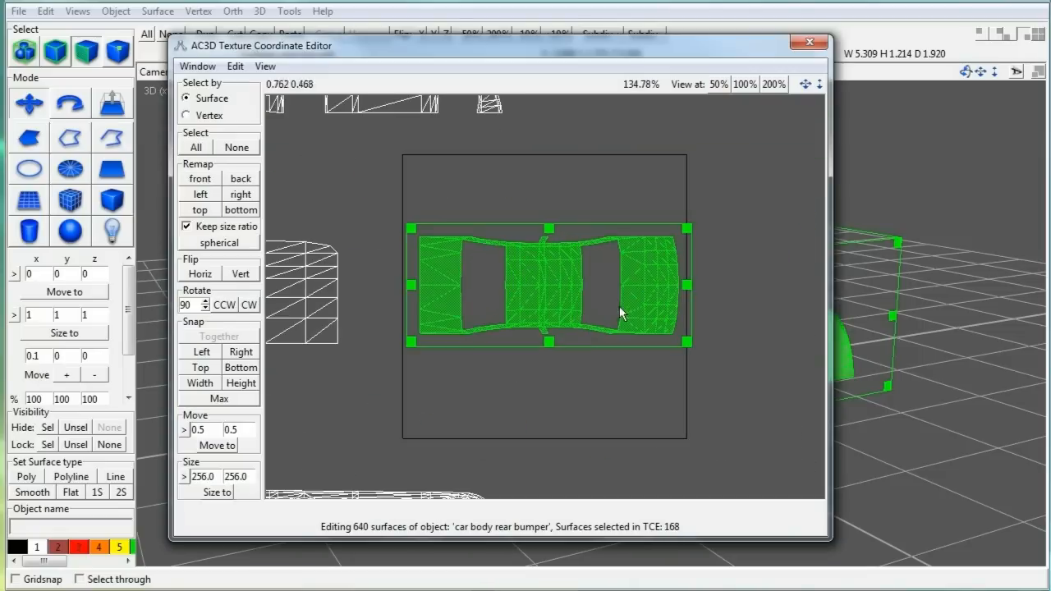
scroll(560, 284, down, 3)
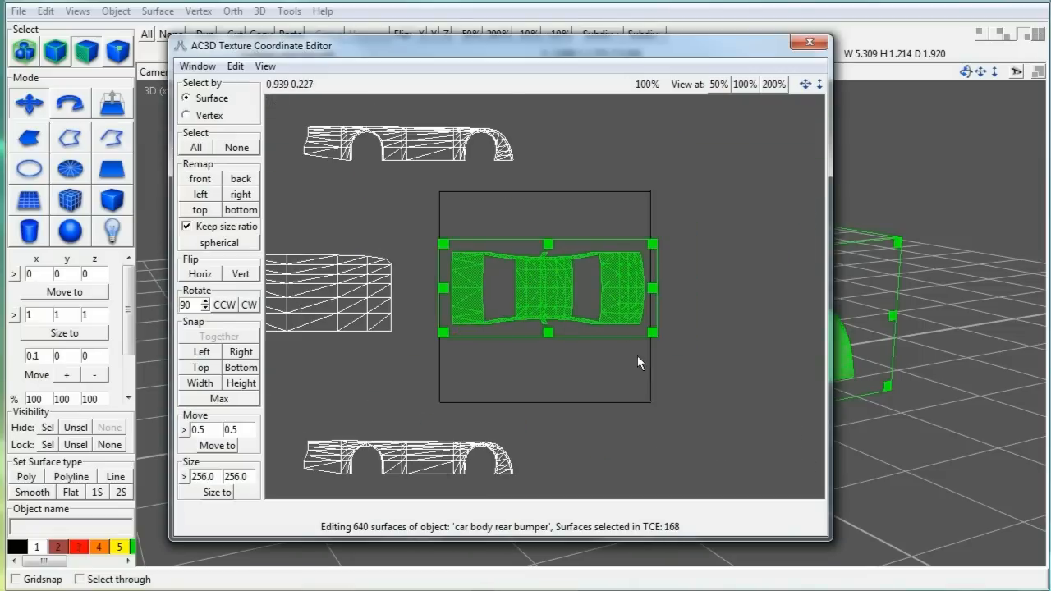
click(504, 461)
click(198, 67)
click(238, 123)
Step: Load check.rgb as the texture on the selected car body object
click(56, 52)
click(106, 13)
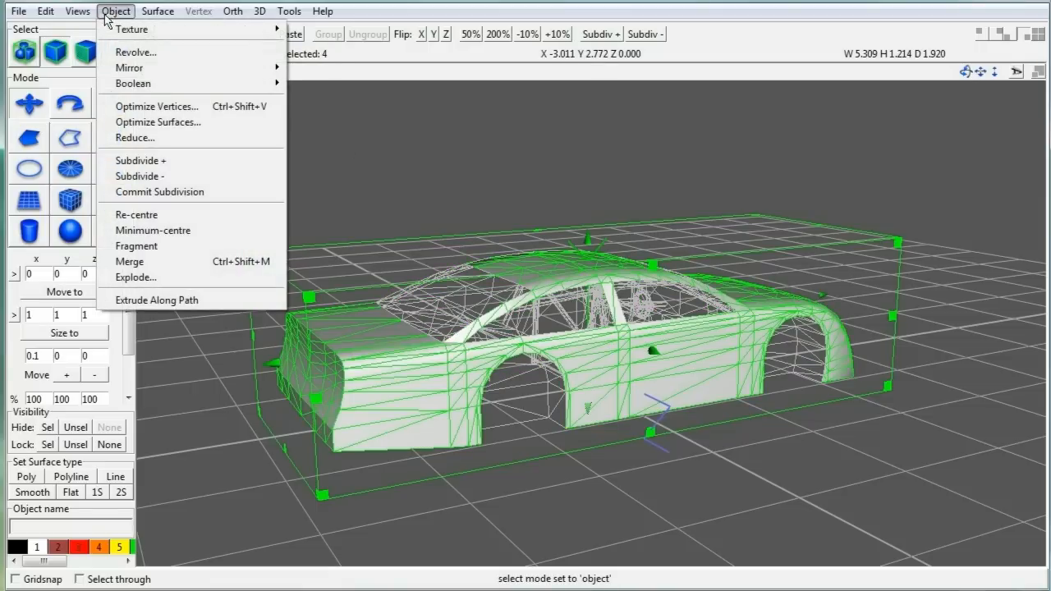
mouse_move(115, 30)
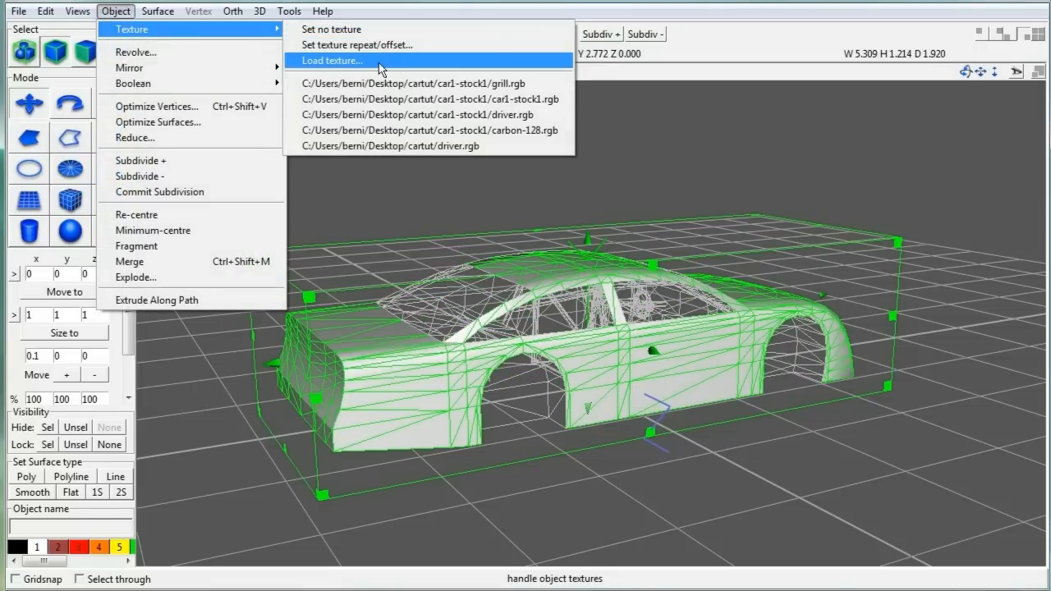
click(378, 62)
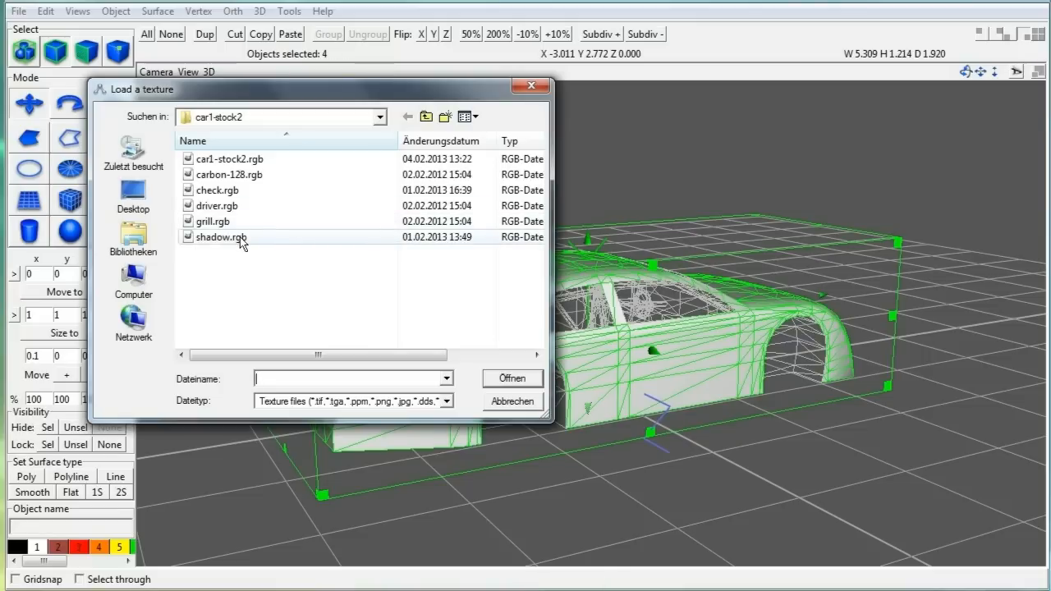
click(222, 191)
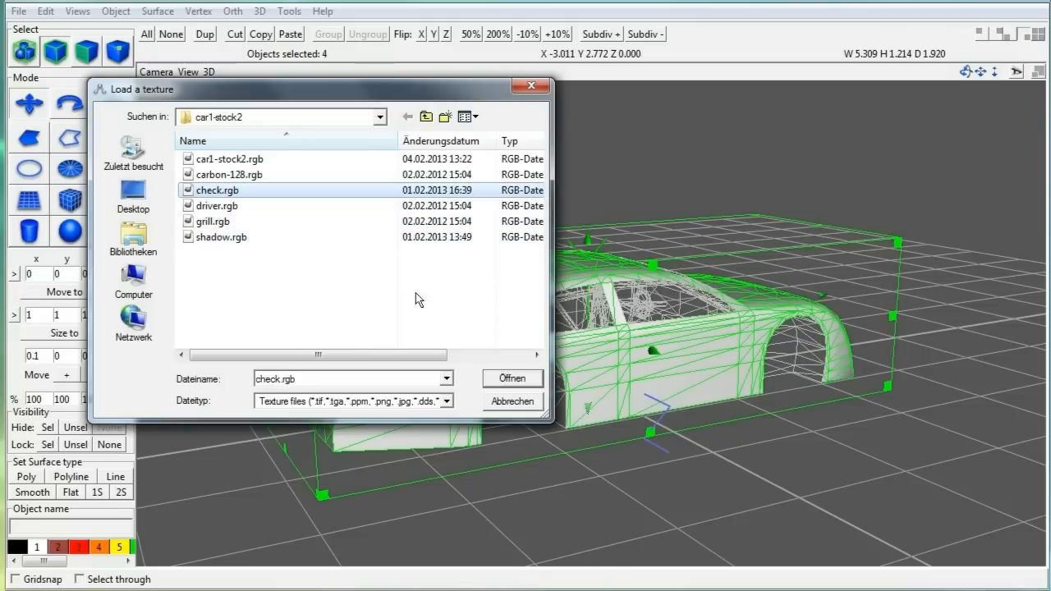
click(513, 379)
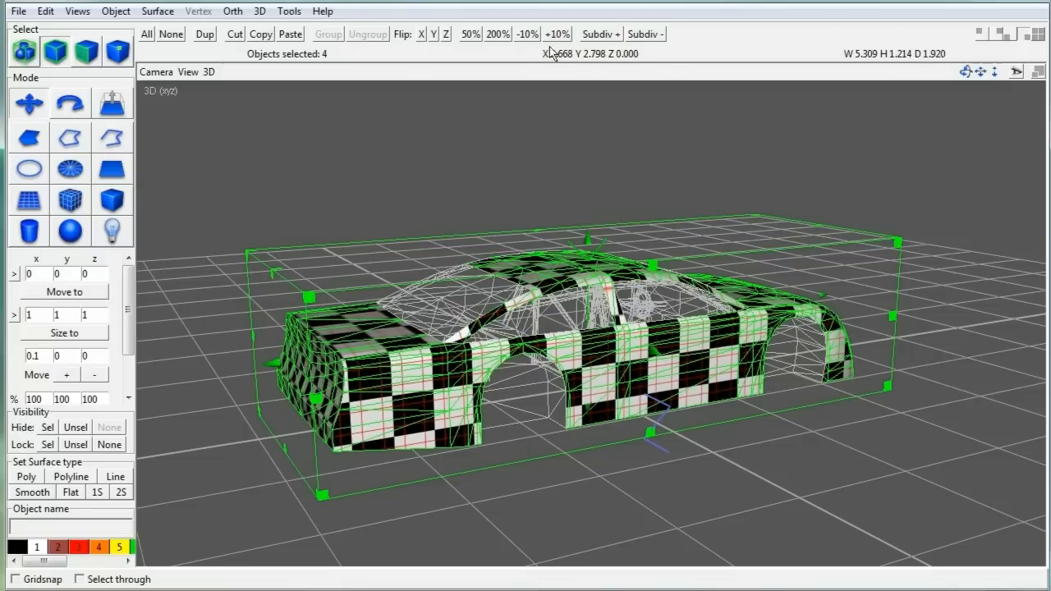
click(289, 11)
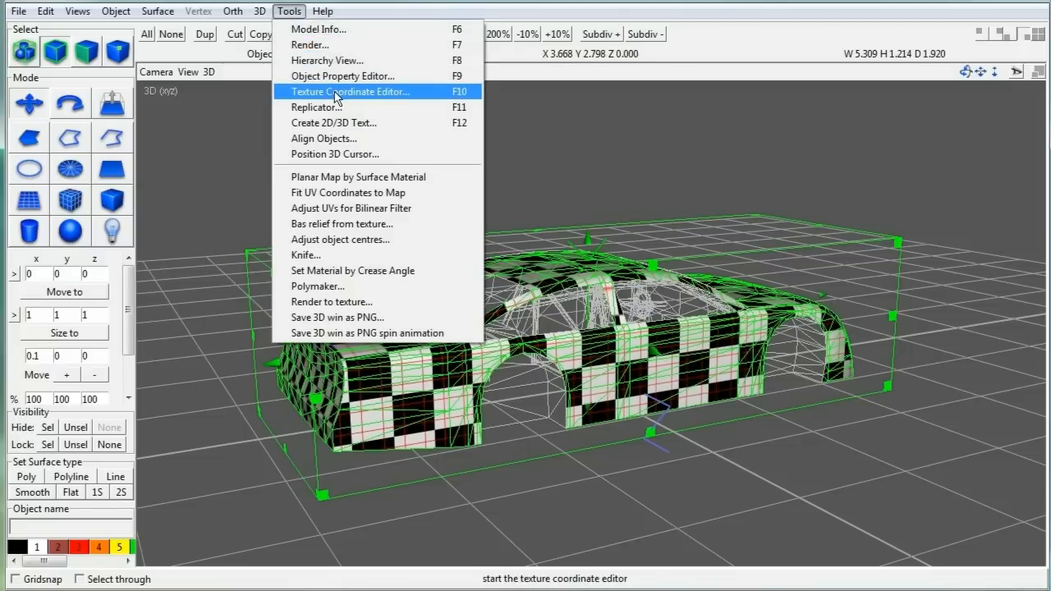
Step: Open the Texture Coordinate Editor, zoom out and drag the top-view UV piece off the checker
click(335, 94)
scroll(464, 152, down, 3)
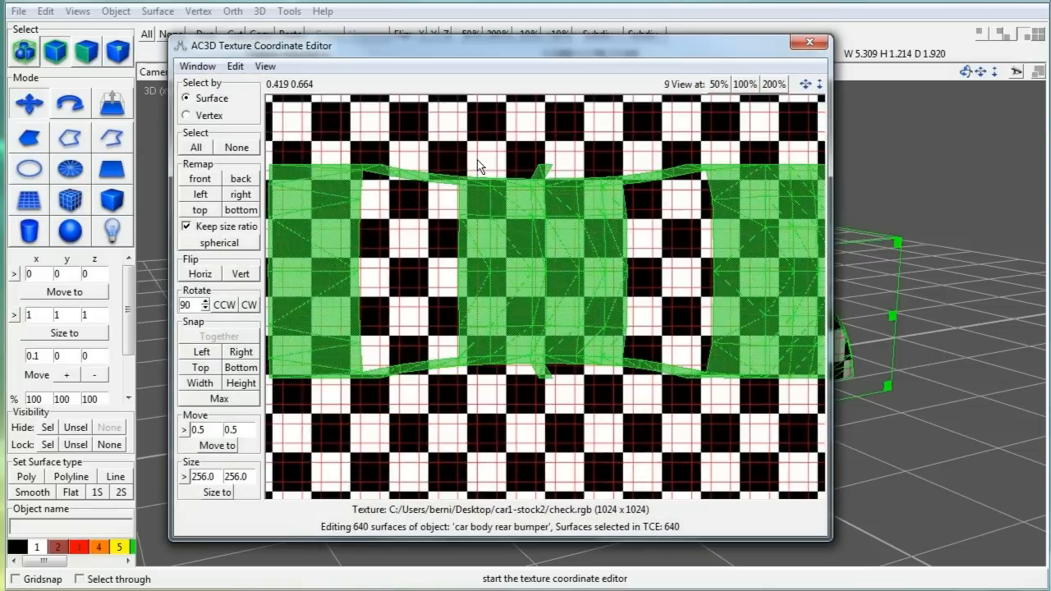
scroll(477, 161, down, 1)
scroll(479, 181, down, 2)
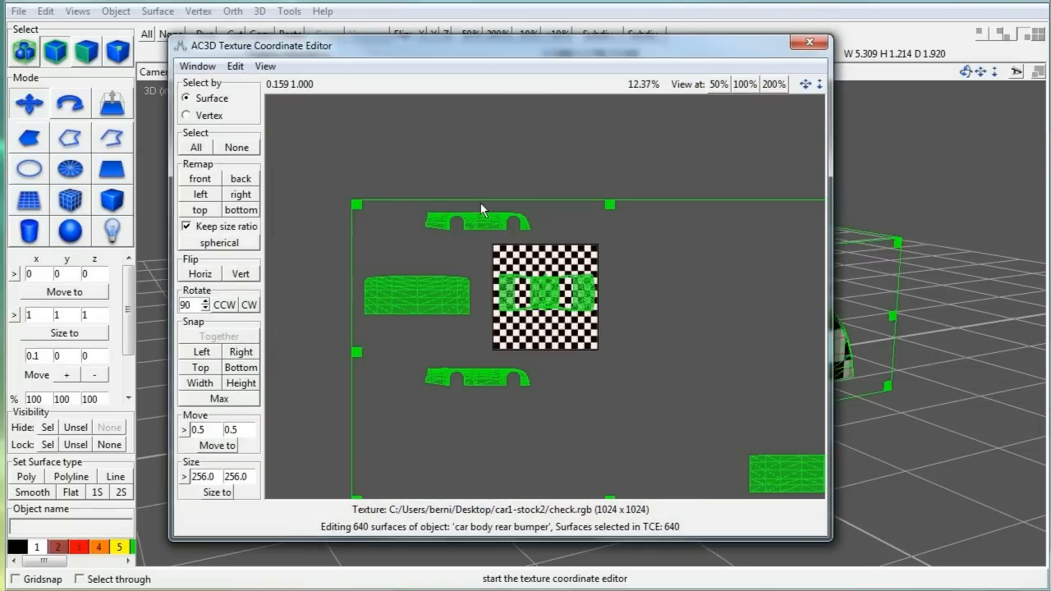
scroll(466, 144, down, 1)
click(498, 149)
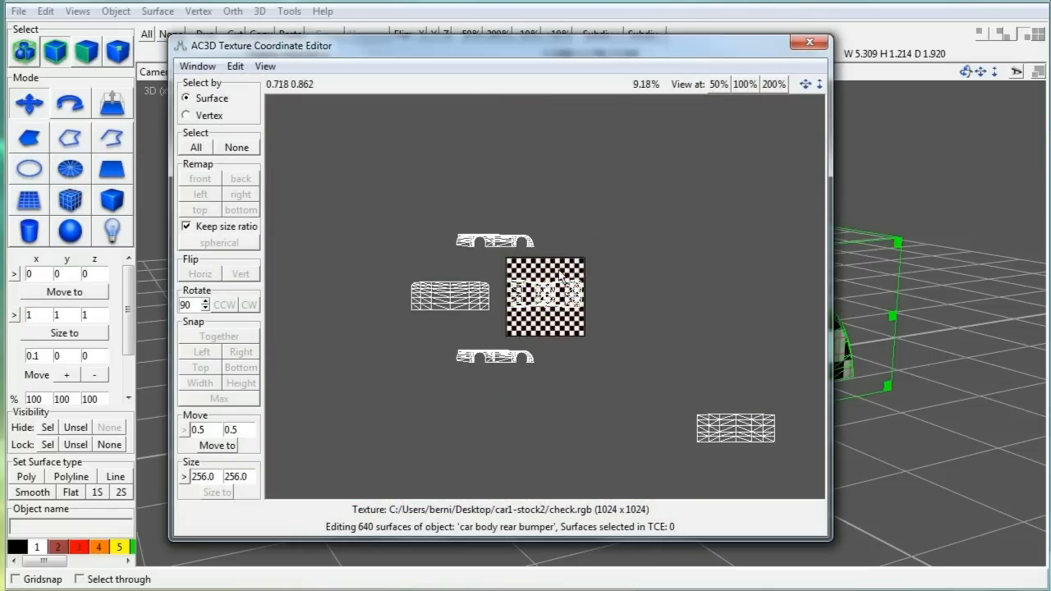
drag(506, 270, 623, 319)
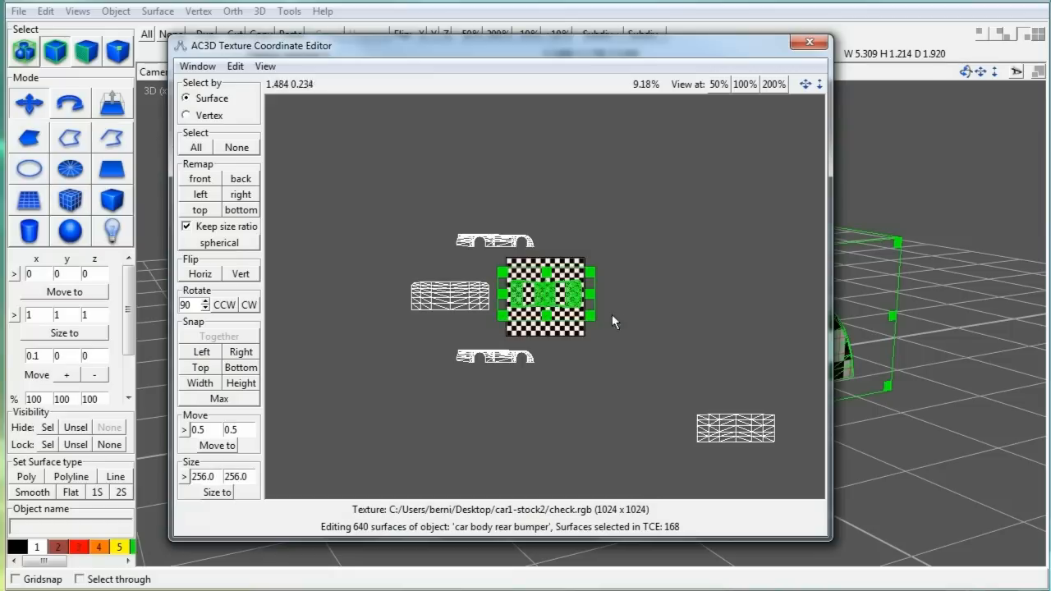
drag(555, 300, 651, 256)
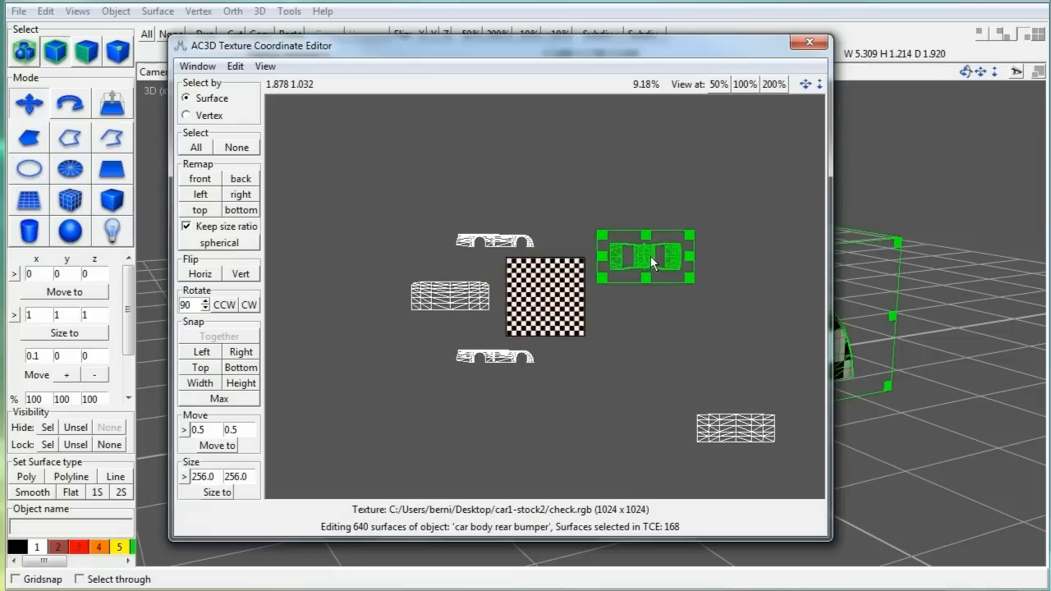
click(583, 184)
Step: Move the editor window aside and orbit the 3D view to check the top-view UV piece
drag(530, 51, 419, 52)
click(866, 152)
drag(853, 164, 958, 158)
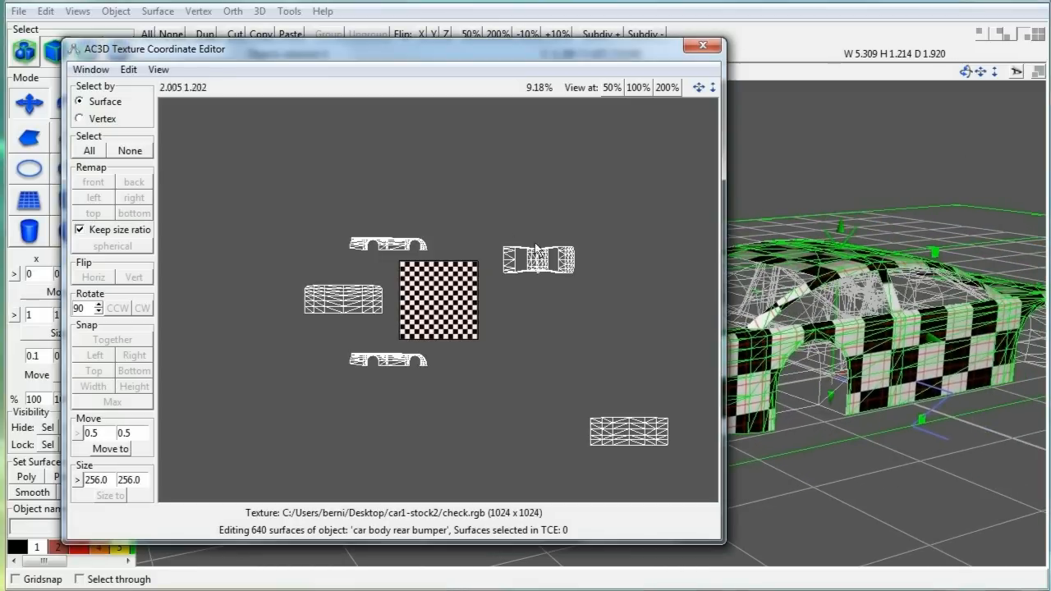
drag(493, 227, 556, 266)
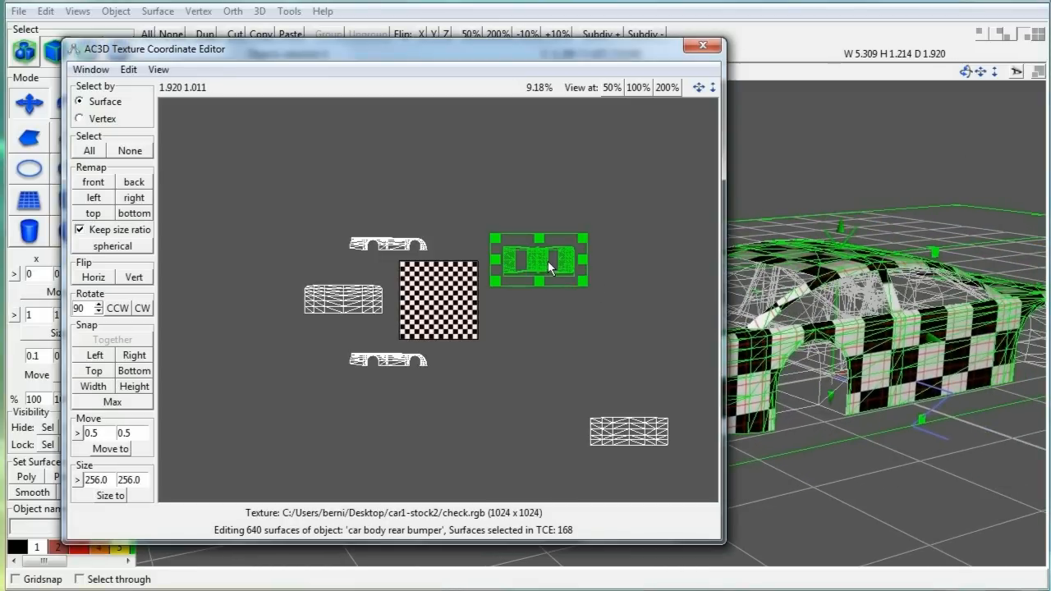
click(530, 203)
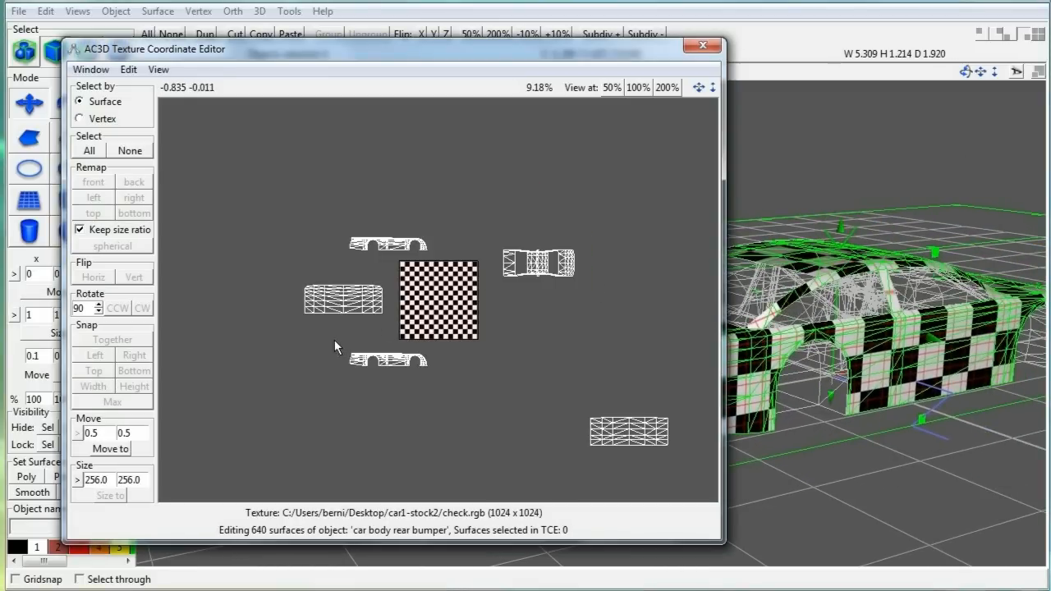
Step: Shift both side UV pieces of the body off the checker into empty space
drag(336, 339, 478, 401)
drag(437, 365, 447, 366)
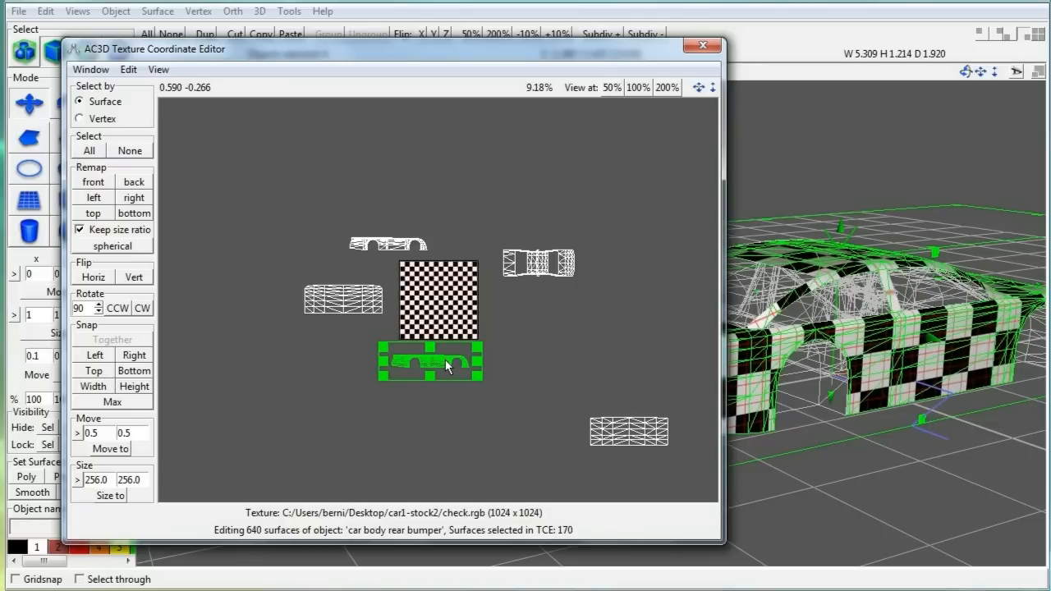
click(522, 358)
drag(369, 341, 504, 400)
drag(439, 363, 492, 197)
click(525, 363)
drag(332, 223, 550, 329)
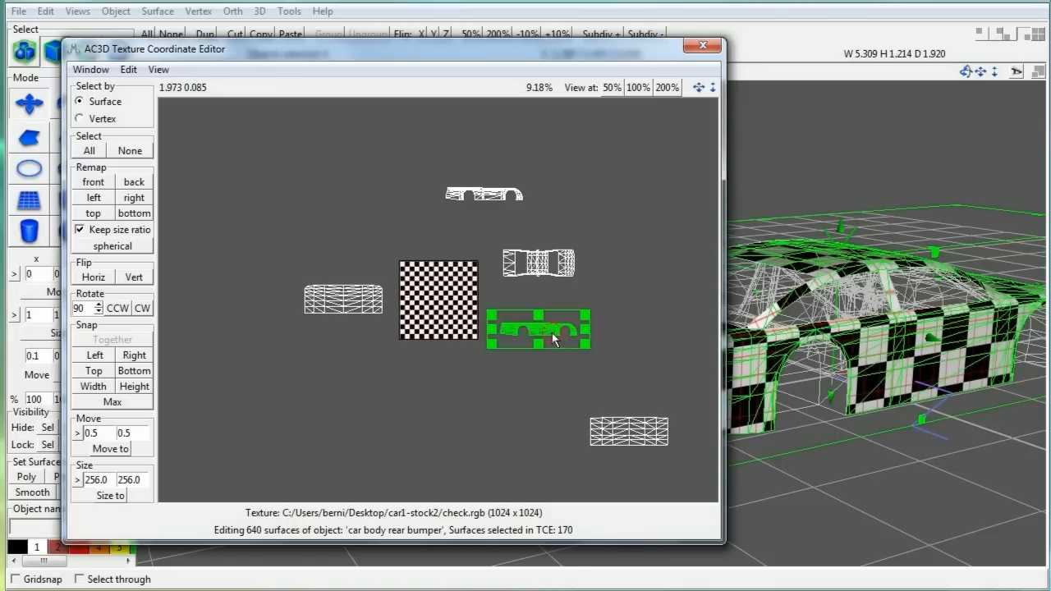
drag(556, 358, 557, 358)
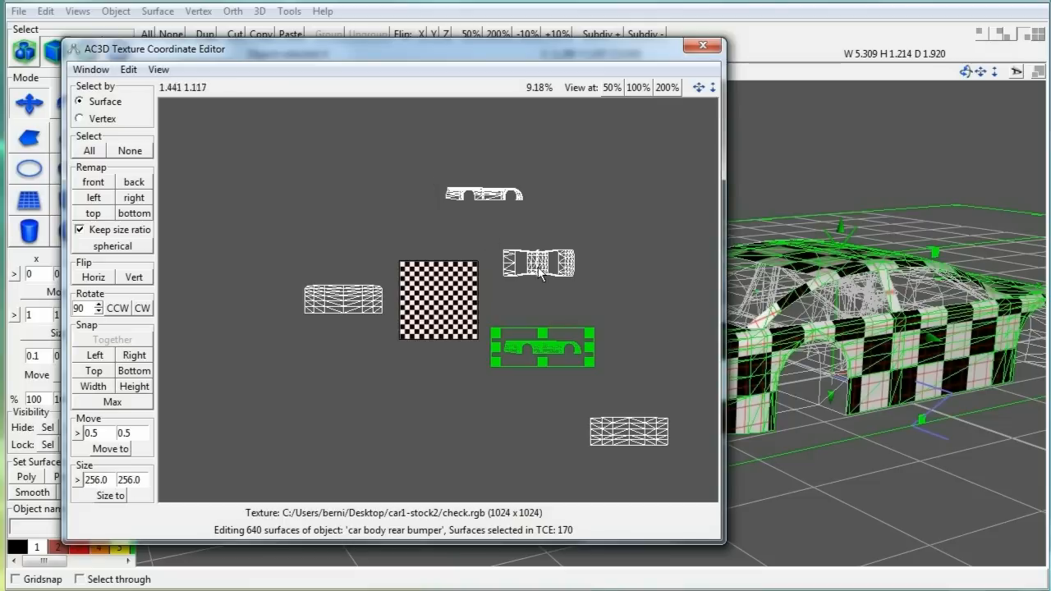
Step: Drag the side UV piece under the top-view piece and shrink it slightly
click(617, 298)
scroll(623, 299, up, 5)
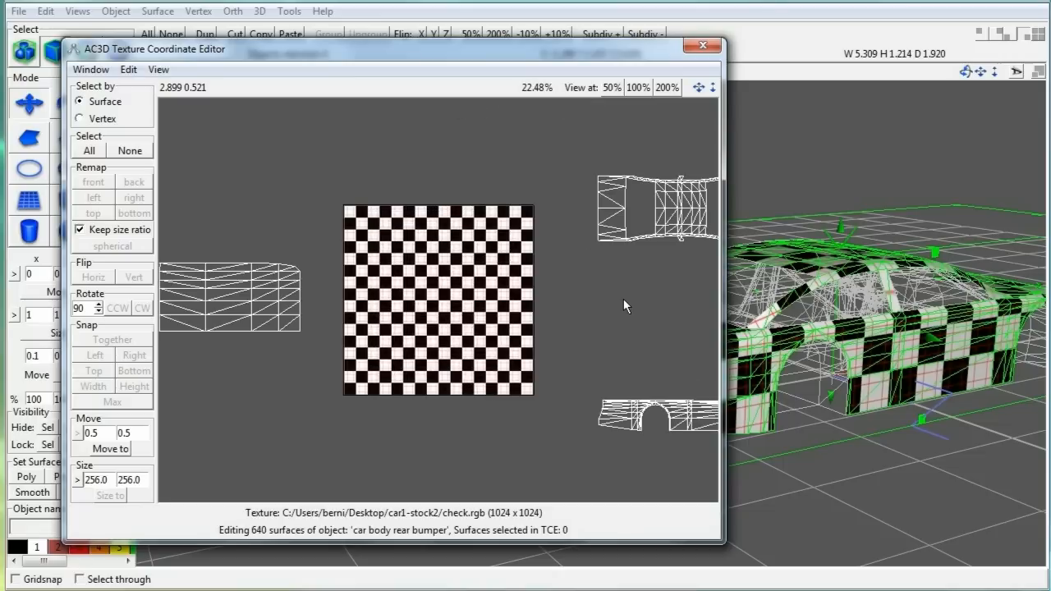
right_drag(615, 293, 381, 278)
drag(330, 330, 472, 259)
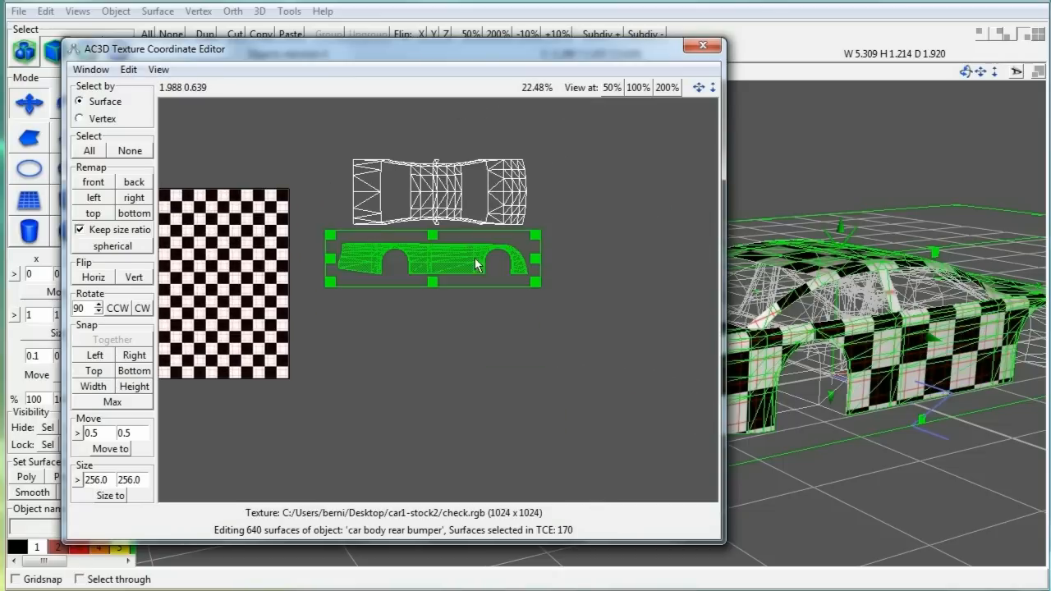
scroll(439, 303, up, 2)
scroll(438, 302, up, 2)
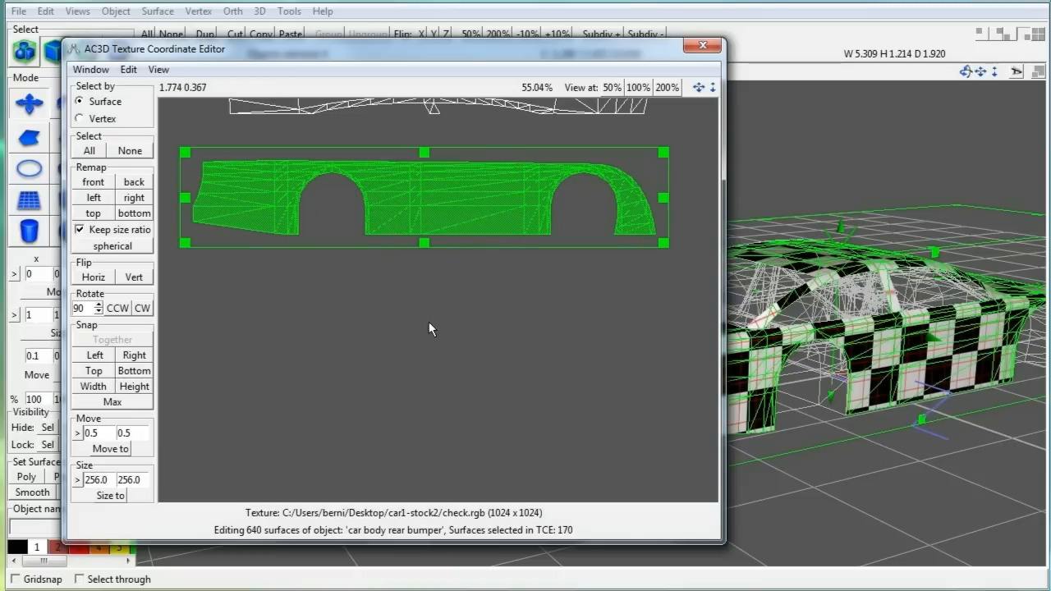
scroll(426, 312, up, 1)
scroll(427, 312, down, 2)
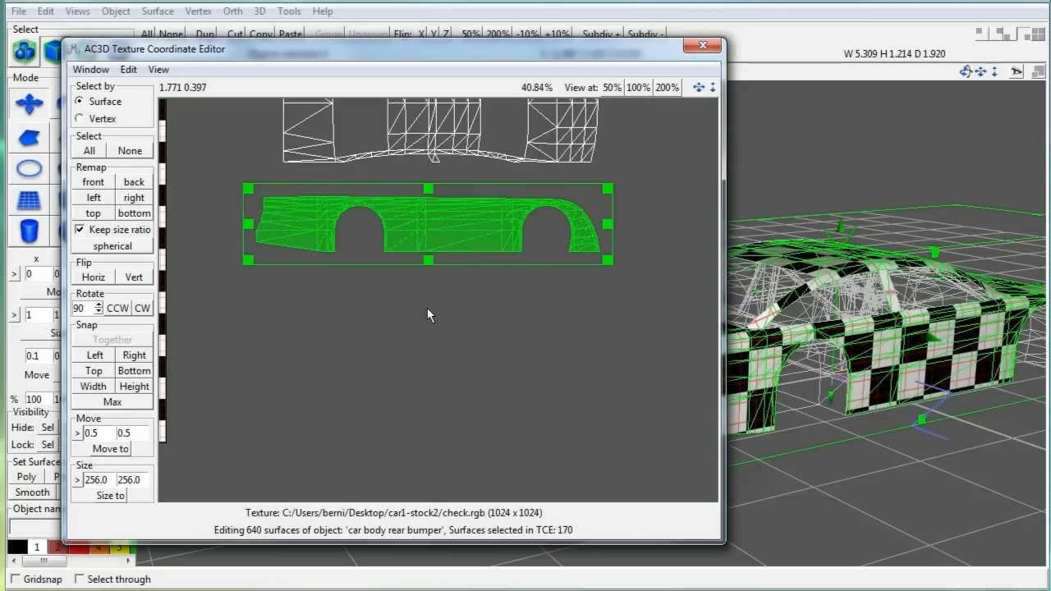
right_drag(427, 307, 439, 371)
drag(966, 75, 890, 76)
drag(470, 286, 499, 268)
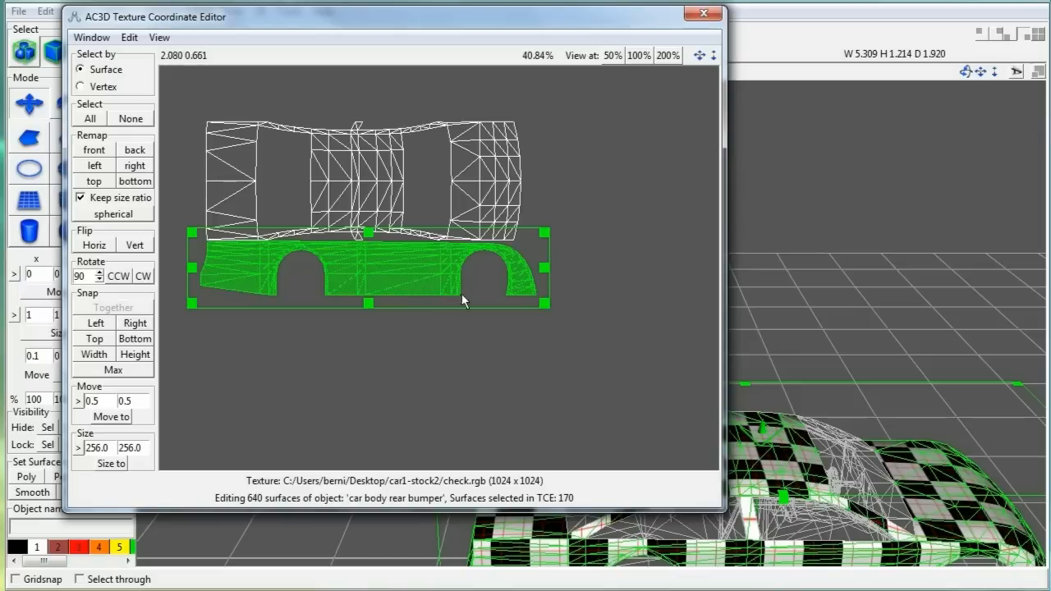
scroll(538, 336, up, 5)
mouse_move(271, 433)
mouse_down()
mouse_move(285, 438)
mouse_move(259, 434)
mouse_up()
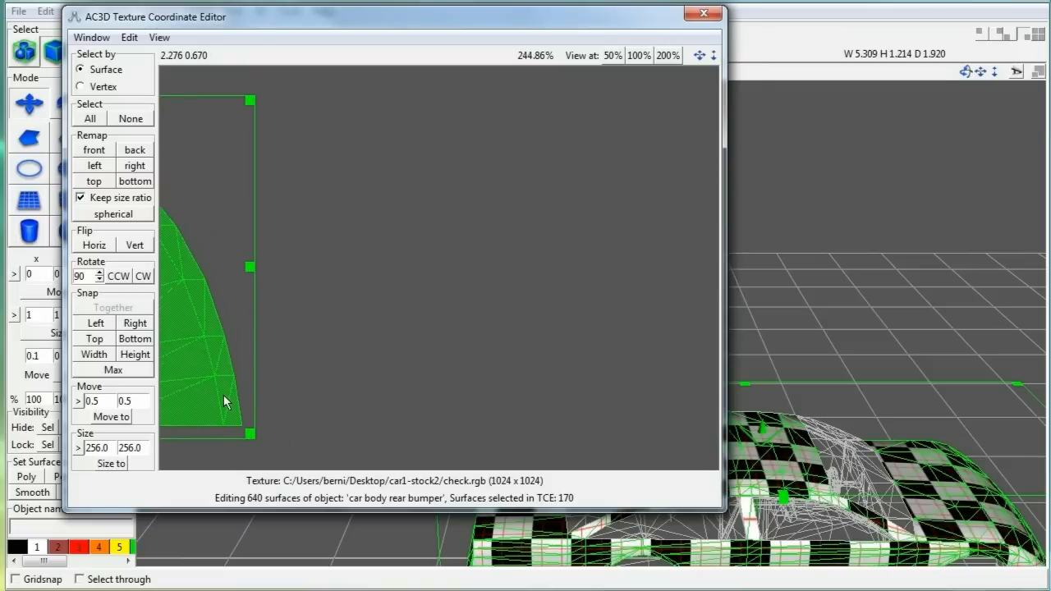
Step: Fine-tune the side piece's vertical position with the nudge buttons in the enlarged editor
scroll(310, 288, down, 3)
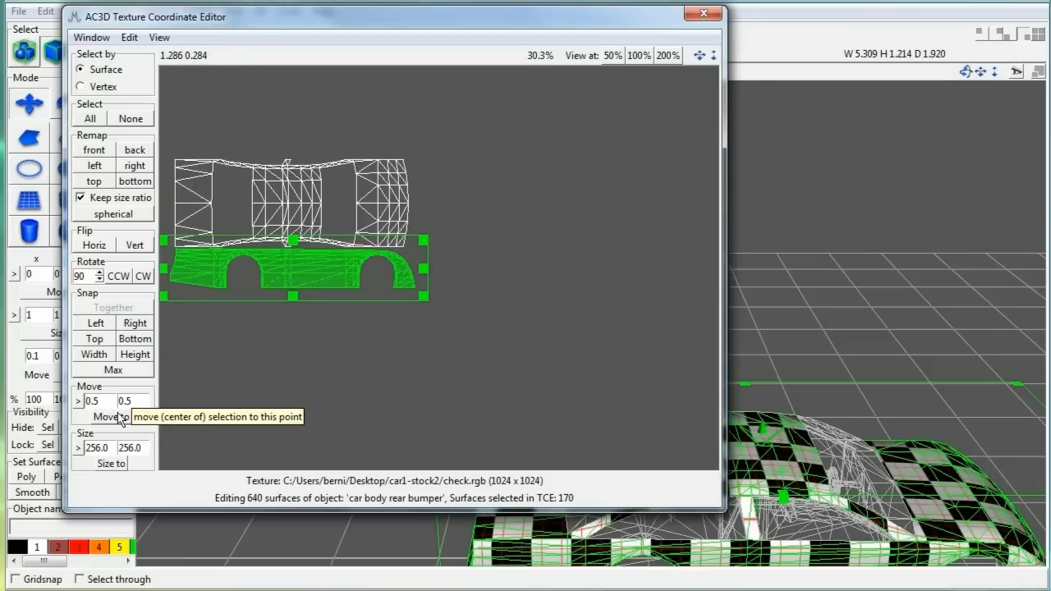
key(BackSpace)
key(BackSpace)
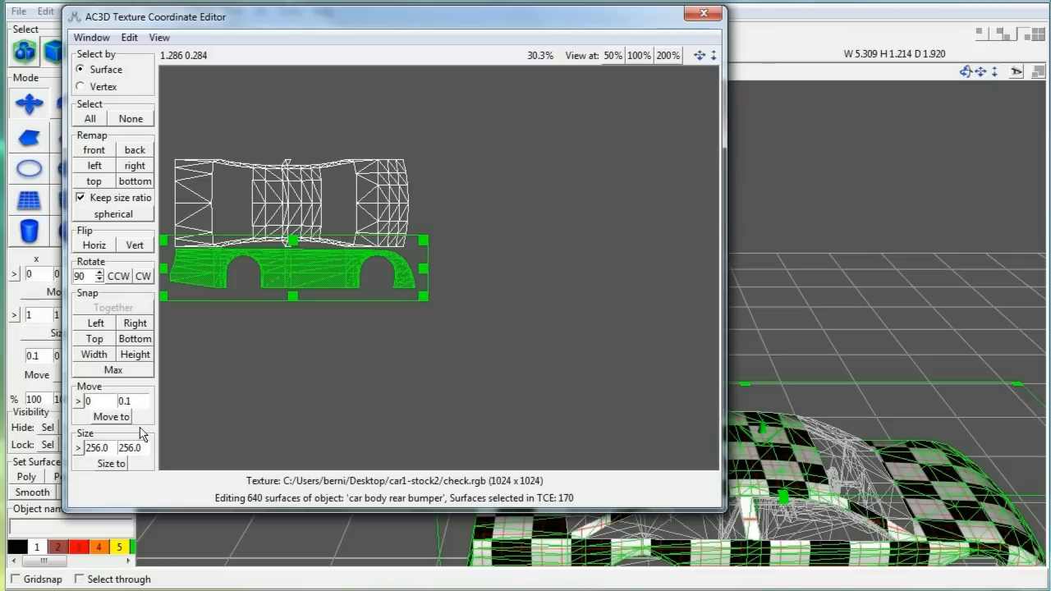
click(154, 516)
click(153, 511)
drag(154, 513, 153, 584)
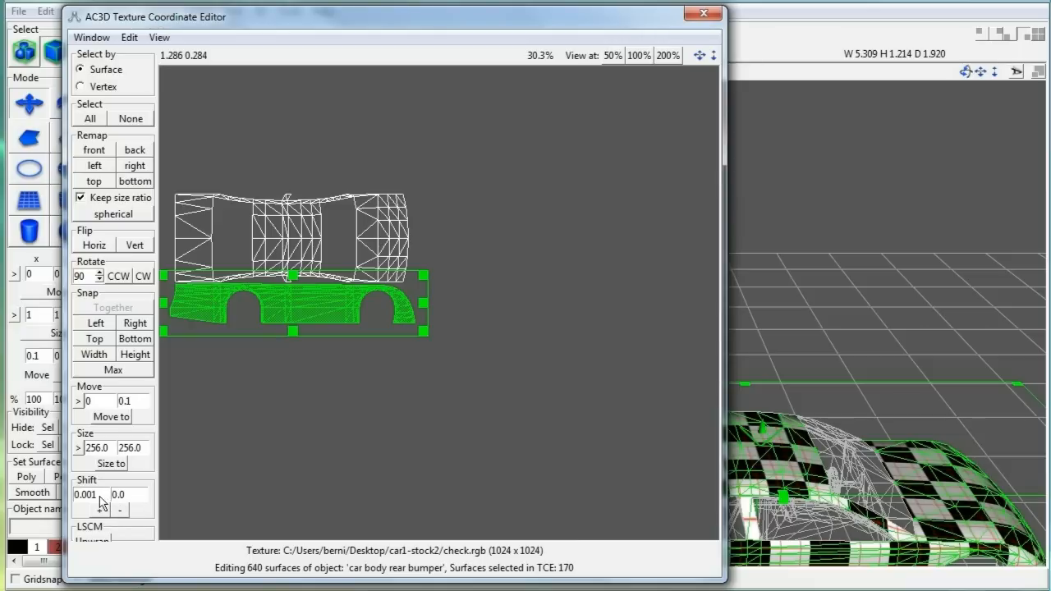
mouse_move(99, 495)
mouse_down()
mouse_move(48, 488)
mouse_move(102, 494)
mouse_up()
click(105, 510)
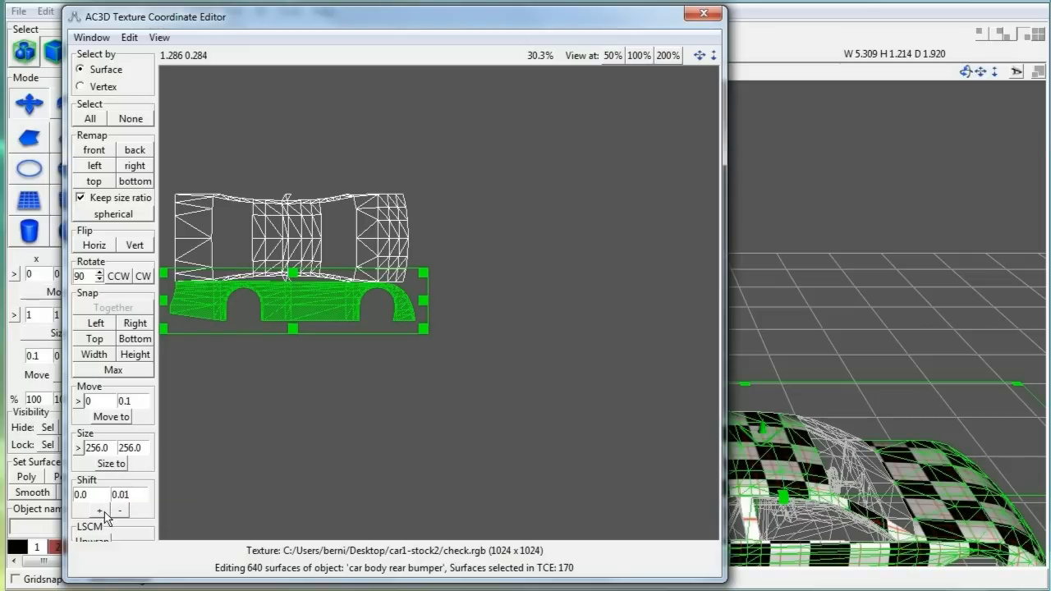
click(118, 511)
click(118, 512)
click(118, 511)
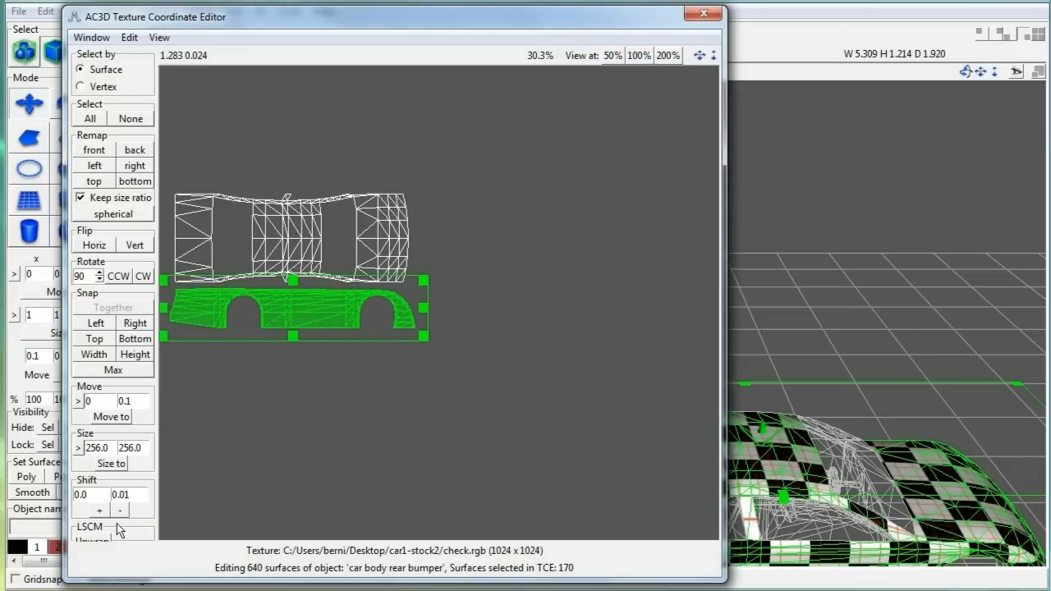
scroll(441, 191, down, 3)
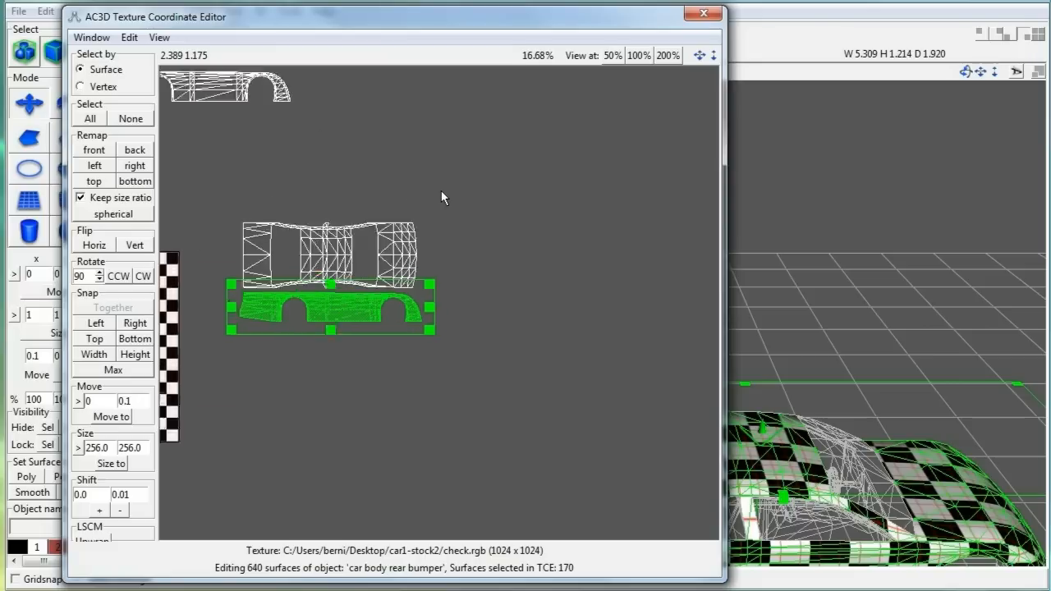
Step: Select the other side UV piece and flip it vertically
click(441, 170)
drag(223, 151, 388, 330)
scroll(464, 370, up, 1)
scroll(464, 371, up, 3)
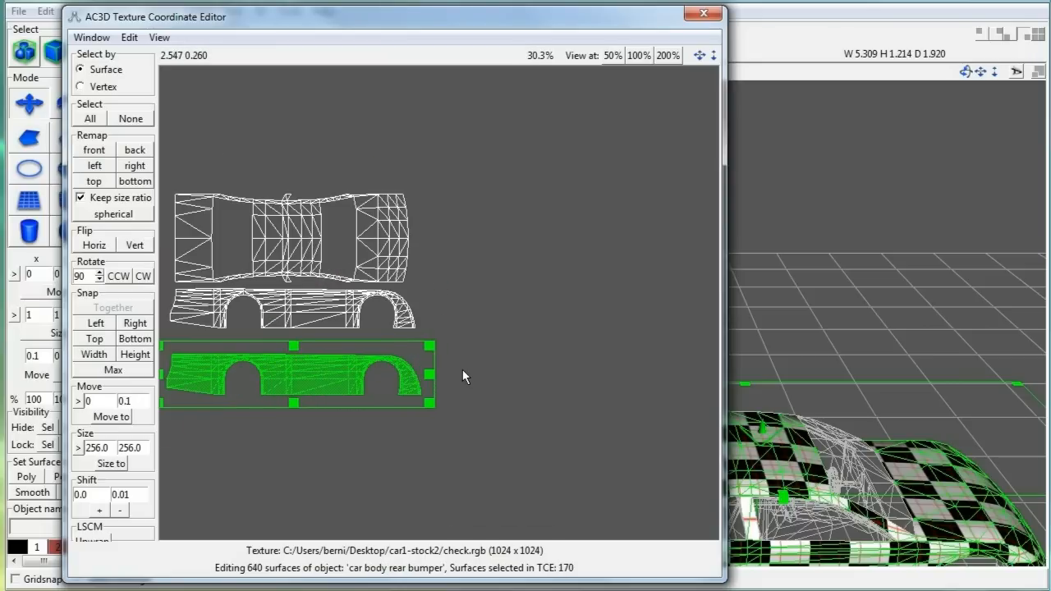
middle_drag(476, 346, 629, 322)
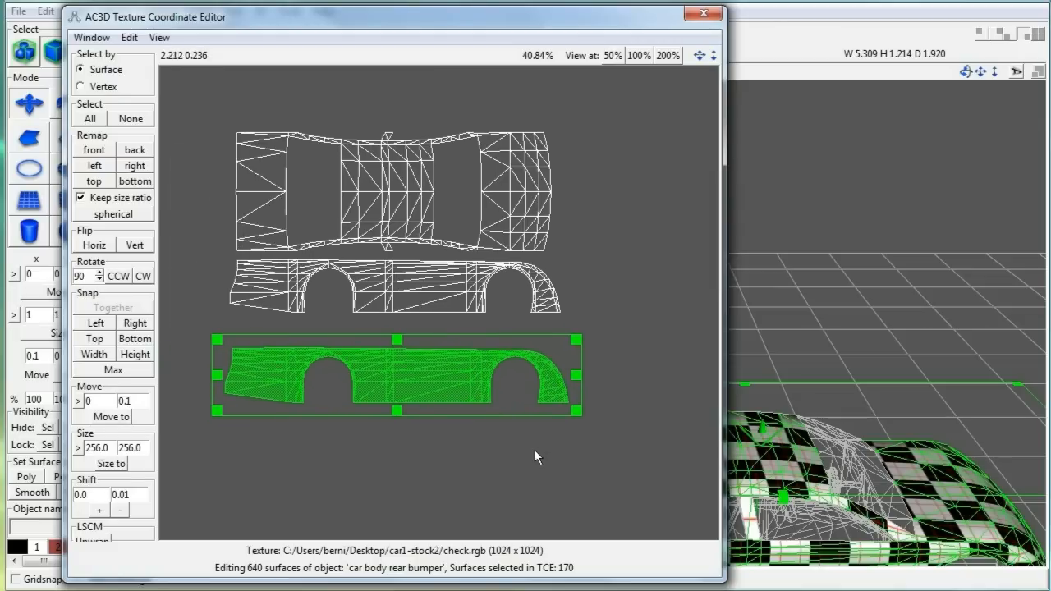
click(133, 245)
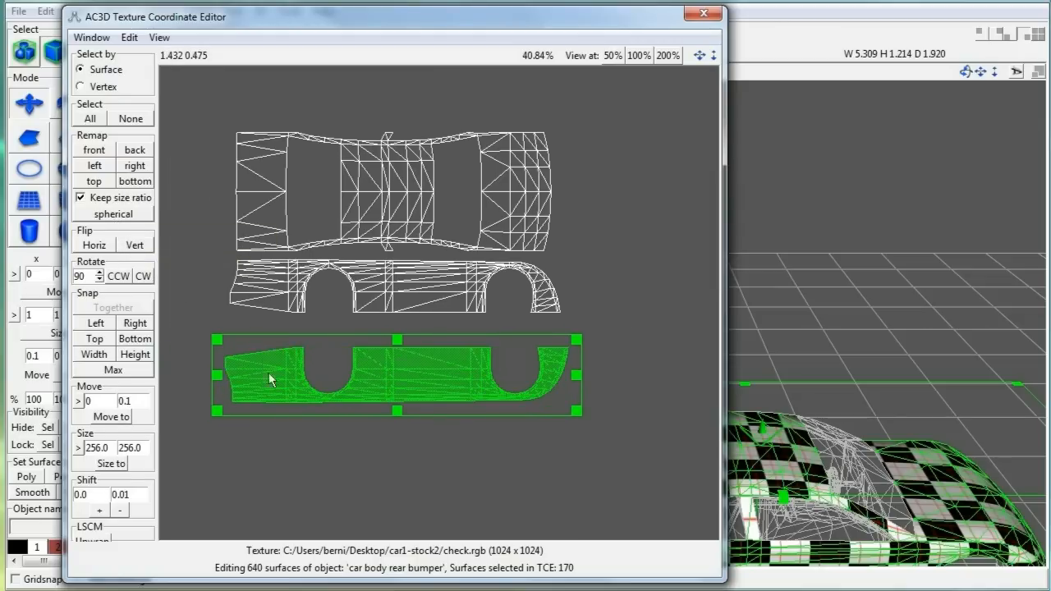
Step: Place the flipped side piece under the other side piece and shrink it slightly
scroll(363, 405, up, 2)
drag(408, 405, 408, 358)
scroll(417, 457, up, 4)
scroll(418, 456, up, 4)
scroll(422, 454, down, 4)
scroll(530, 458, down, 2)
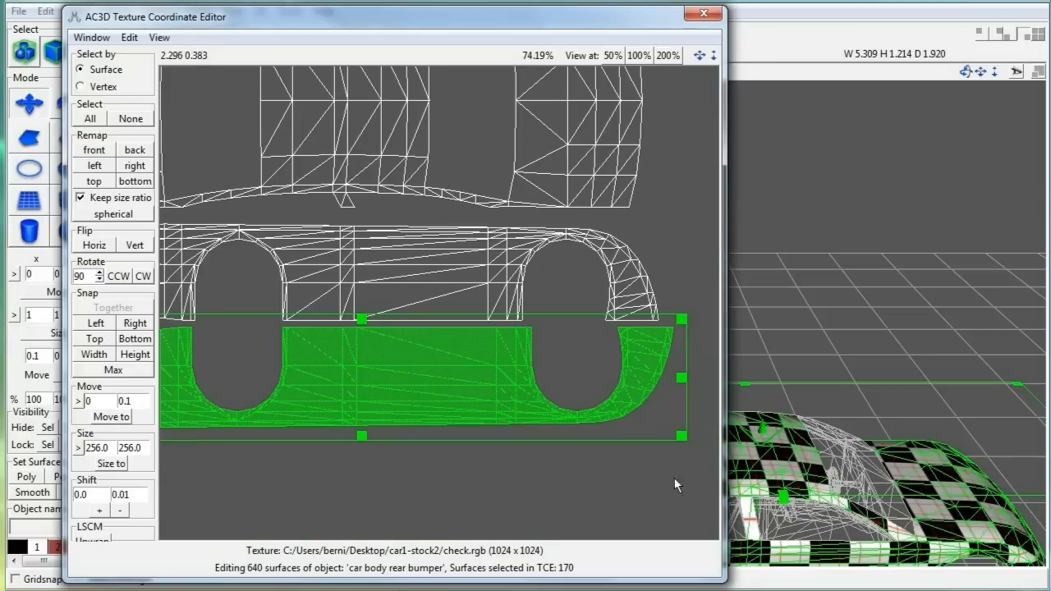
drag(682, 436, 671, 435)
drag(388, 370, 390, 366)
scroll(404, 384, up, 2)
scroll(453, 376, down, 5)
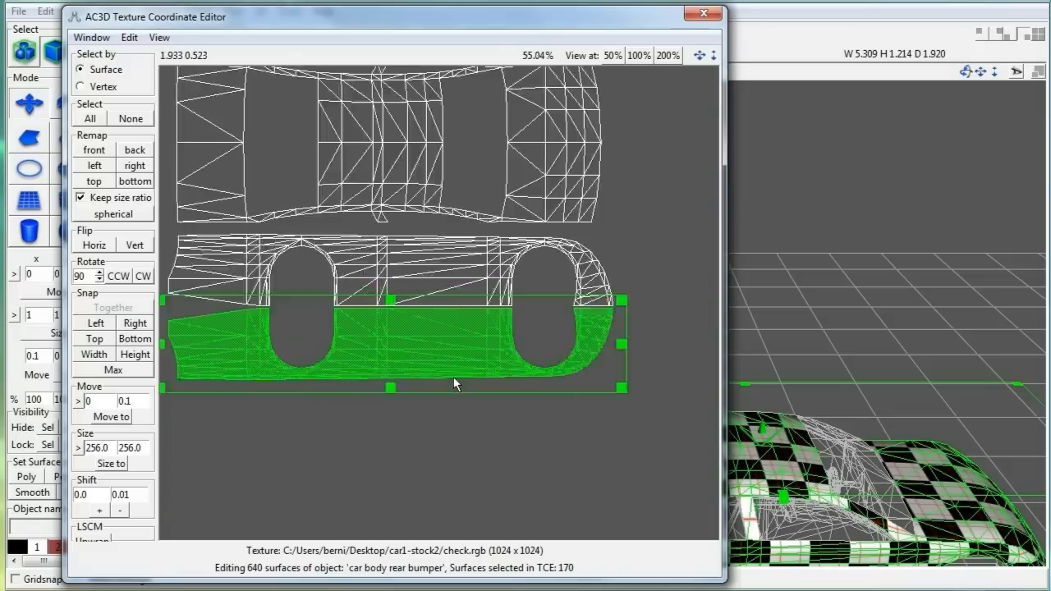
Step: Set the nudge step to 0.01 and nudge the selected UVs upward
click(99, 510)
click(99, 511)
click(140, 496)
key(BackSpace)
text(01)
click(99, 511)
scroll(195, 513, down, 5)
Step: Rotate the left UV group 90° clockwise and fit it beside the car map
drag(179, 270, 385, 302)
click(142, 279)
drag(374, 286, 382, 260)
scroll(391, 279, up, 6)
scroll(440, 301, up, 3)
drag(354, 401, 359, 415)
drag(312, 330, 308, 327)
drag(352, 416, 356, 418)
Step: Change the nudge amount to 1 and nudge the green UV patch into place
click(140, 491)
key(BackSpace)
click(90, 492)
text(1)
click(120, 509)
right_drag(870, 215, 884, 180)
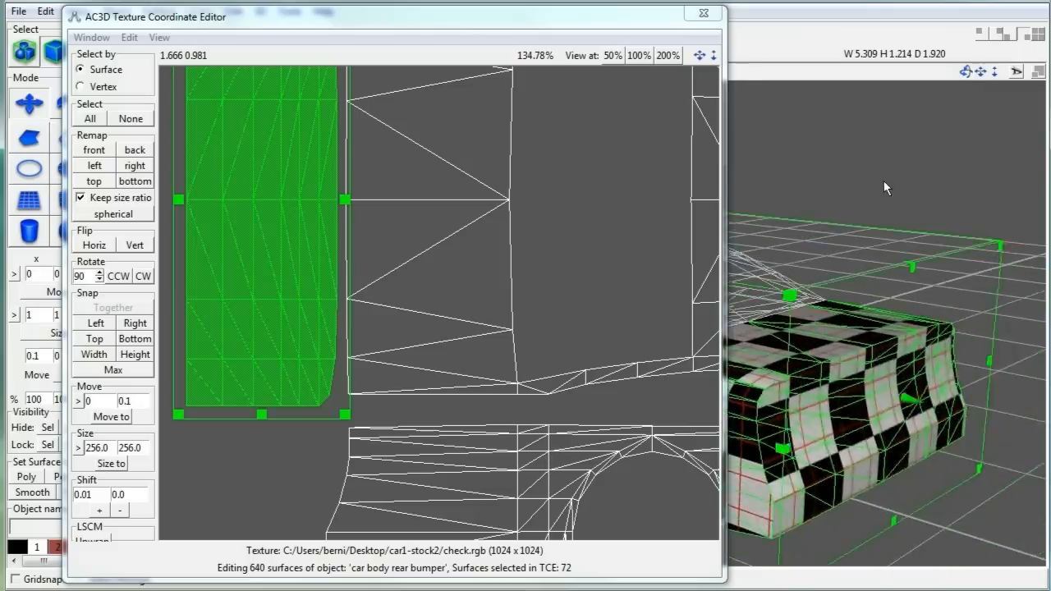
scroll(883, 180, up, 3)
scroll(298, 231, down, 3)
click(120, 512)
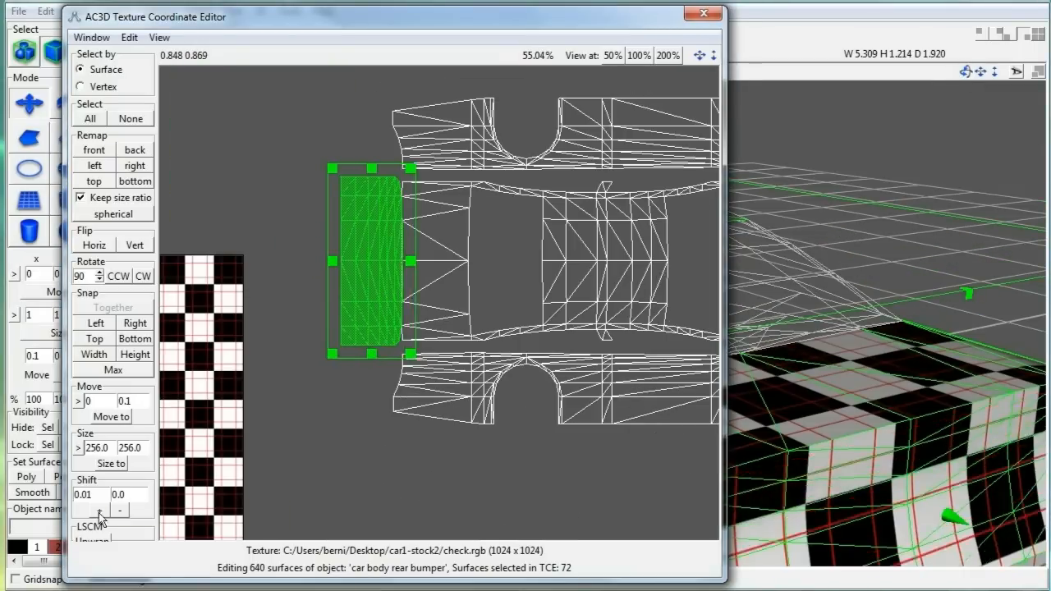
click(99, 510)
click(552, 473)
scroll(552, 473, down, 2)
scroll(552, 474, down, 4)
Step: Rotate the 60-surface rear bumper patch upright, scale it and place it beside the car map
right_drag(566, 474, 497, 474)
drag(431, 435, 550, 500)
drag(500, 472, 511, 319)
click(119, 276)
scroll(509, 320, up, 4)
drag(579, 398, 553, 321)
drag(535, 283, 449, 291)
right_drag(861, 246, 886, 246)
scroll(472, 330, up, 2)
drag(476, 273, 423, 266)
scroll(423, 267, up, 9)
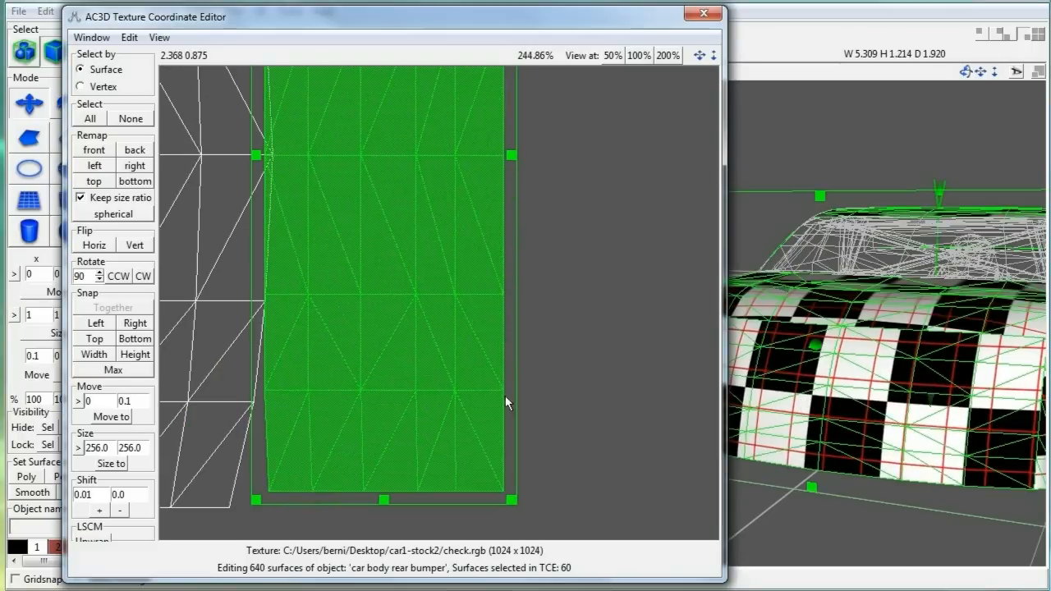
drag(509, 500, 519, 519)
click(134, 245)
drag(965, 71, 593, 339)
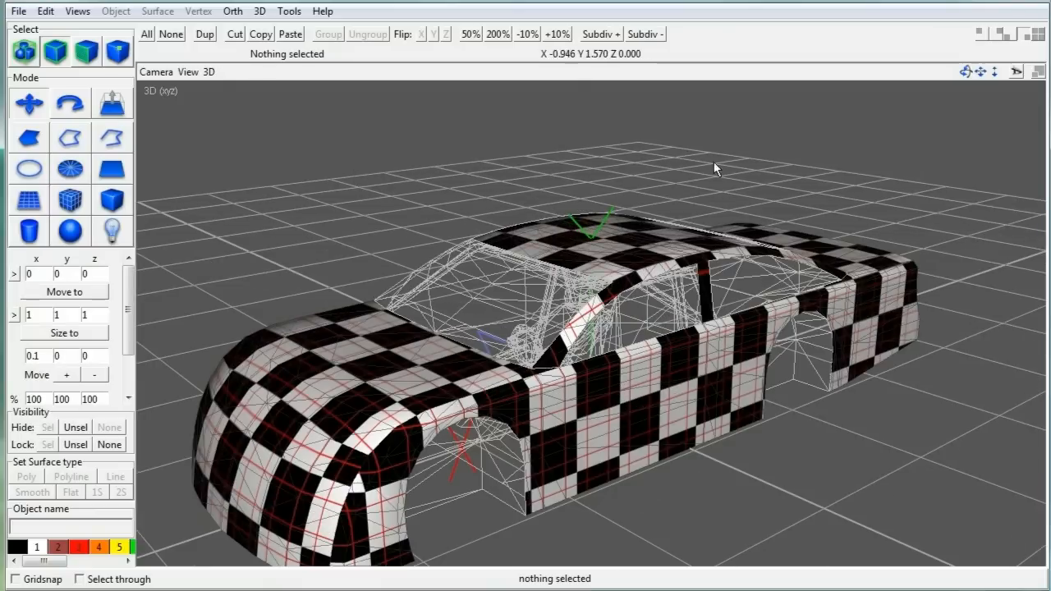
click(1015, 73)
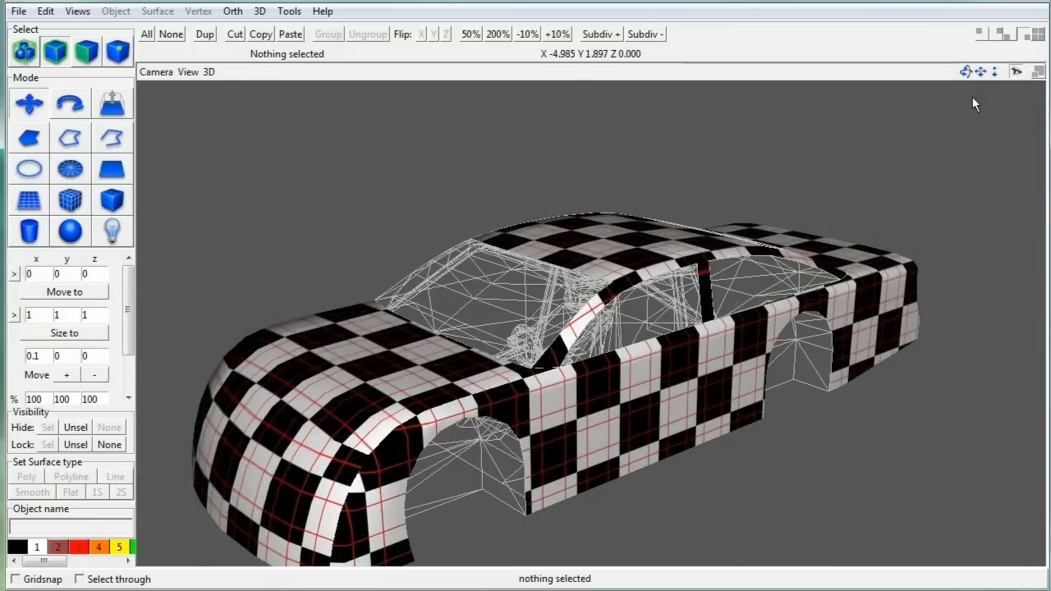
scroll(901, 137, up, 3)
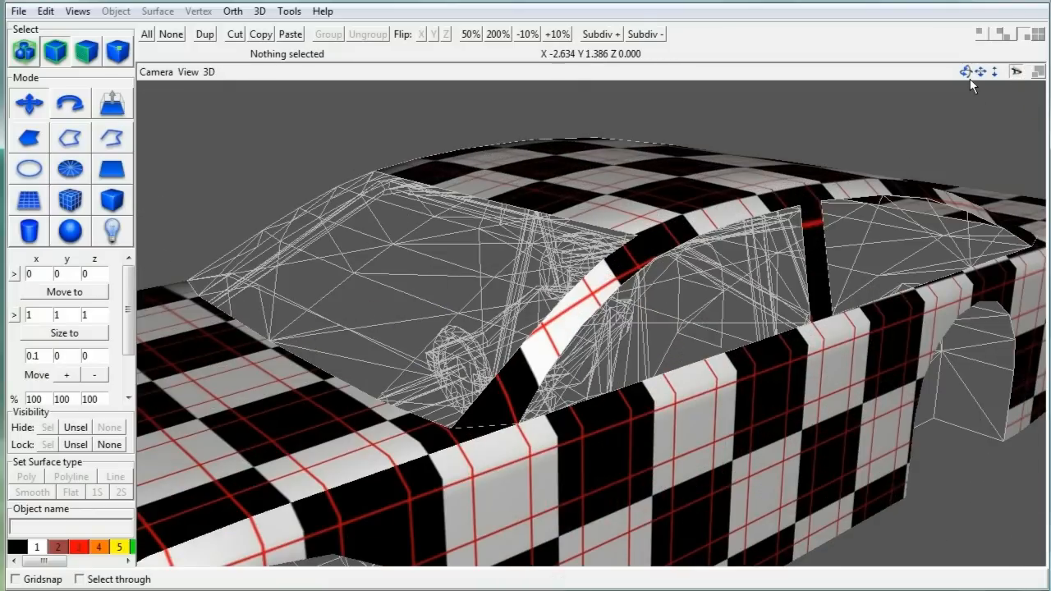
drag(968, 76, 932, 72)
key(v)
drag(800, 246, 801, 386)
click(1016, 73)
drag(1001, 379, 1022, 413)
drag(966, 72, 748, 377)
right_drag(748, 377, 566, 374)
click(519, 355)
drag(520, 356, 566, 378)
key(f)
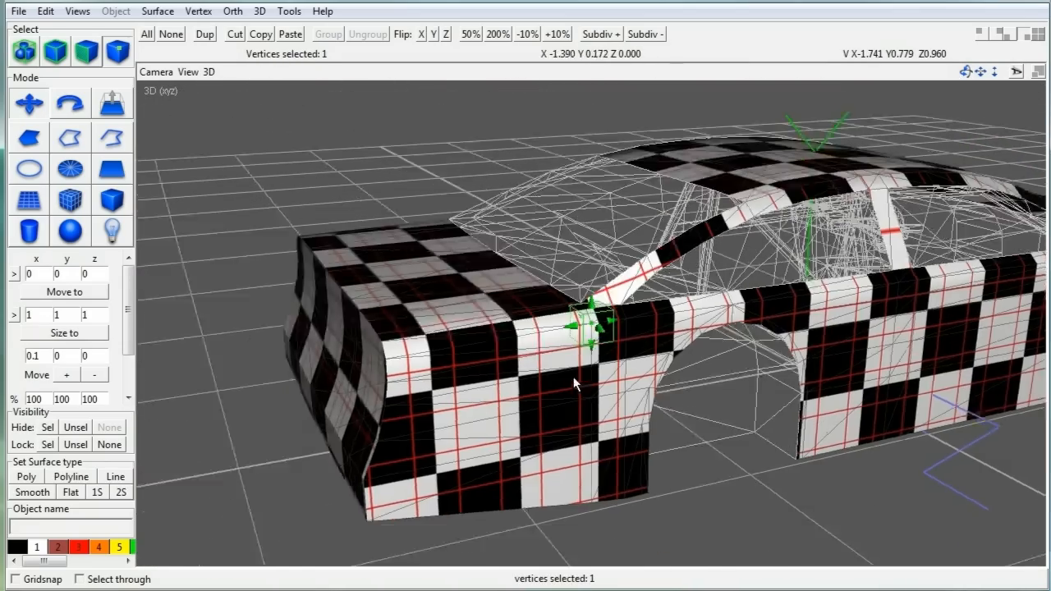
scroll(573, 378, up, 3)
scroll(830, 178, down, 4)
right_drag(831, 178, 683, 278)
drag(683, 278, 721, 307)
scroll(791, 288, up, 3)
key(f)
drag(965, 72, 794, 71)
scroll(884, 180, down, 4)
click(884, 180)
key(ctrl+a)
key(f)
click(59, 57)
click(240, 96)
key(ctrl+a)
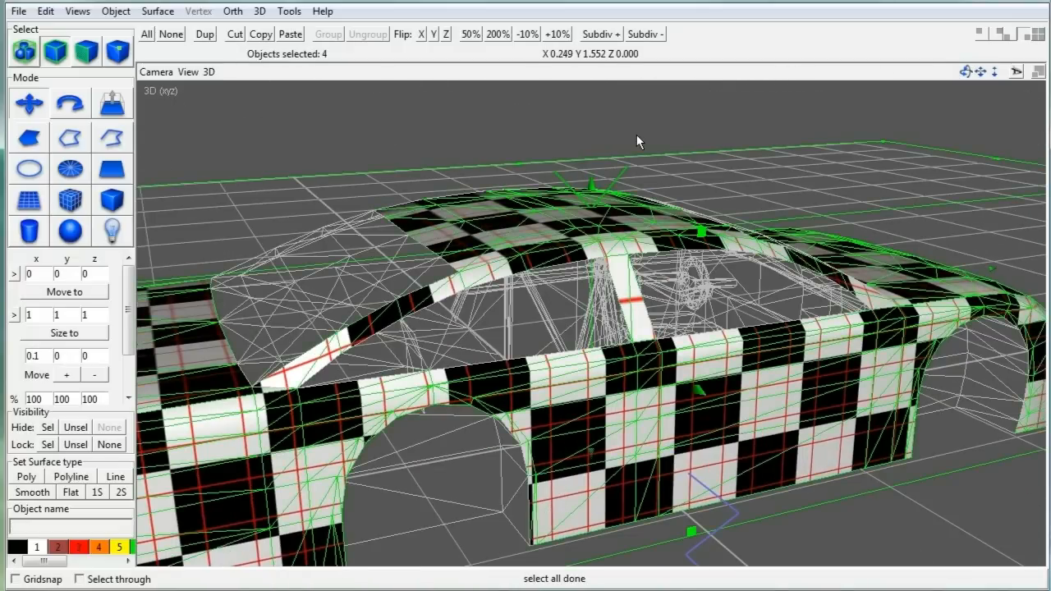
key(f)
click(692, 102)
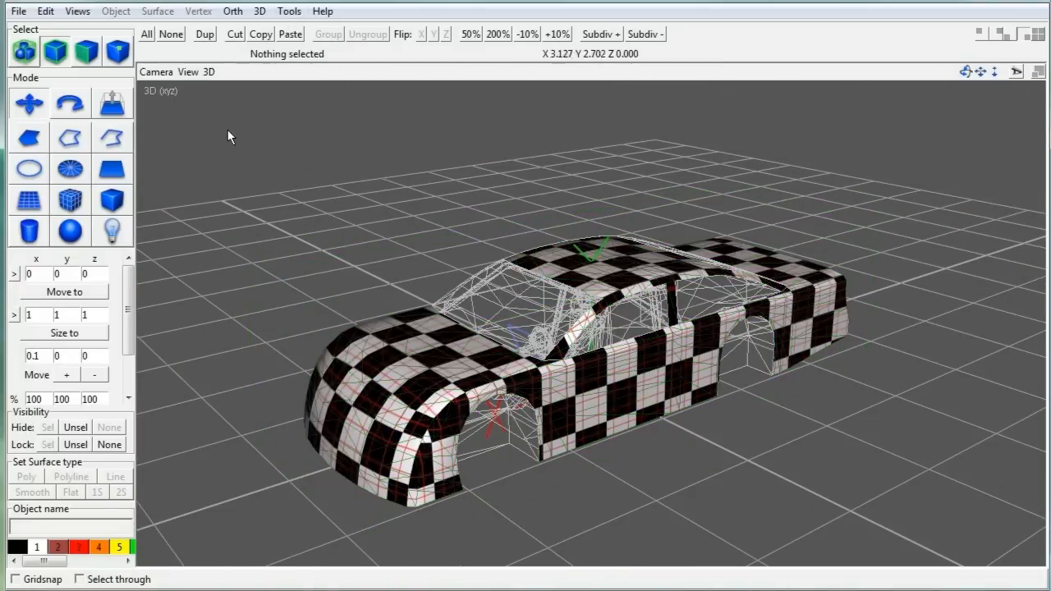
Step: Unhide and unlock the rollbar from the Hierarchy, then spin the 3D view around the car
click(287, 11)
click(308, 66)
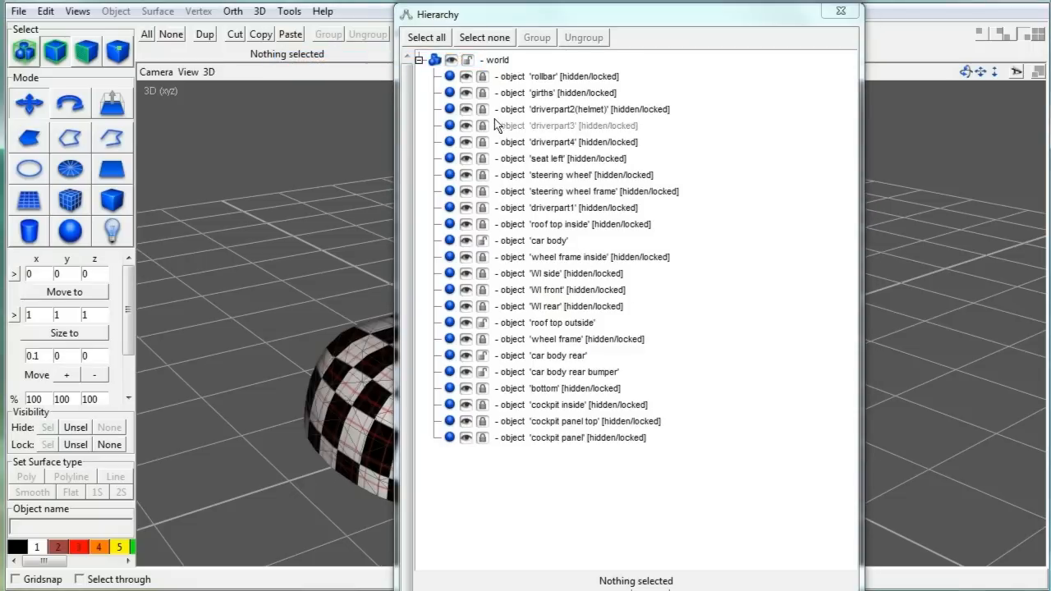
click(482, 76)
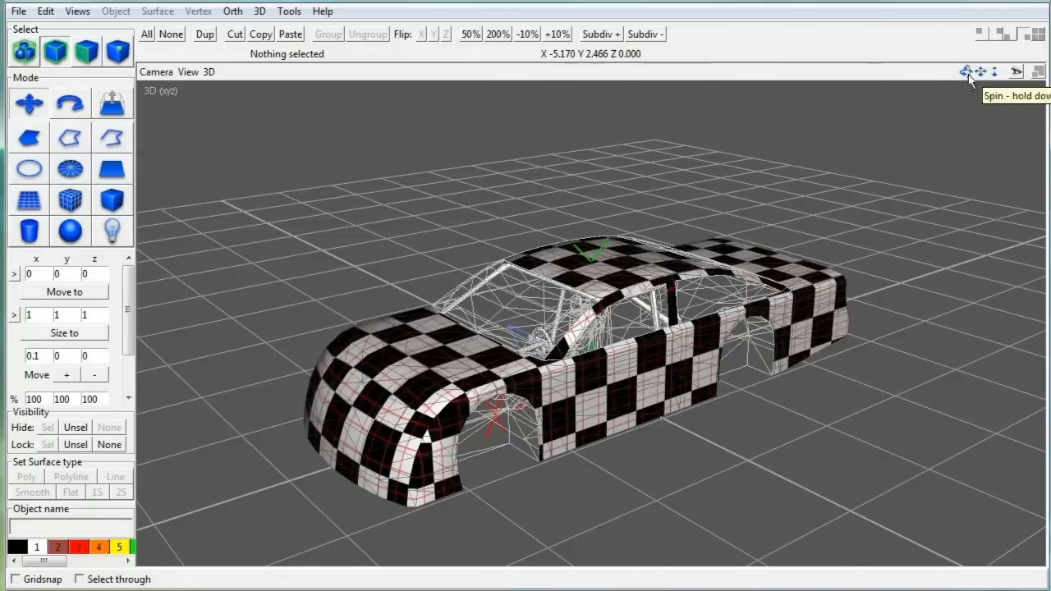
drag(980, 78, 812, 89)
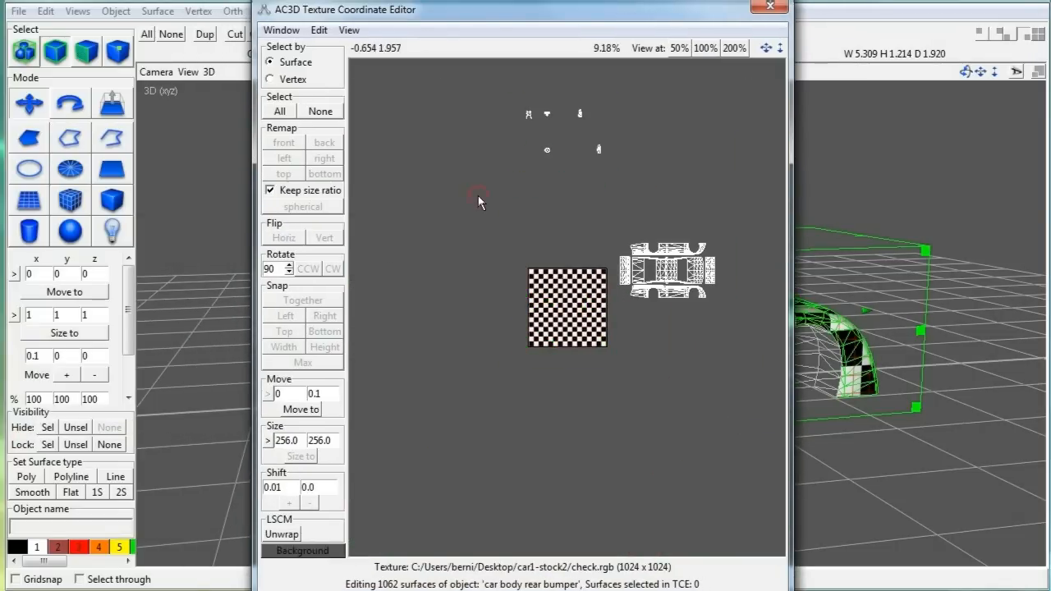
Step: Unhide and unlock Wl side, then shift its UV mapping down in the texture editor
drag(502, 14, 43, 0)
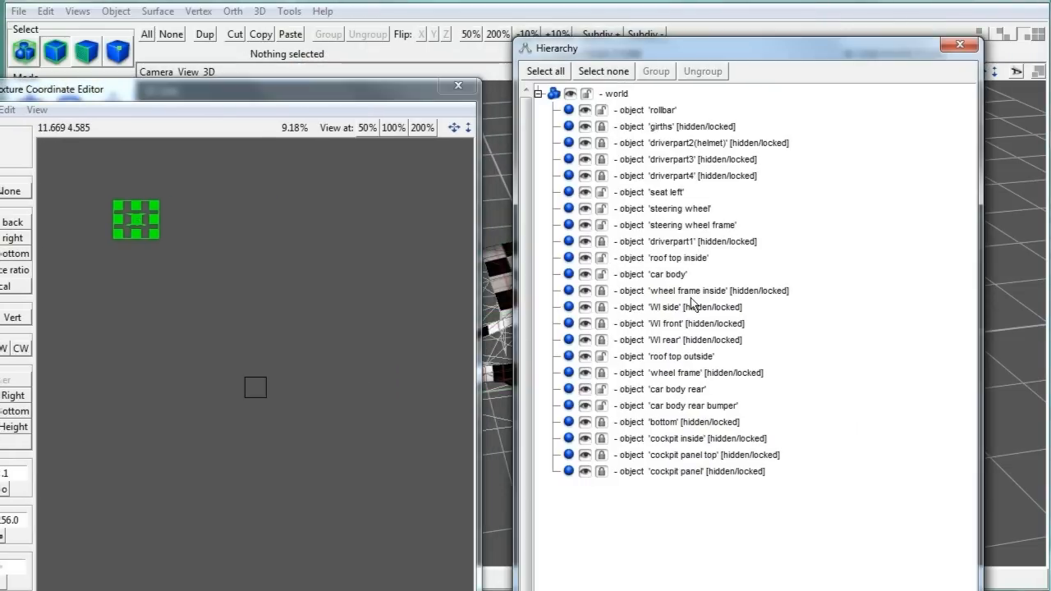
click(601, 307)
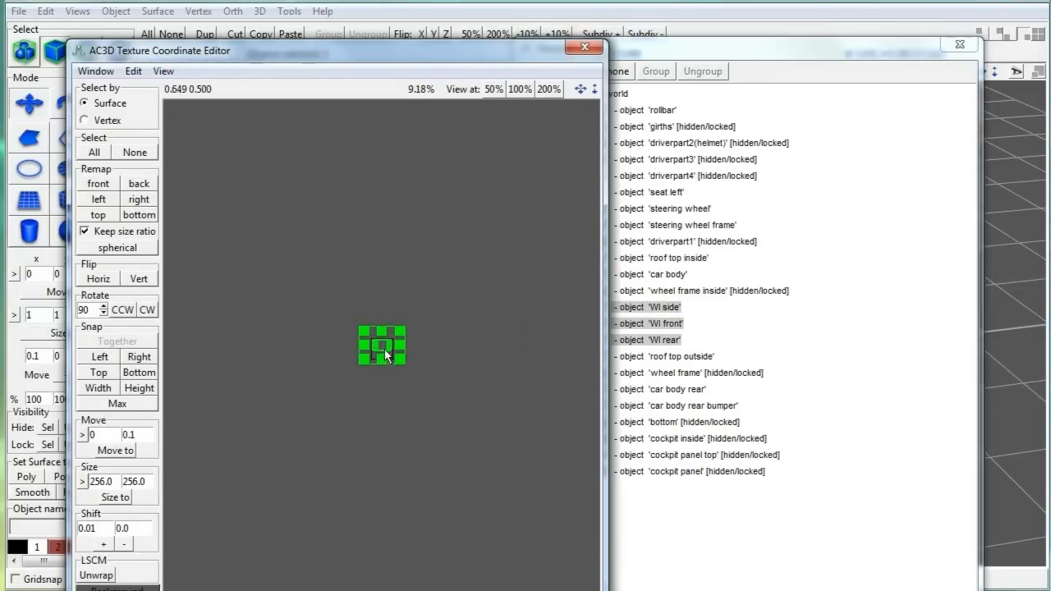
scroll(419, 337, up, 3)
drag(404, 64, 303, 112)
middle_drag(302, 306, 396, 455)
scroll(396, 455, up, 6)
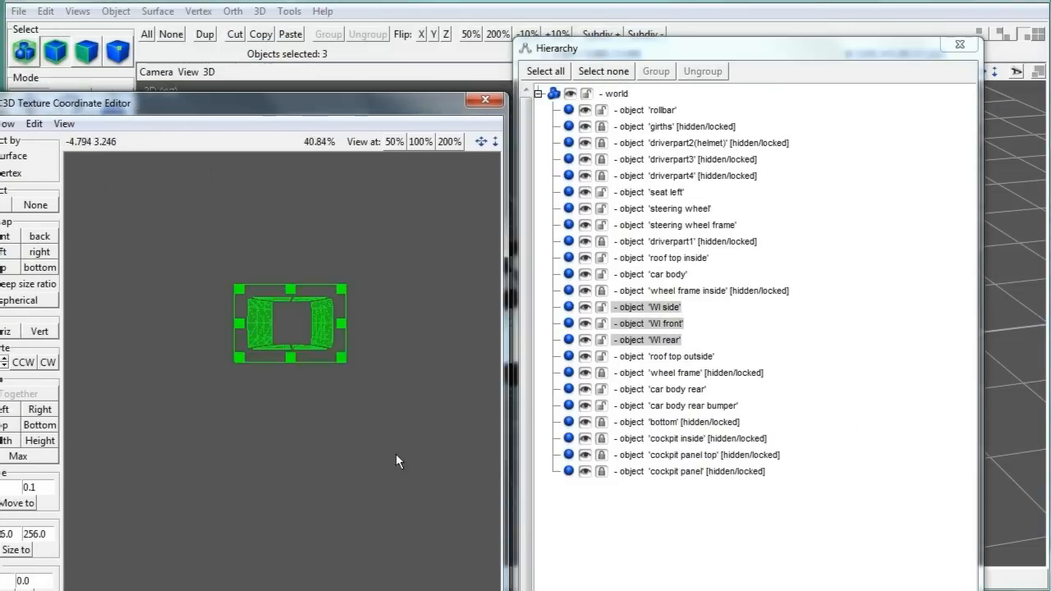
click(658, 308)
drag(298, 261, 275, 415)
shift+click(641, 340)
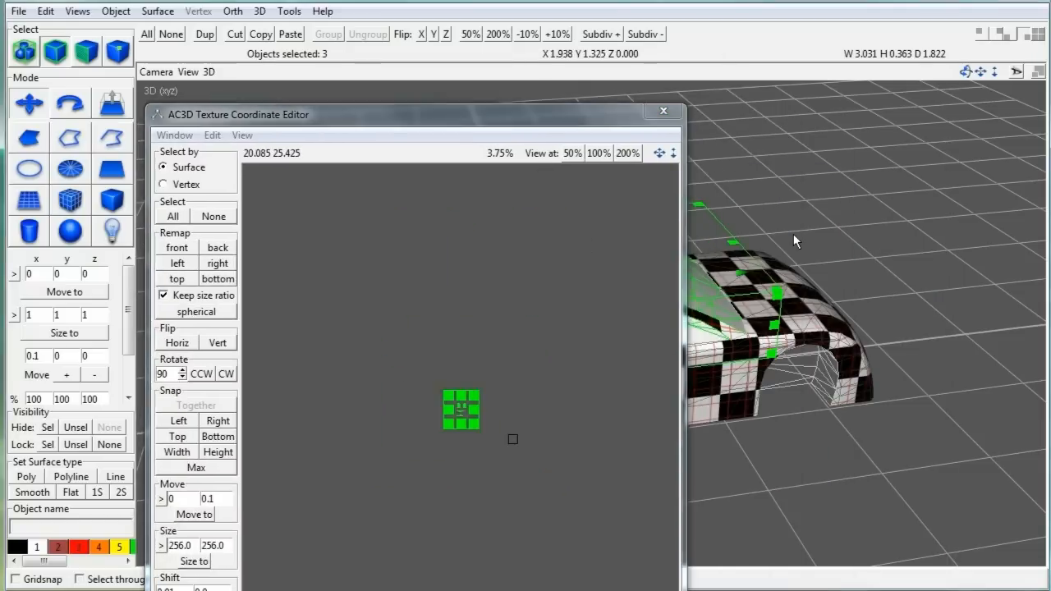
Step: Apply the check.rgb checker texture to the three wheel frame pieces
click(147, 33)
click(116, 11)
mouse_move(132, 29)
click(386, 161)
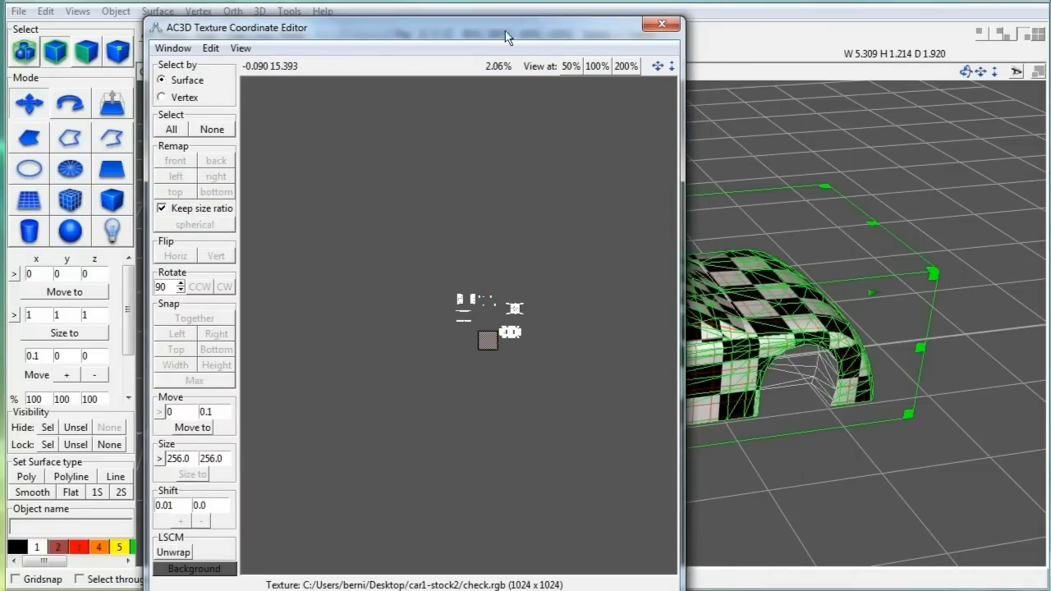
drag(485, 27, 262, 57)
Step: Select the cockpit inside object and cockpit panels in the hierarchy and move their UVs down
click(289, 10)
click(385, 66)
click(675, 440)
shift+click(675, 472)
drag(86, 59, 240, 57)
scroll(438, 384, up, 5)
middle_drag(509, 411, 412, 302)
click(492, 369)
drag(419, 299, 400, 357)
Step: Remap the cockpit panel top UVs tall and wide, then move them down
shift+click(682, 456)
shift+click(674, 440)
shift+click(661, 452)
click(108, 190)
click(108, 209)
drag(422, 312, 415, 394)
click(959, 46)
Step: With all car objects selected, move the panel and bottom strip UVs up
key(ctrl+a)
drag(365, 335, 435, 373)
drag(414, 355, 417, 324)
drag(327, 375, 439, 408)
drag(413, 393, 416, 341)
click(503, 353)
scroll(503, 353, up, 3)
middle_drag(503, 353, 481, 411)
scroll(482, 411, up, 1)
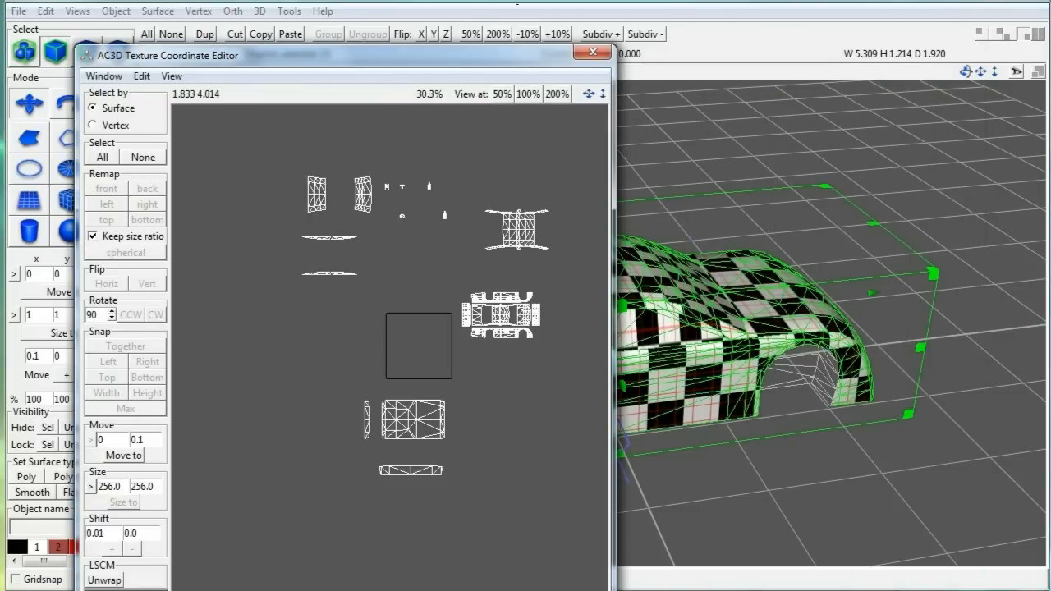
Step: Enlarge the texture editor, marquee the car body UV islands and drag them into the 0–1 square
drag(471, 54, 470, 7)
drag(607, 583, 665, 586)
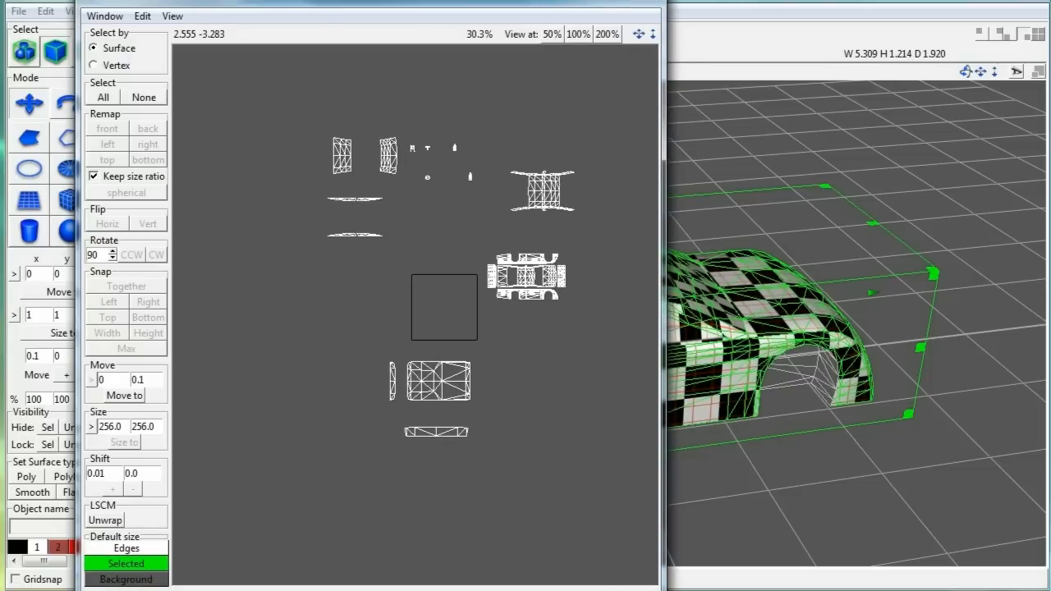
scroll(551, 498, up, 2)
middle_drag(553, 499, 427, 530)
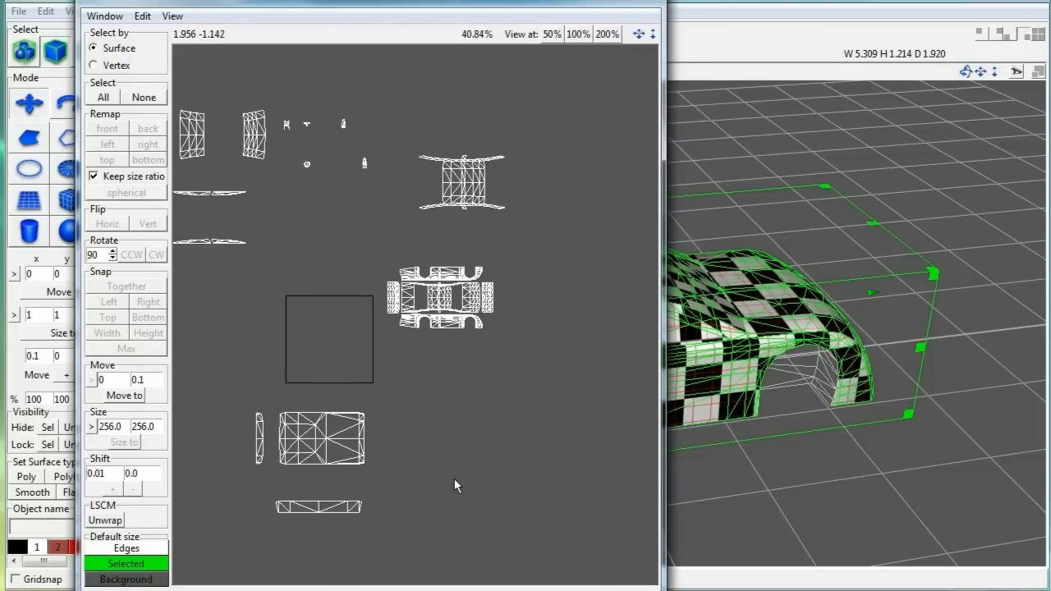
scroll(451, 472, up, 2)
drag(331, 217, 545, 344)
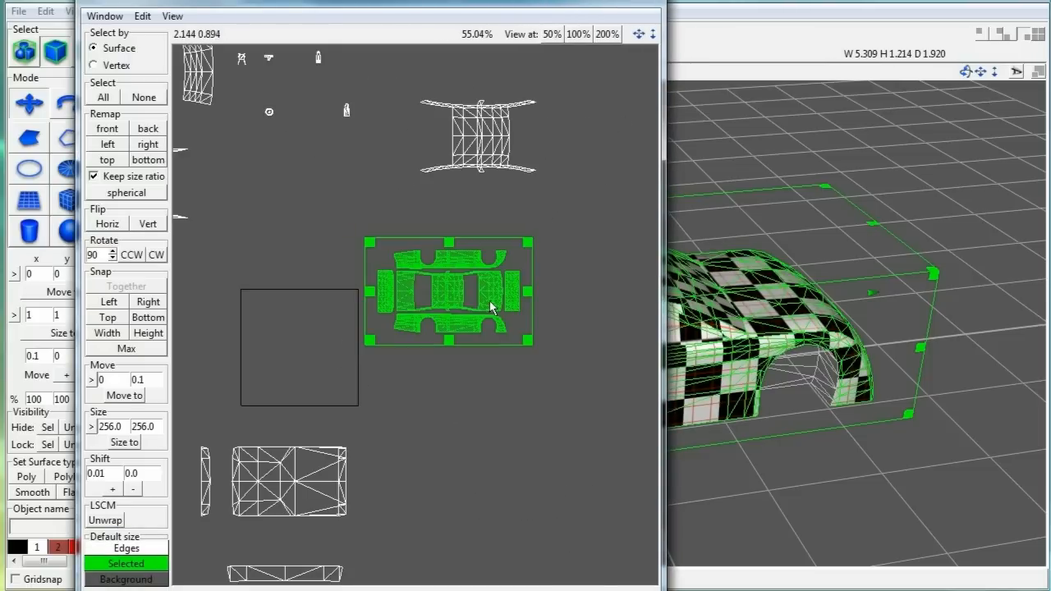
drag(415, 323, 251, 380)
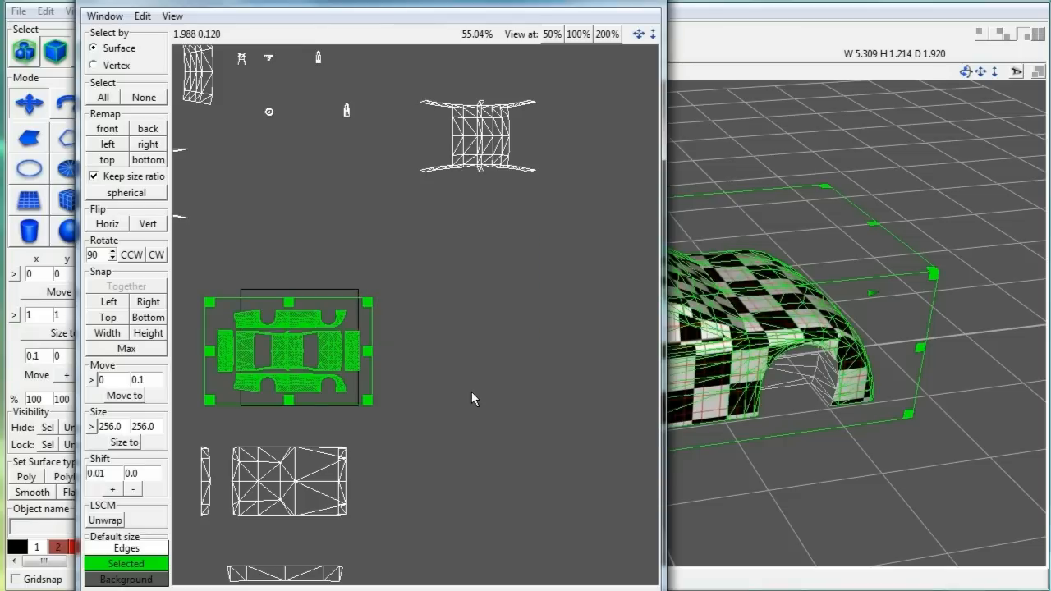
scroll(473, 392, up, 2)
scroll(471, 391, down, 2)
drag(384, 10, 365, 151)
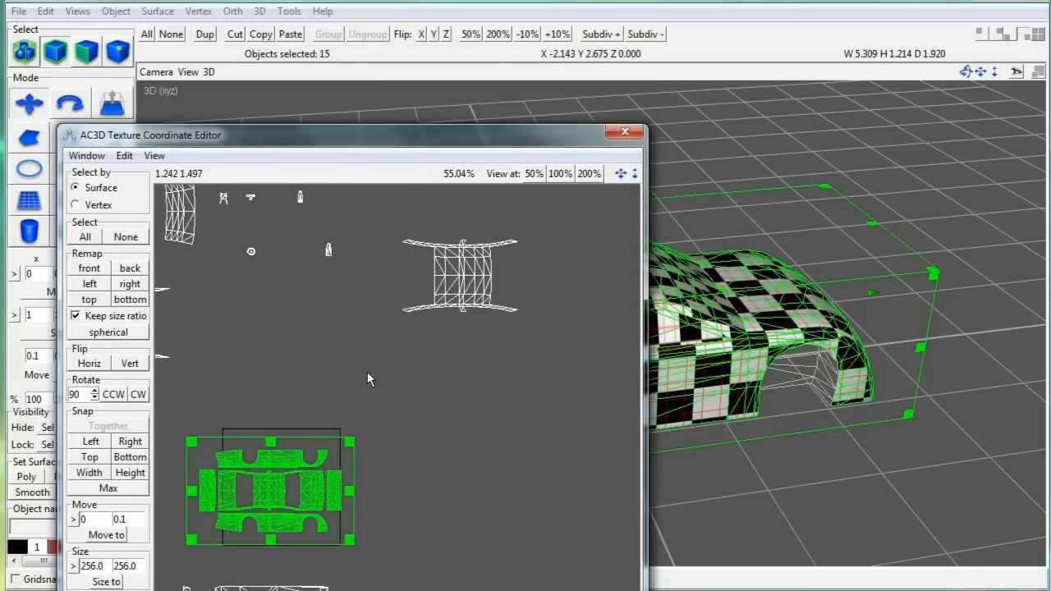
Step: Preview the check.rgb checker texture on the car, then remove it again
click(115, 11)
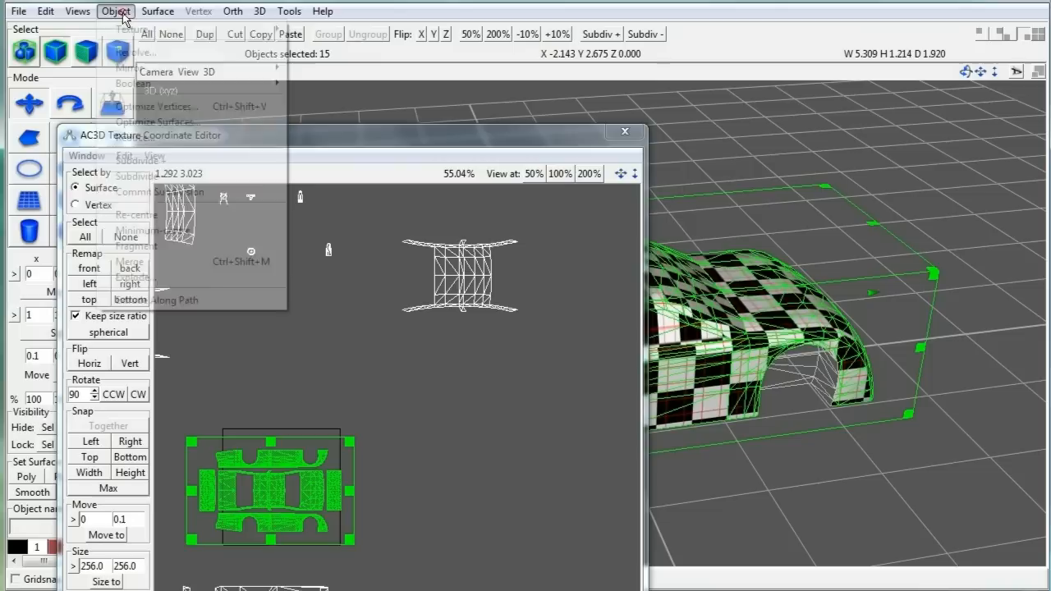
mouse_move(144, 30)
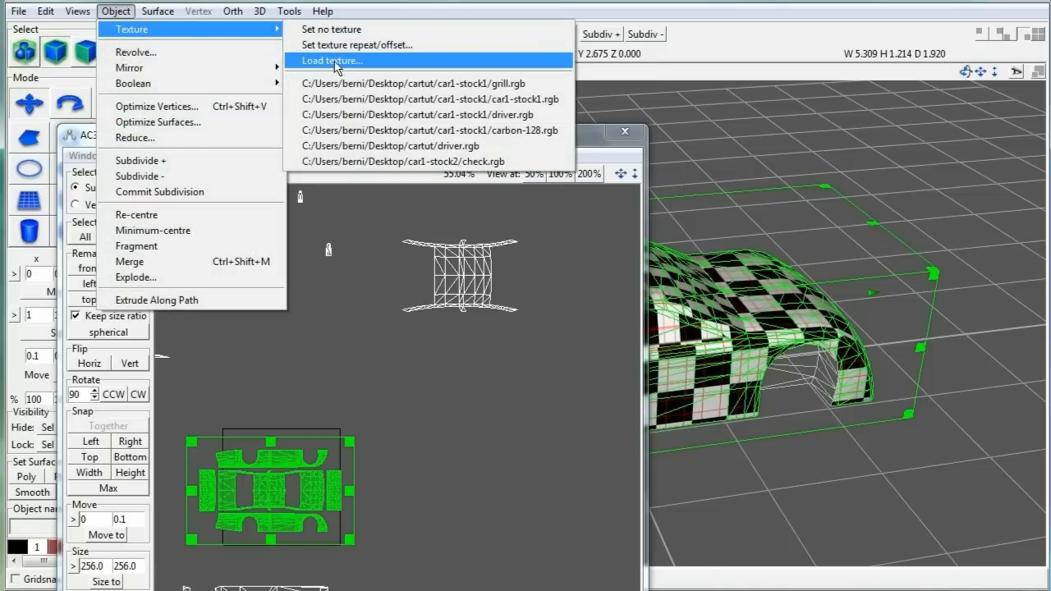
click(375, 163)
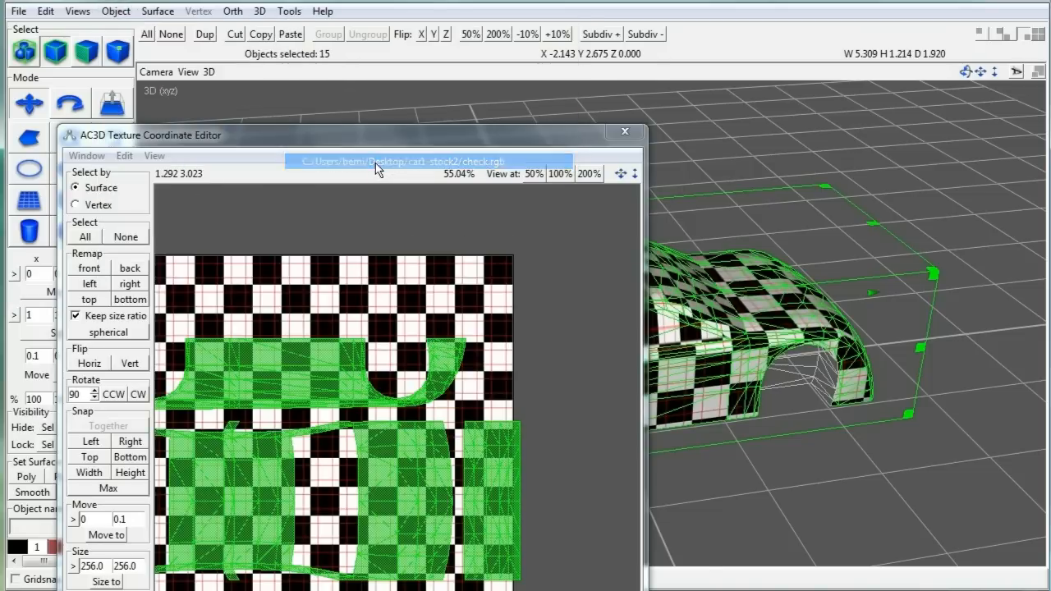
mouse_move(381, 133)
mouse_down()
mouse_move(430, 38)
mouse_move(391, 42)
mouse_move(383, 138)
mouse_up()
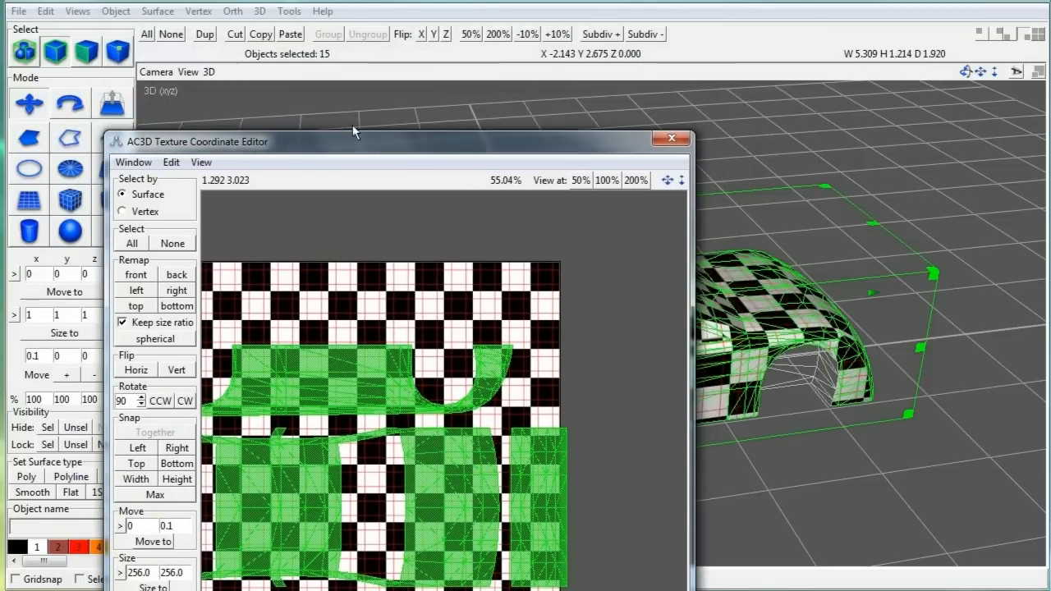
click(115, 12)
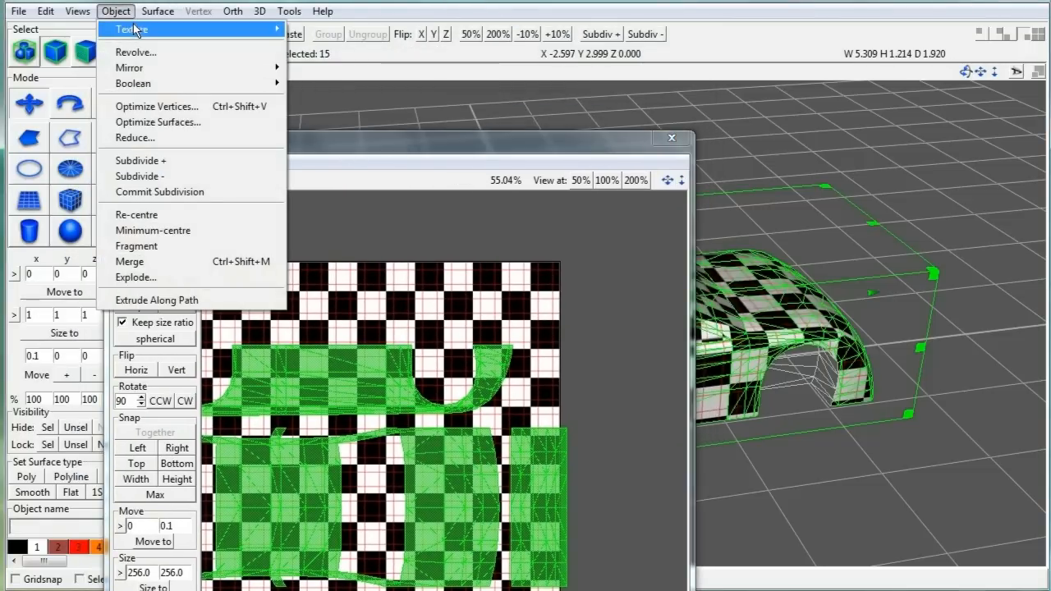
mouse_move(138, 29)
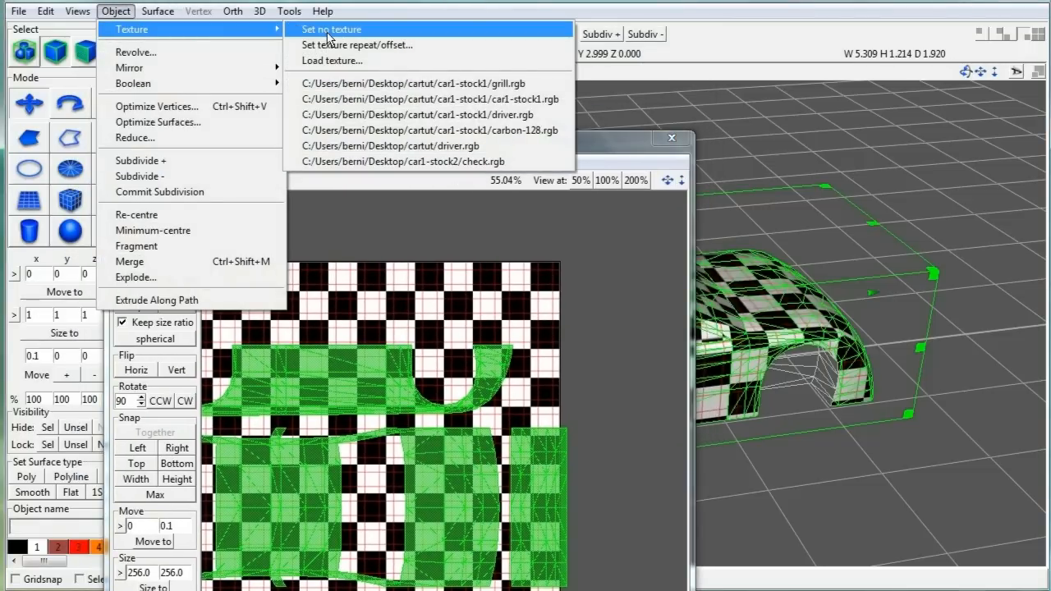
click(326, 33)
Step: Select the whole car body UV layout and scale it down to fit the texture square
scroll(331, 365, down, 2)
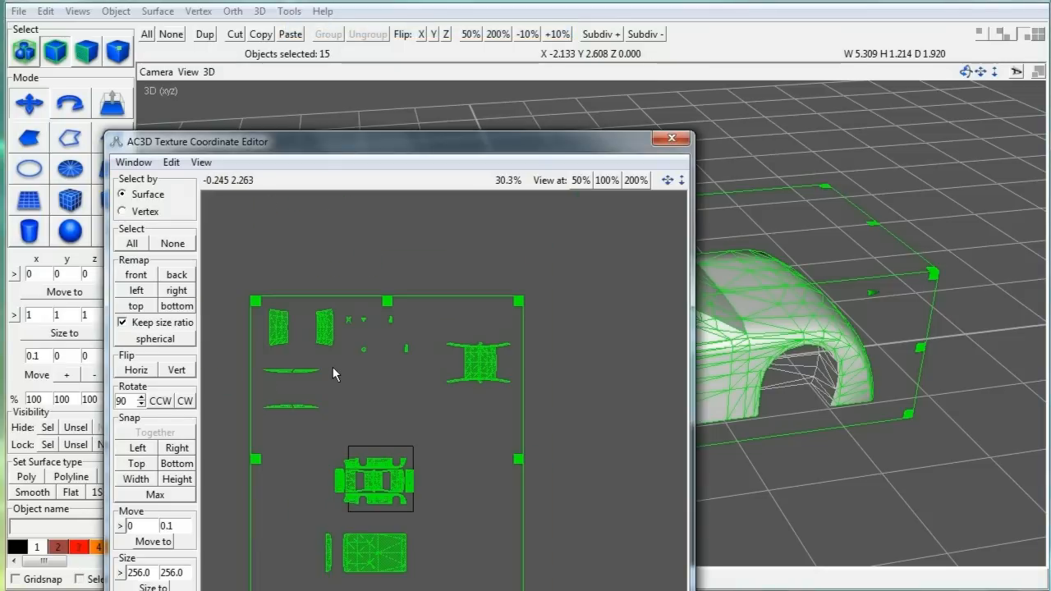
drag(309, 143, 321, 37)
click(517, 378)
scroll(514, 380, up, 3)
middle_drag(465, 400, 592, 330)
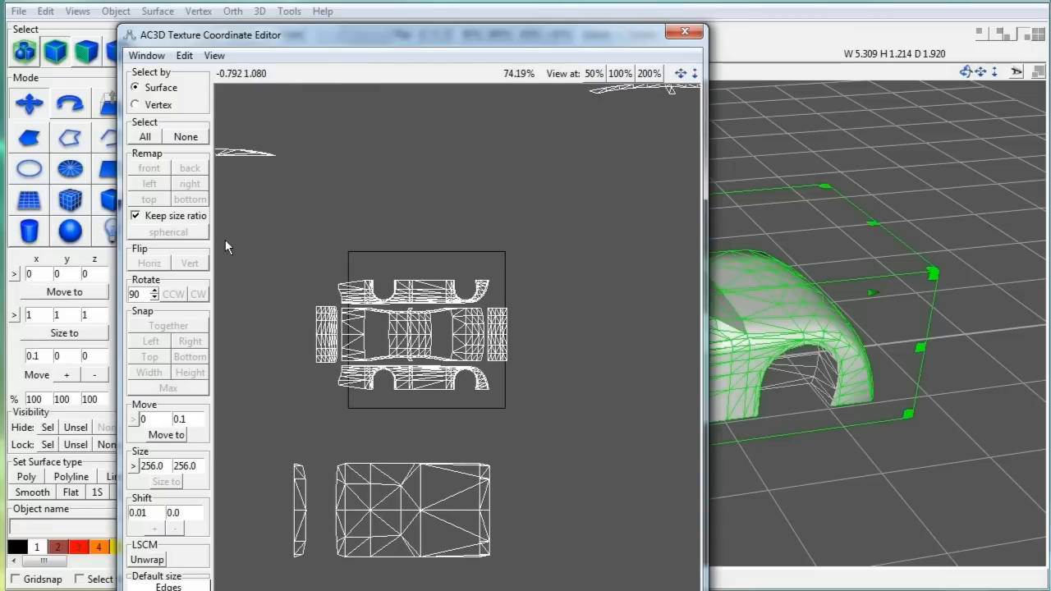
drag(307, 267, 505, 410)
scroll(526, 402, up, 3)
middle_drag(526, 402, 582, 370)
drag(620, 449, 629, 454)
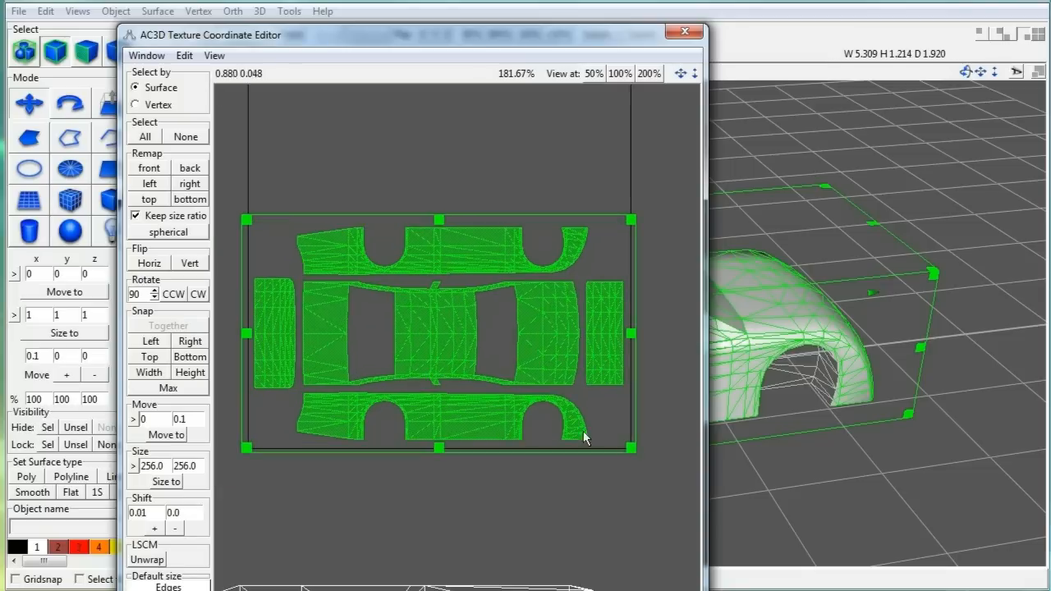
Step: Move the five small UV pieces down into the square's bottom right and bottom left
click(448, 330)
scroll(430, 425, down, 5)
drag(402, 105, 501, 190)
drag(450, 138, 455, 281)
scroll(492, 246, up, 6)
drag(540, 140, 592, 210)
drag(572, 182, 578, 410)
scroll(566, 377, down, 3)
drag(466, 166, 499, 207)
drag(482, 186, 380, 380)
scroll(385, 377, up, 3)
scroll(410, 328, down, 3)
Step: Move the wheel piece and the T-shaped piece into the layout
drag(403, 245, 432, 276)
drag(417, 260, 428, 384)
drag(402, 173, 432, 202)
drag(416, 188, 494, 385)
scroll(494, 385, up, 6)
drag(587, 474, 587, 479)
click(558, 506)
scroll(515, 474, down, 6)
scroll(441, 409, up, 1)
drag(321, 406, 371, 507)
scroll(333, 556, up, 1)
Step: Move the bottom UV strip up beneath the main body piece
middle_drag(333, 555, 389, 433)
scroll(389, 434, up, 2)
scroll(336, 402, up, 2)
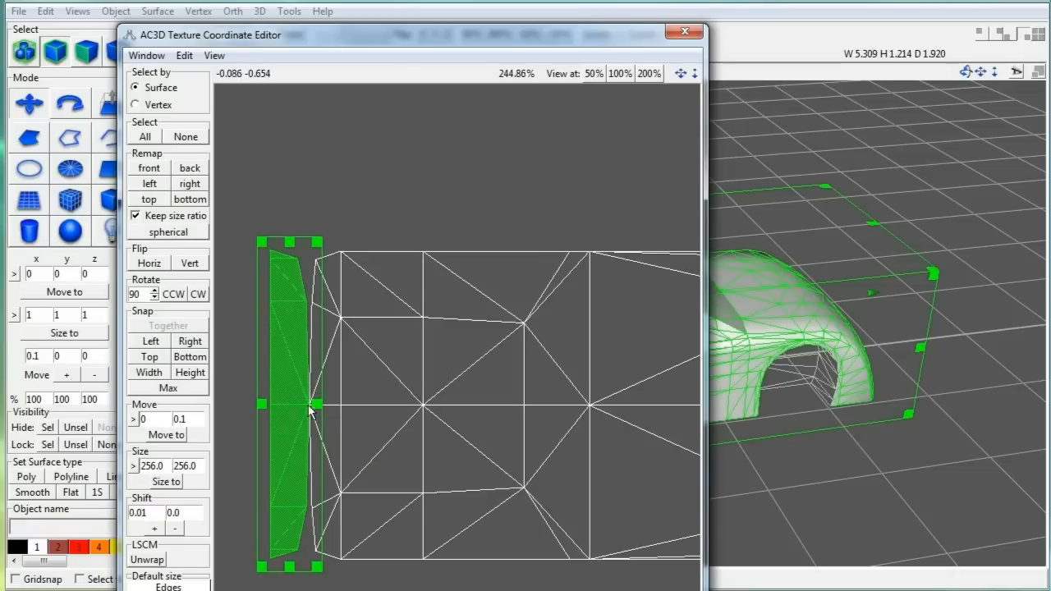
scroll(274, 301, up, 2)
scroll(272, 298, up, 4)
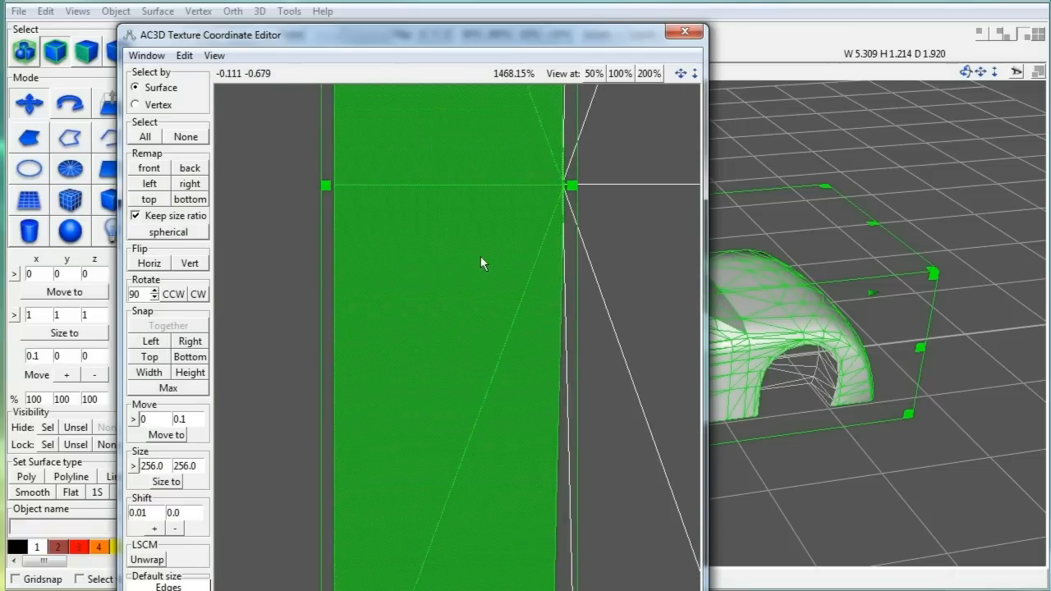
scroll(485, 281, down, 9)
drag(422, 470, 688, 543)
drag(589, 505, 588, 441)
click(550, 484)
scroll(516, 435, down, 4)
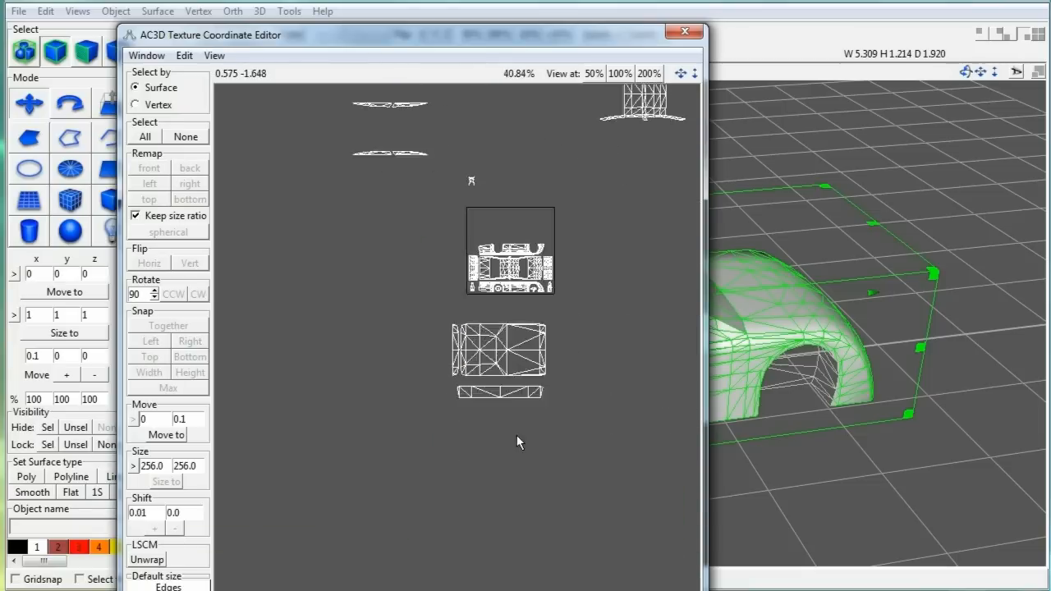
scroll(389, 242, up, 2)
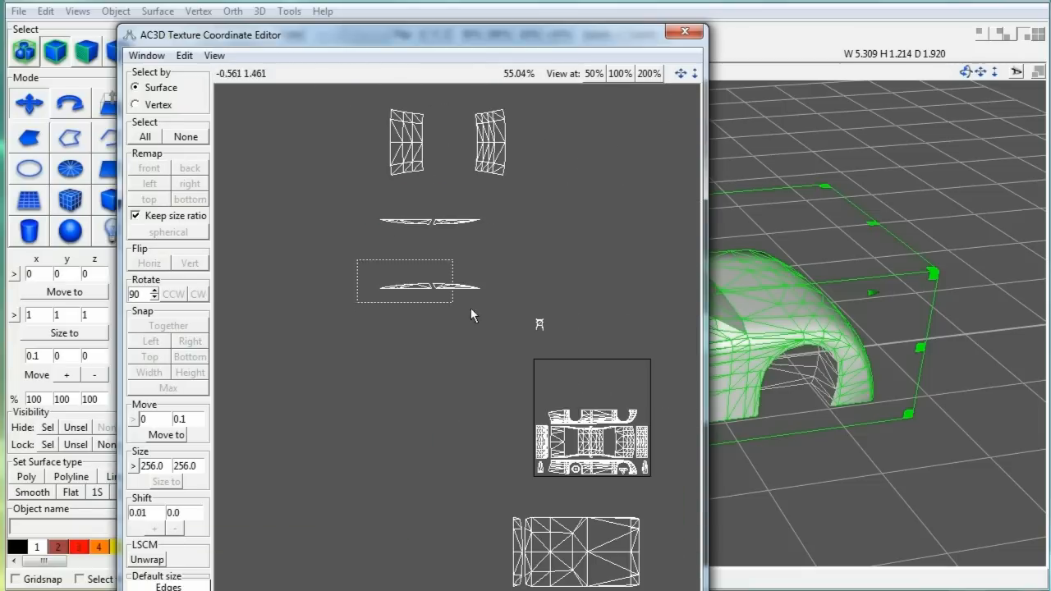
Step: Remap the two thin window strips into window arches left of the texture square
drag(470, 308, 497, 313)
click(149, 168)
click(150, 185)
drag(591, 468, 441, 285)
drag(507, 245, 349, 199)
click(151, 185)
drag(591, 467, 438, 262)
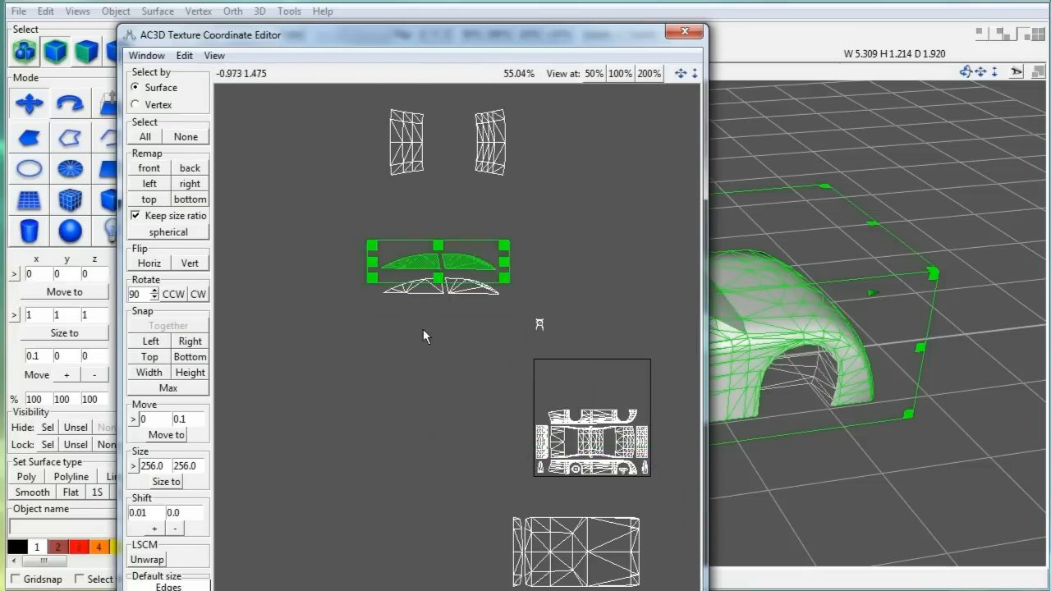
Step: Preview the check texture on the car, then remove it
click(116, 11)
mouse_move(164, 25)
click(394, 161)
click(115, 10)
mouse_move(133, 33)
click(316, 45)
Step: Flip the upper window strip vertically
click(289, 249)
middle_drag(289, 248, 188, 217)
drag(366, 300, 262, 269)
click(160, 293)
click(286, 323)
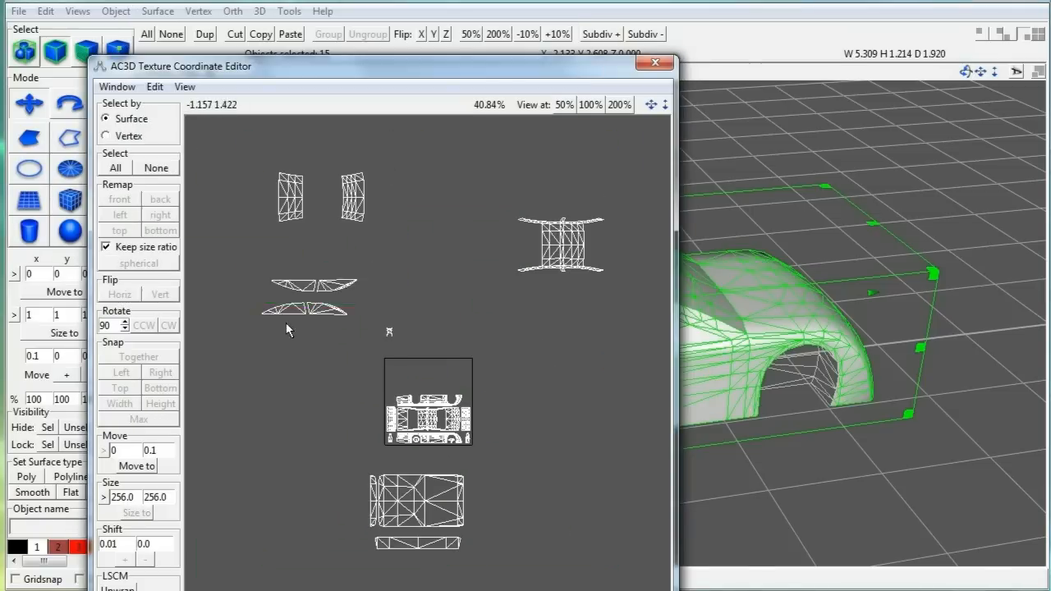
scroll(285, 330, up, 1)
middle_drag(285, 330, 408, 374)
drag(320, 271, 463, 312)
Step: Reproject the upper window strip from the side, move it into the square and enlarge it
scroll(351, 305, up, 4)
middle_drag(323, 181, 469, 287)
scroll(470, 262, up, 3)
middle_drag(418, 185, 432, 337)
scroll(418, 189, up, 2)
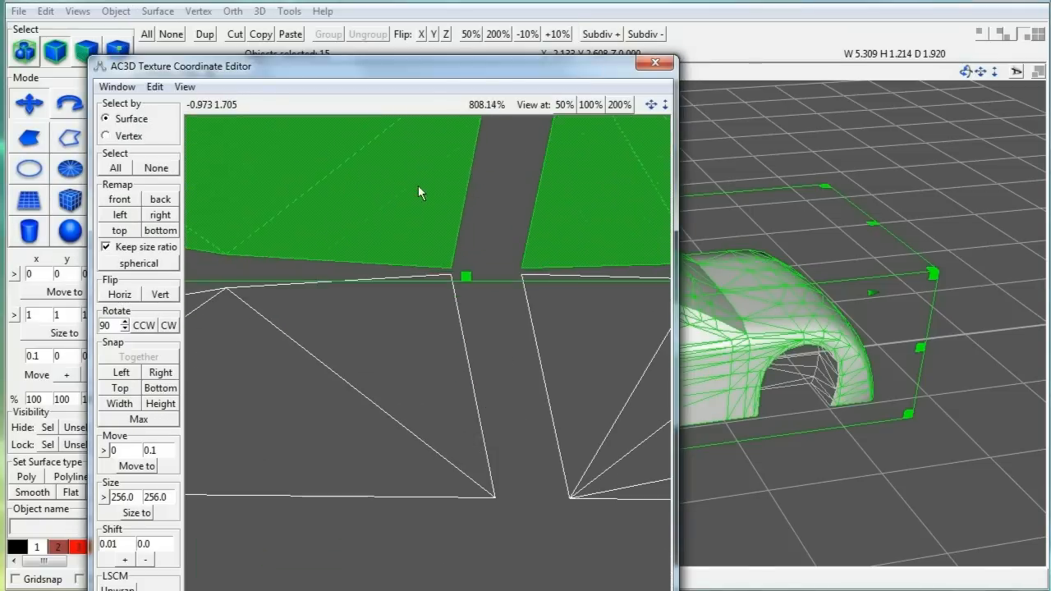
scroll(418, 193, down, 2)
scroll(477, 454, down, 7)
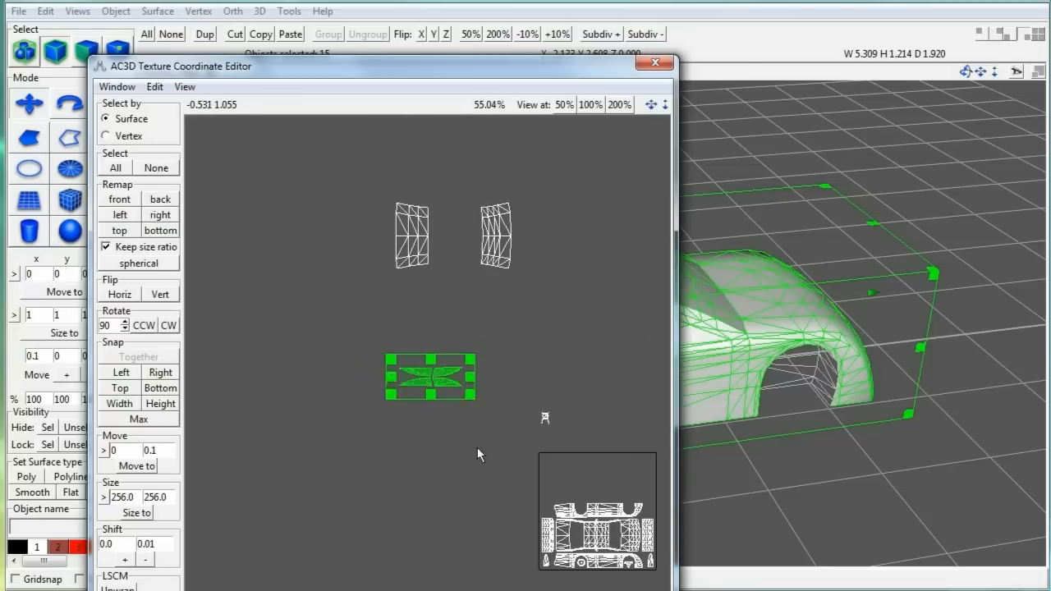
click(124, 216)
scroll(538, 337, up, 4)
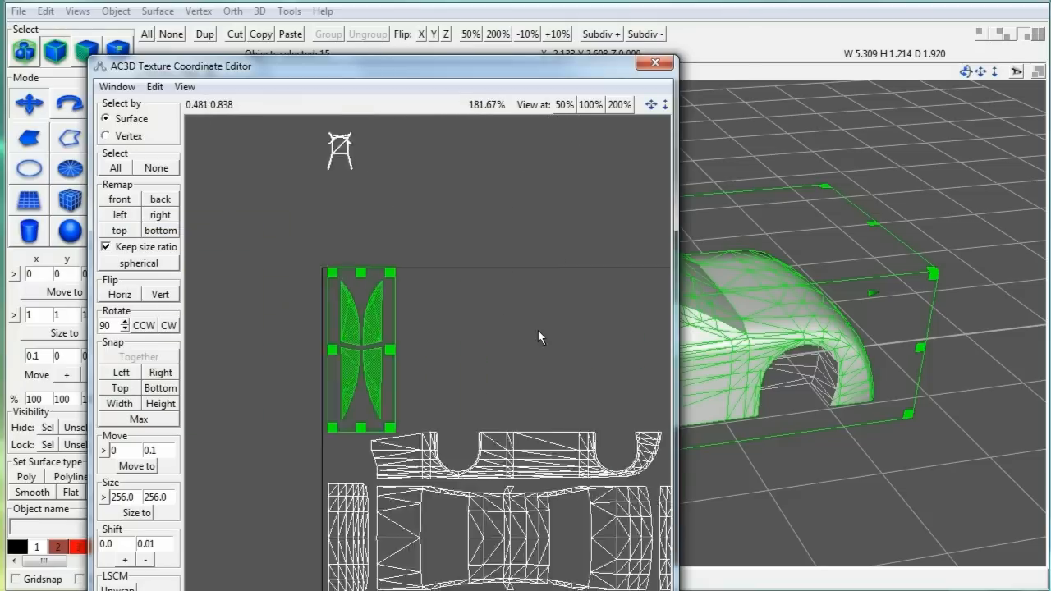
scroll(537, 332, up, 1)
middle_drag(538, 332, 621, 335)
drag(434, 308, 419, 304)
Step: Place the two window pieces beside the square, shifting the right piece by 1
drag(440, 444, 447, 455)
scroll(426, 323, down, 6)
drag(302, 162, 407, 232)
drag(381, 197, 529, 345)
scroll(600, 391, up, 2)
drag(576, 395, 653, 253)
click(122, 544)
text(1)
click(143, 560)
click(143, 561)
Step: Move both window pieces into the texture square and resize them to fit
drag(461, 247, 561, 348)
drag(529, 311, 464, 365)
click(573, 306)
scroll(573, 306, up, 2)
drag(439, 289, 564, 416)
drag(536, 364, 533, 365)
click(530, 285)
scroll(530, 285, down, 4)
Step: Shrink the next two UV pieces and move them into the square
drag(530, 283, 649, 207)
drag(541, 282, 495, 329)
drag(391, 467, 522, 533)
drag(451, 503, 544, 327)
drag(450, 543, 544, 373)
scroll(548, 430, up, 4)
Step: Resize and rotate another piece, fitting it into the square's free space
drag(655, 320, 584, 306)
scroll(576, 359, up, 1)
mouse_move(634, 274)
mouse_down()
mouse_move(661, 276)
mouse_move(650, 275)
mouse_up()
drag(586, 261, 416, 291)
click(167, 325)
drag(432, 360, 428, 341)
drag(415, 298, 438, 335)
click(166, 325)
drag(397, 319, 417, 325)
Step: Shrink an outside piece into the square, and reproject another from above along the left edge
click(590, 104)
drag(475, 137, 505, 298)
drag(484, 278, 424, 311)
drag(204, 228, 273, 161)
drag(245, 195, 307, 178)
click(125, 234)
drag(433, 476, 279, 307)
drag(261, 289, 340, 210)
drag(324, 194, 247, 362)
click(328, 238)
Step: Shrink the roof piece, rotate it upright and place it at the square's top
drag(374, 152, 469, 222)
drag(463, 216, 394, 273)
drag(427, 296, 362, 314)
click(169, 325)
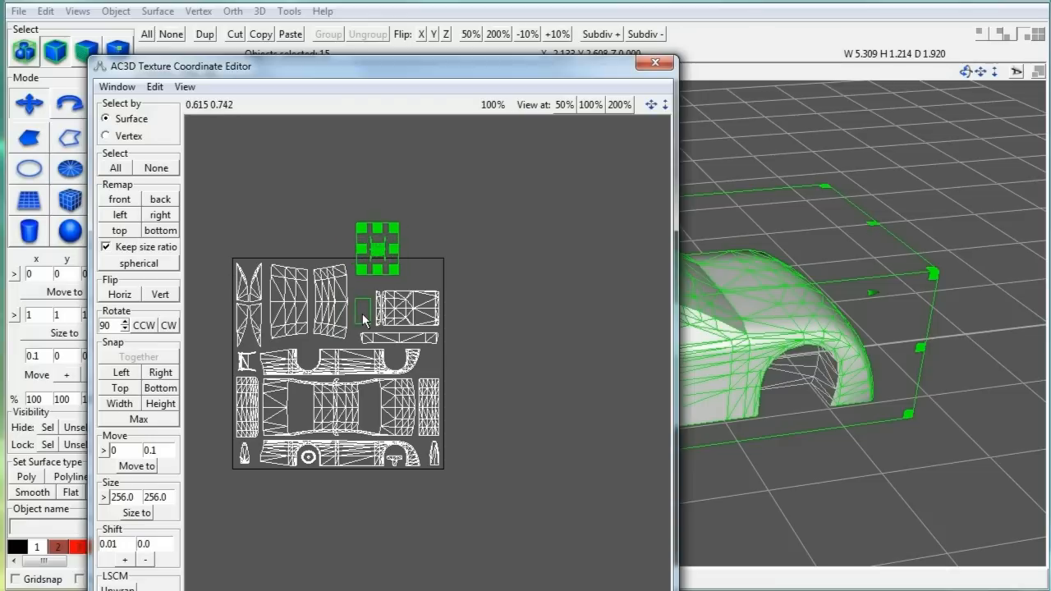
click(549, 287)
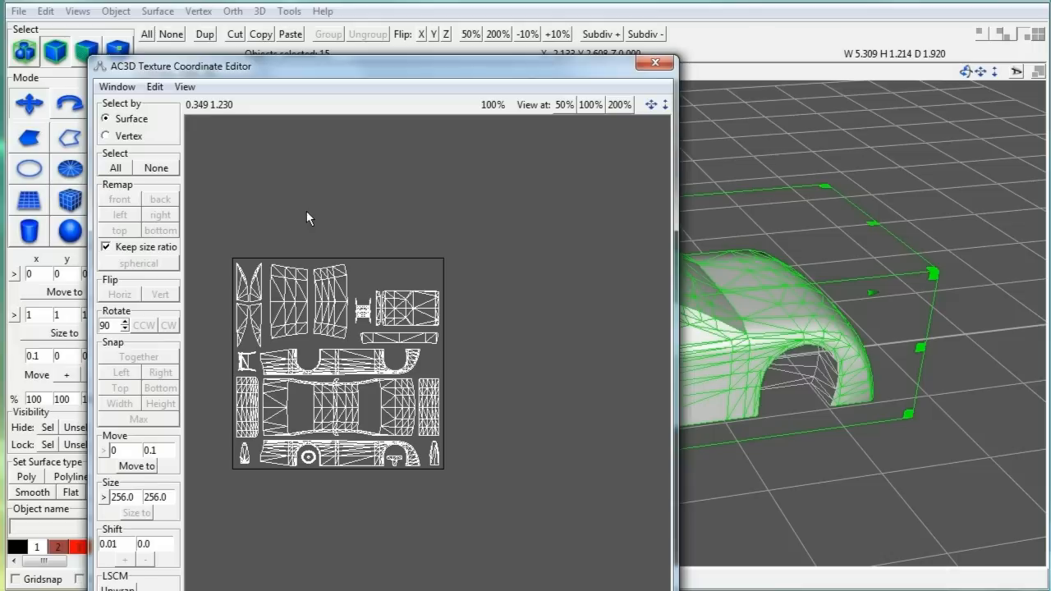
click(116, 87)
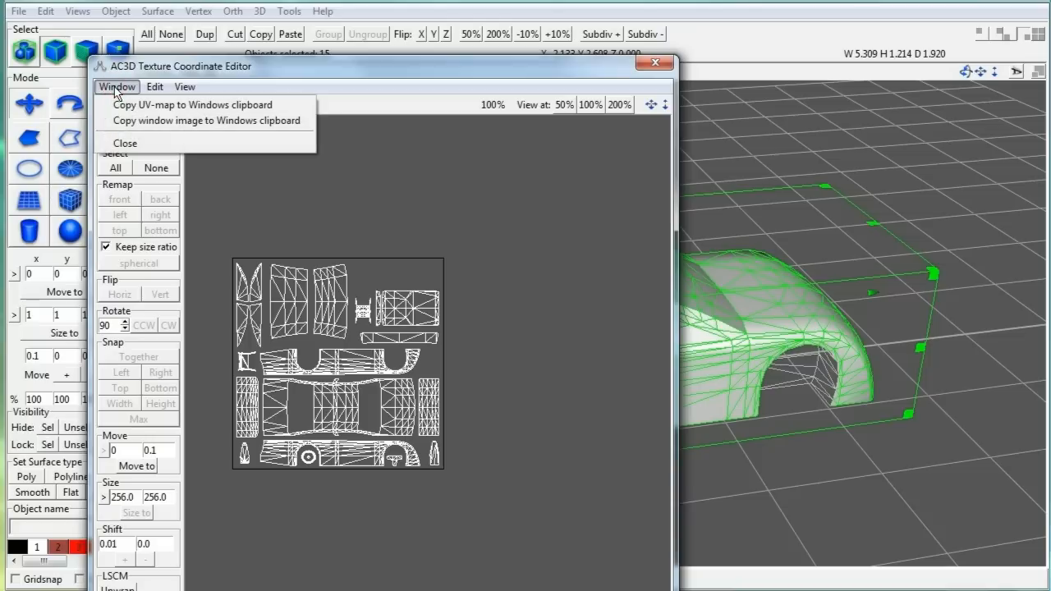
Step: Close the Texture Coordinate Editor and apply the check.rgb texture to the car body
click(125, 146)
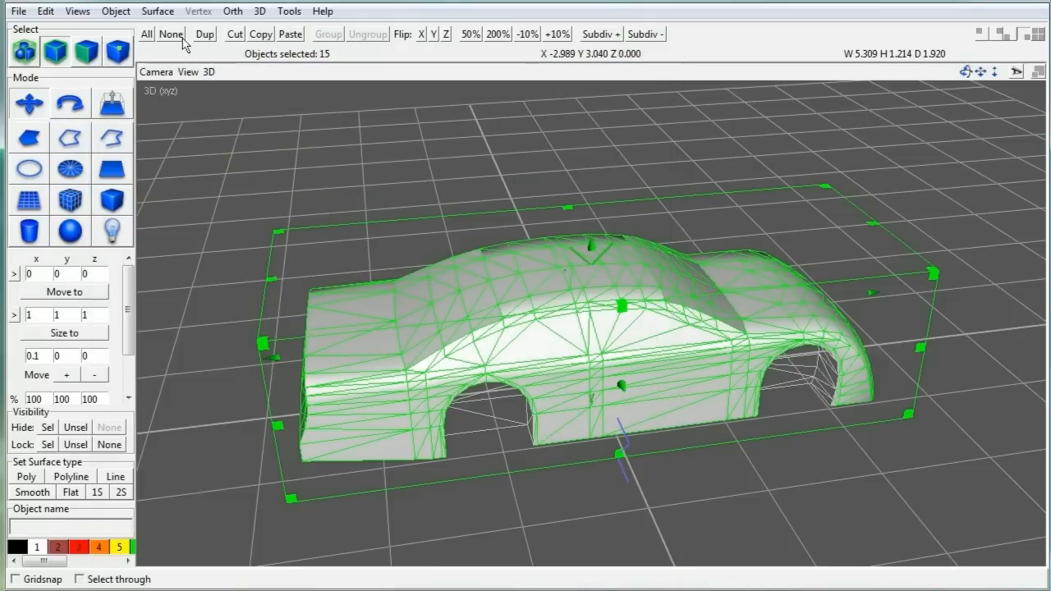
click(158, 11)
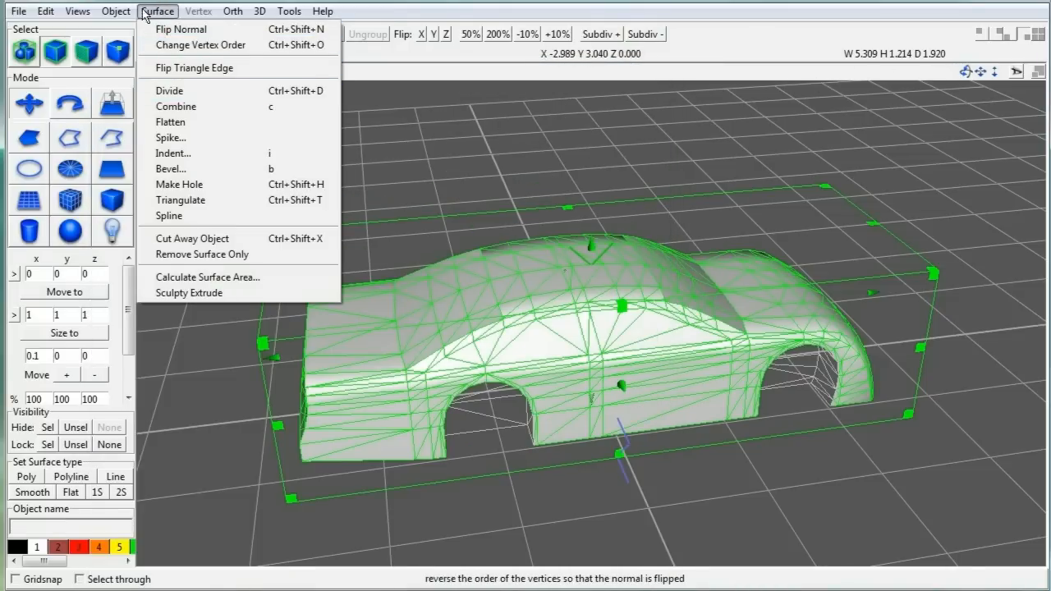
mouse_move(123, 12)
mouse_move(146, 31)
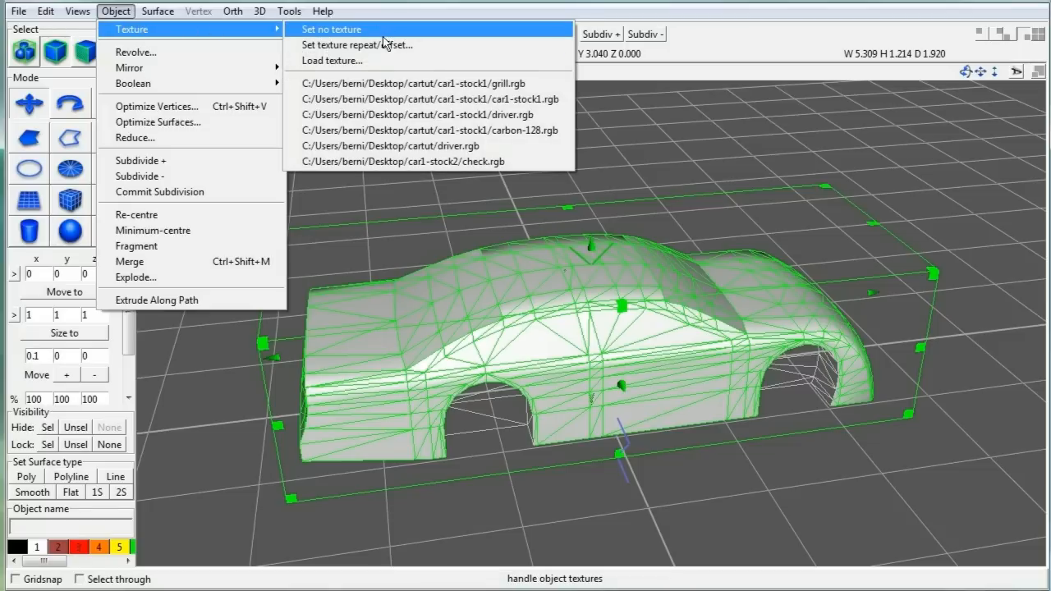
click(391, 161)
Step: Spin the car to view it from below, deselect it, and open the object hierarchy
drag(969, 78, 529, 78)
click(500, 118)
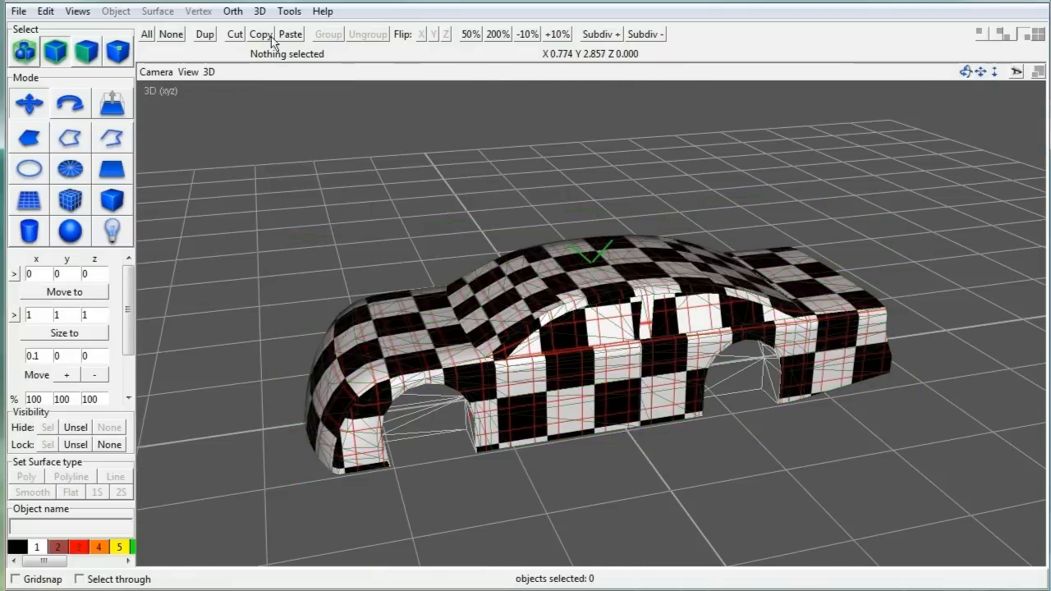
click(289, 11)
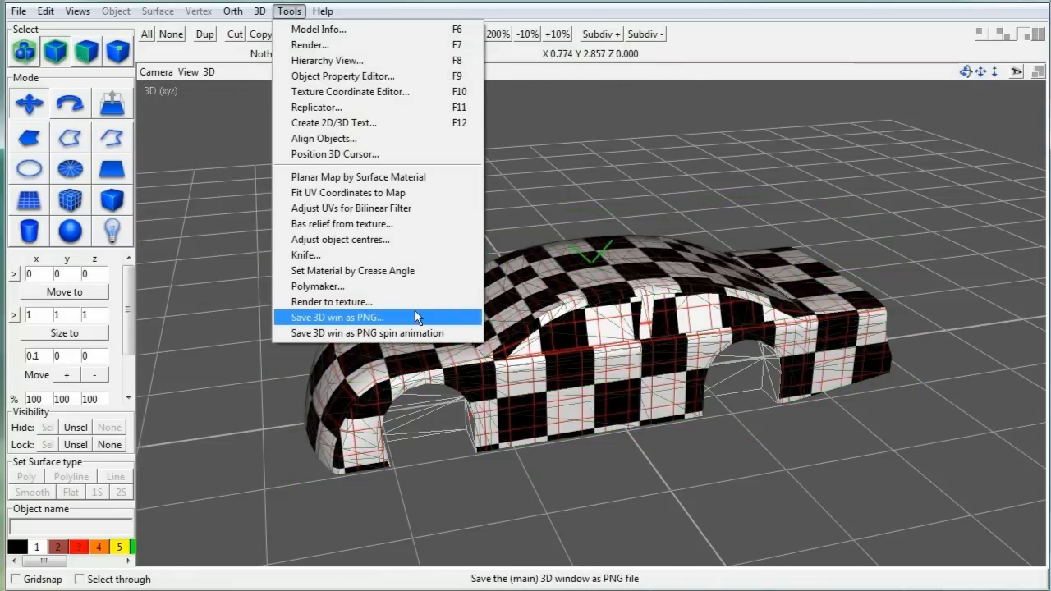
click(372, 60)
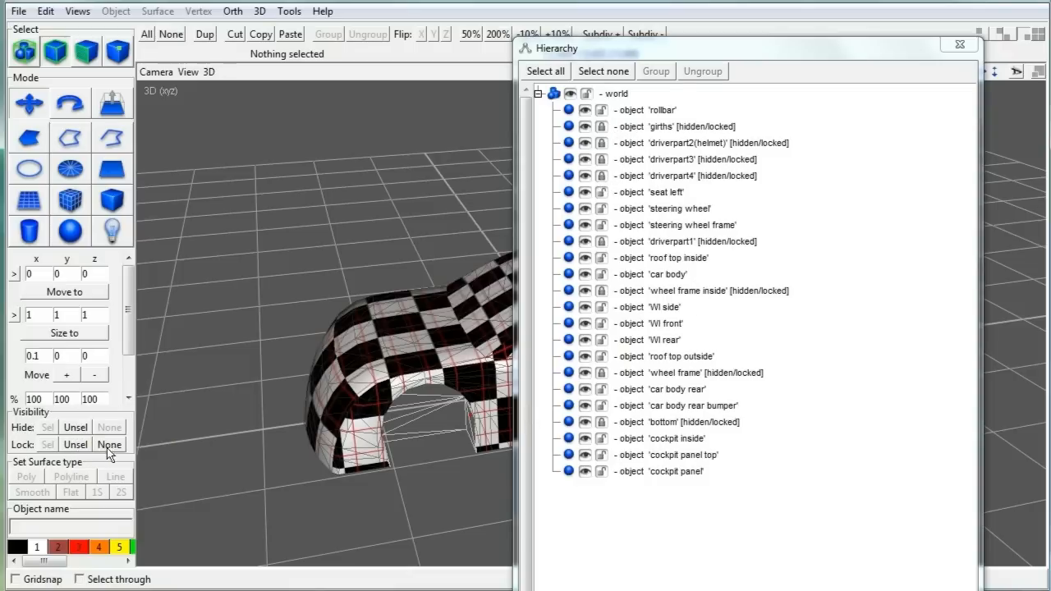
Step: Lock and hide all objects, then unlock only bottom, wheel frame and wheel frame inside
key(ctrl+a)
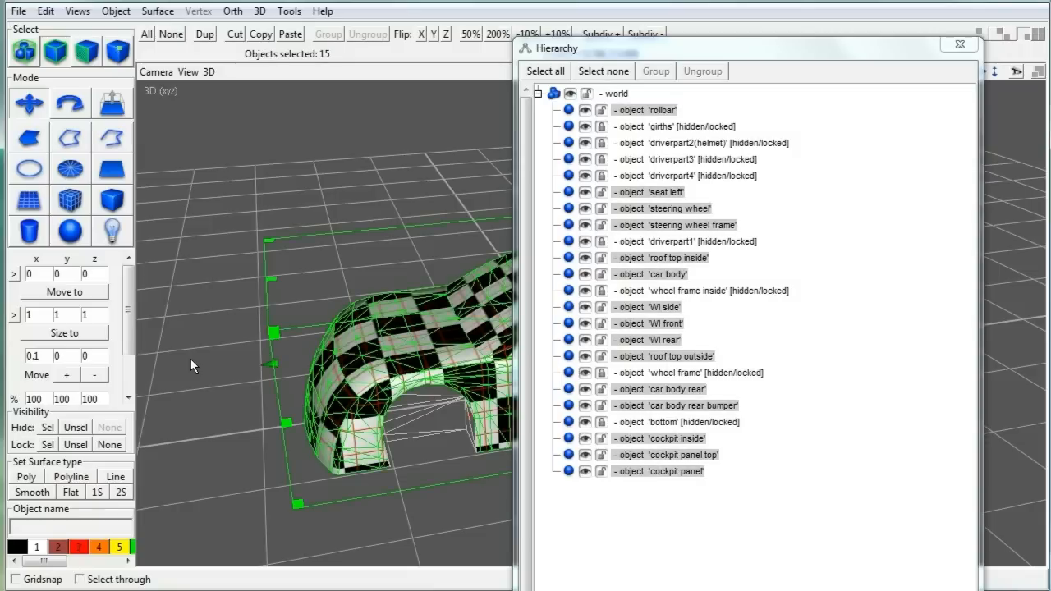
click(47, 444)
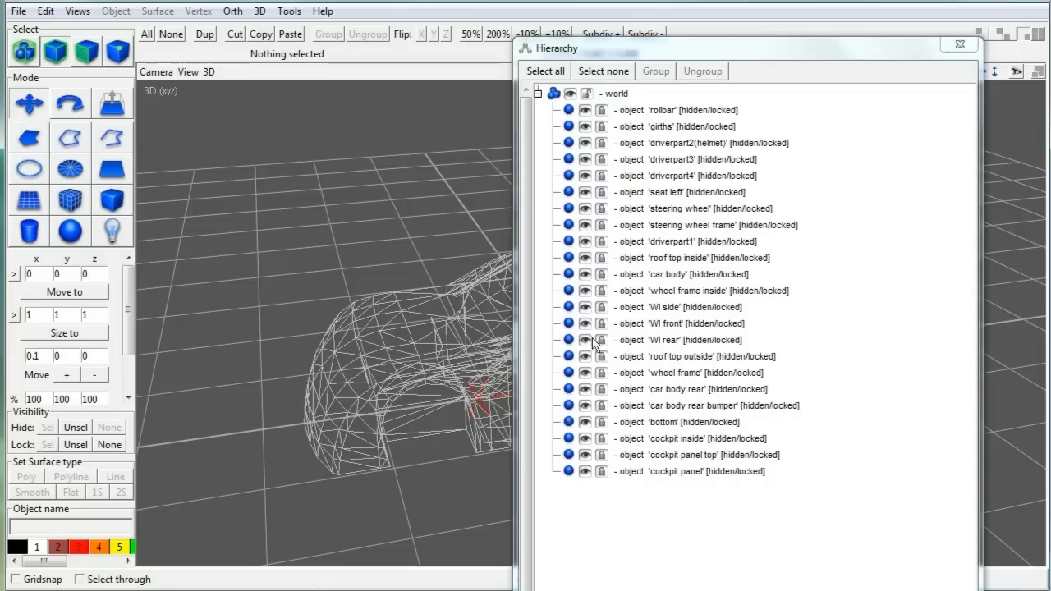
click(600, 421)
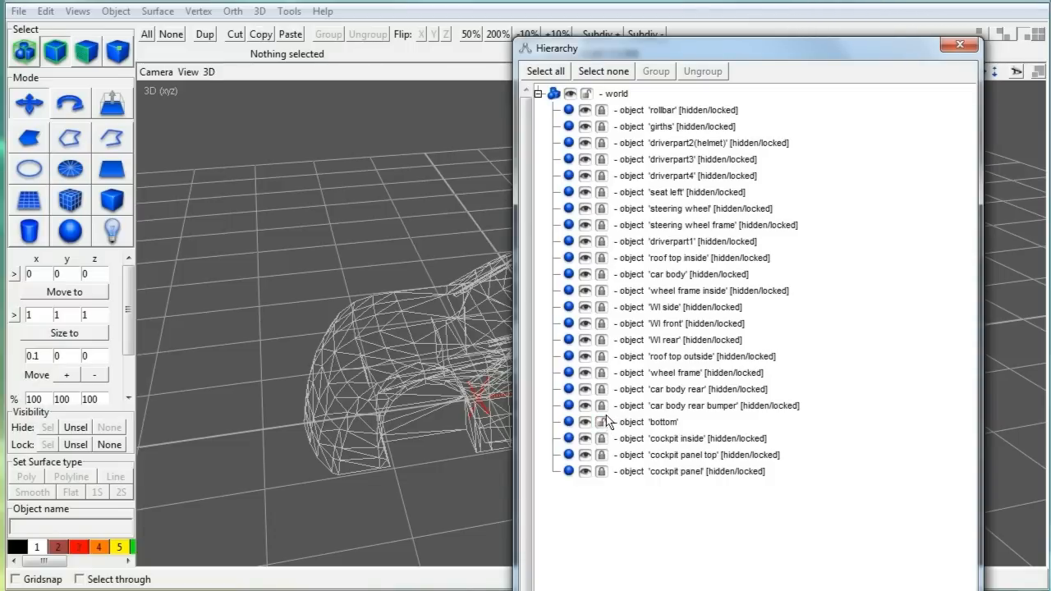
click(601, 371)
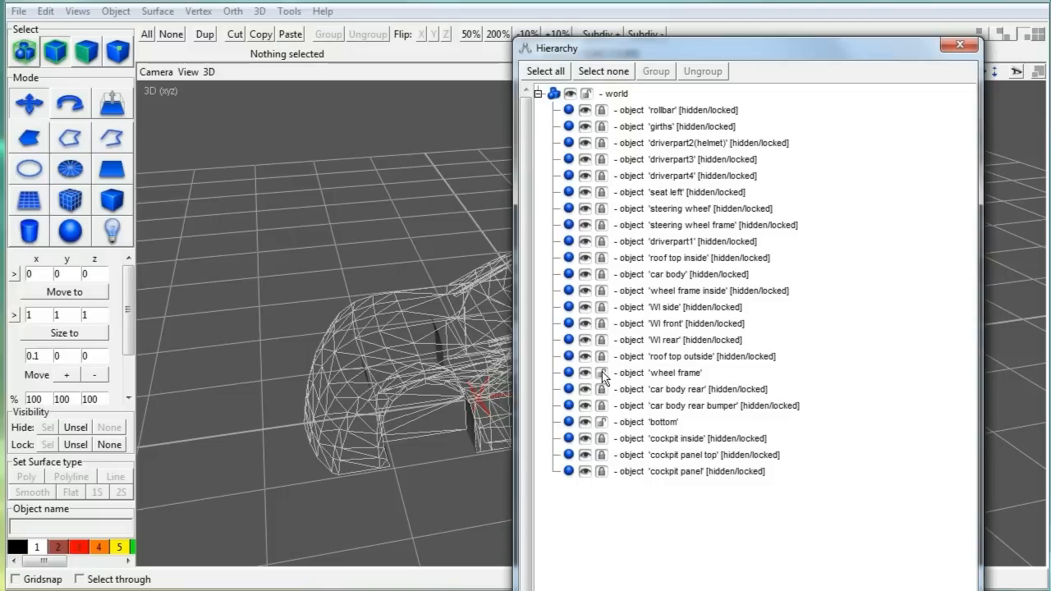
click(601, 291)
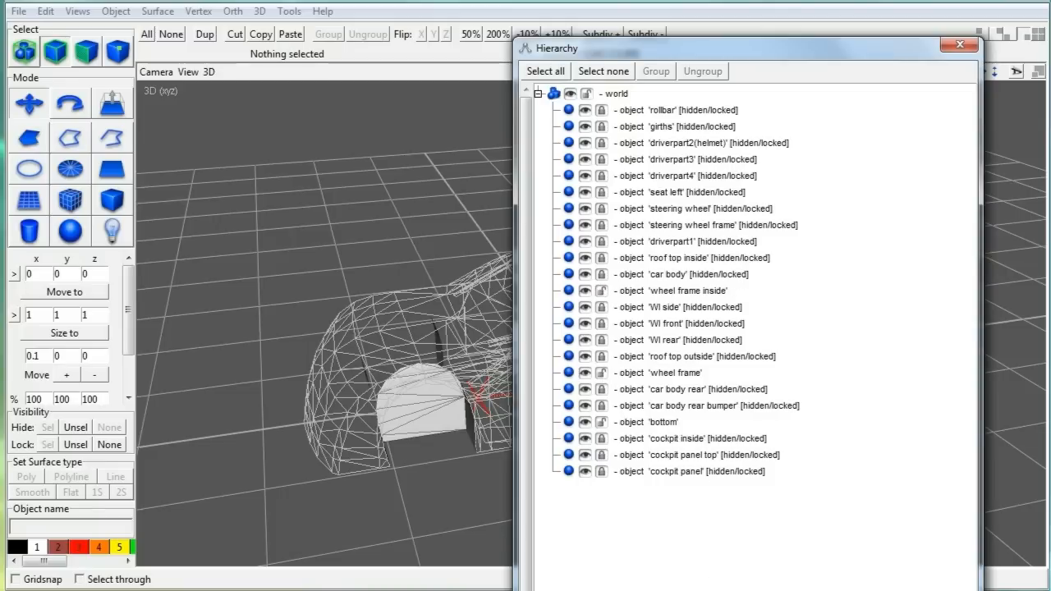
click(959, 45)
drag(966, 73, 823, 28)
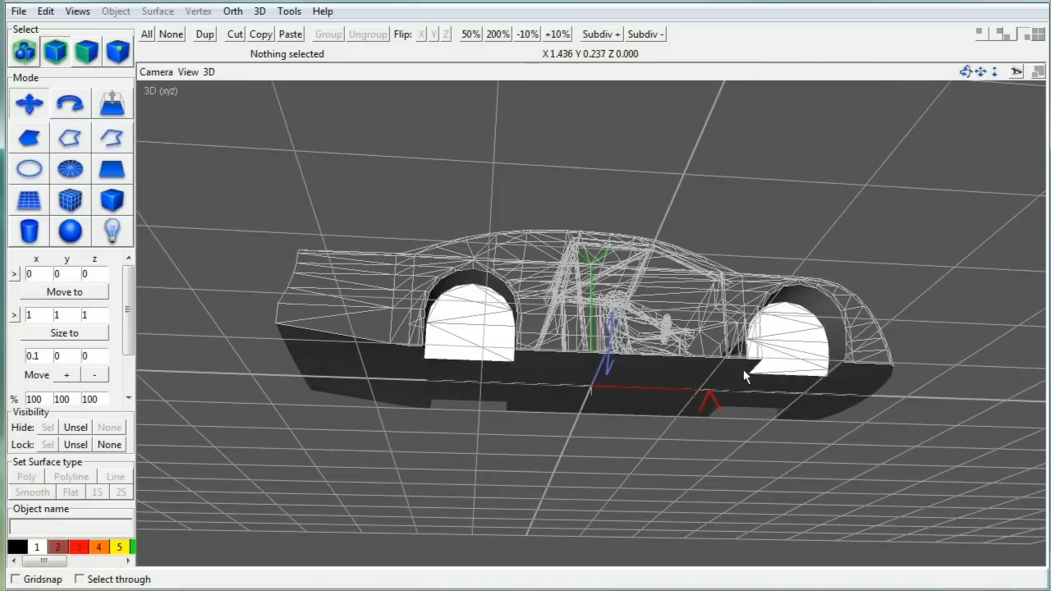
Step: Apply carbon-128.rgb from the cartut folder as the bottom object's texture
click(642, 395)
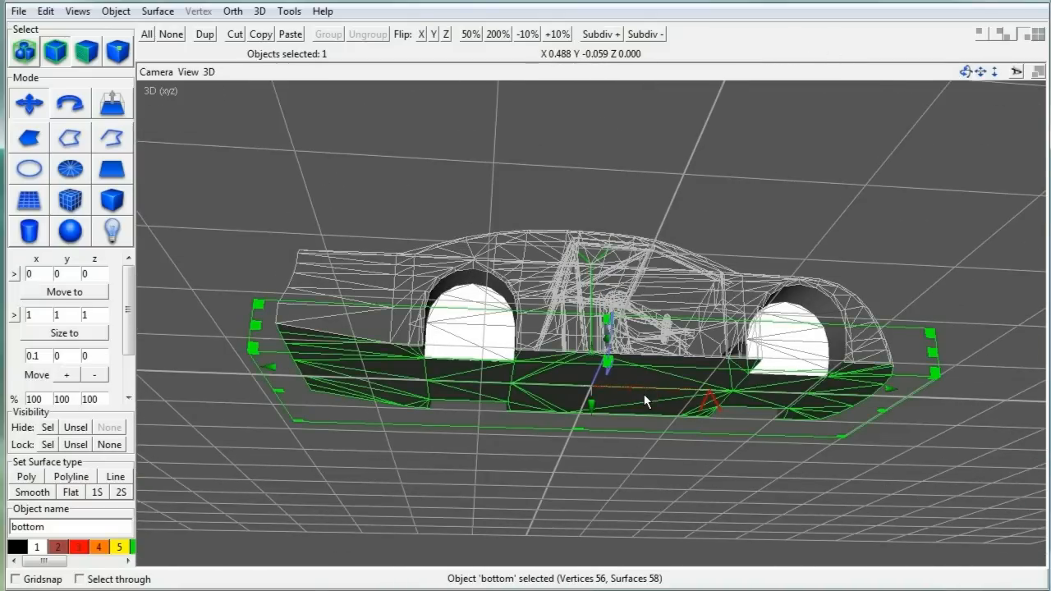
click(116, 11)
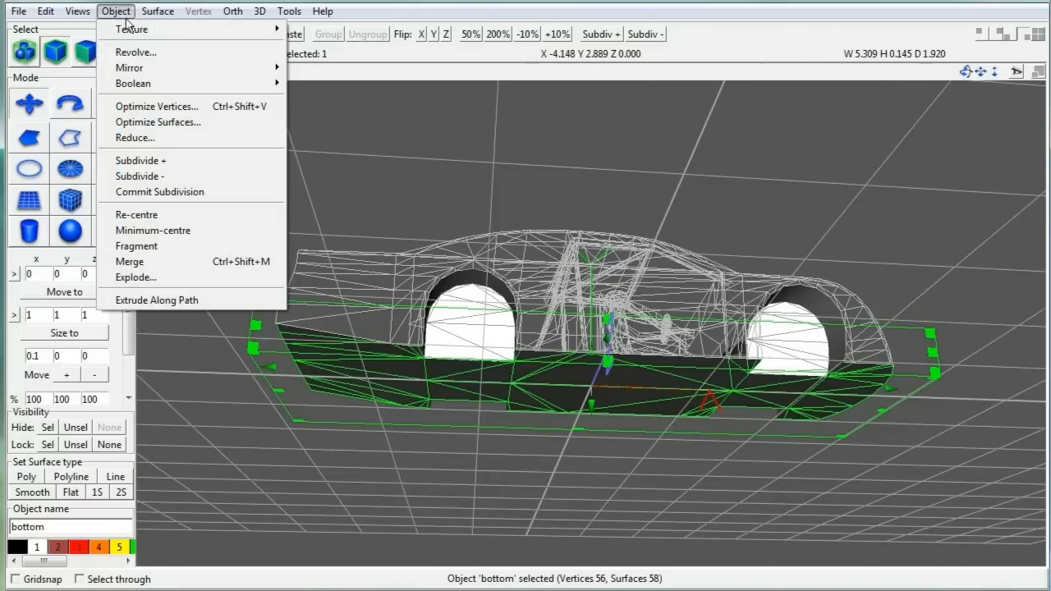
mouse_move(151, 33)
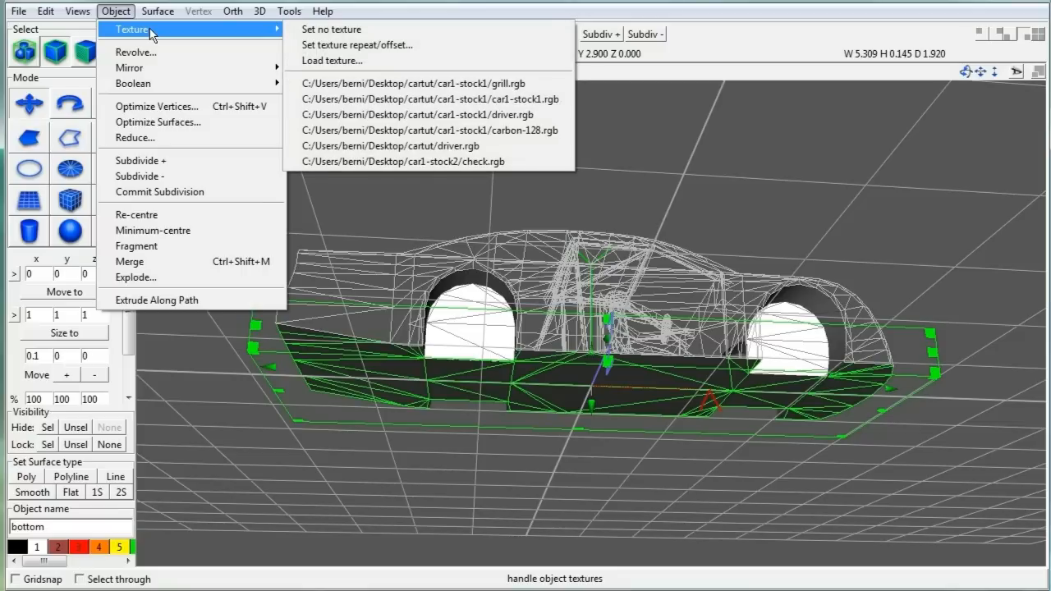
click(332, 61)
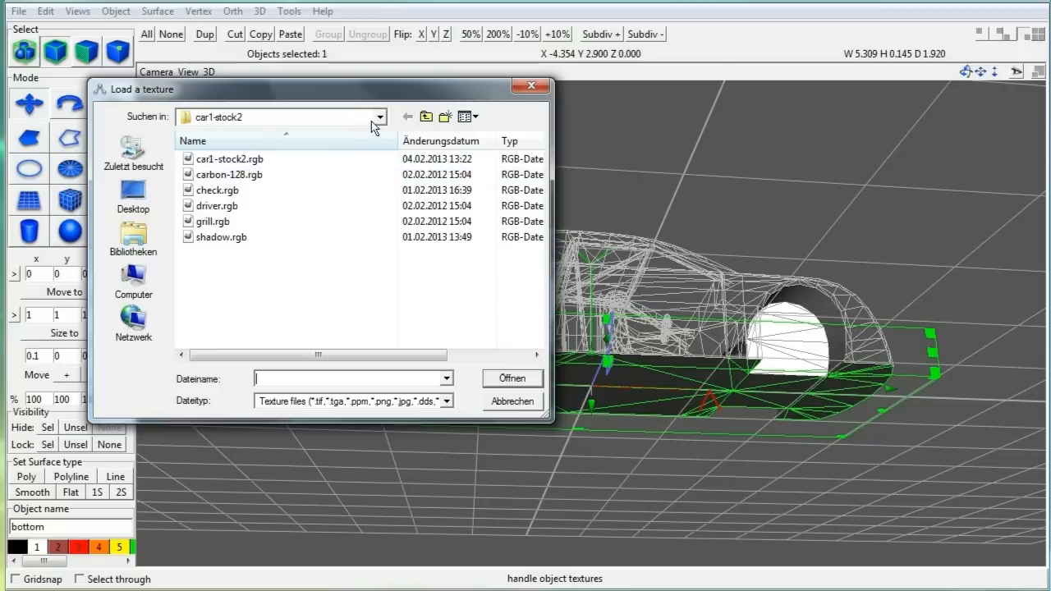
click(379, 118)
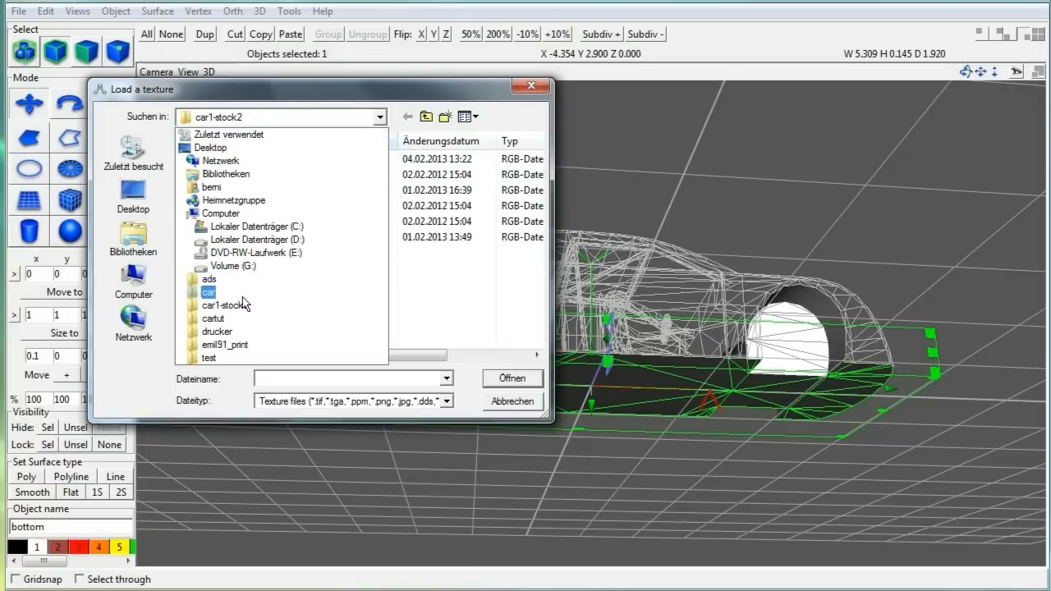
click(215, 319)
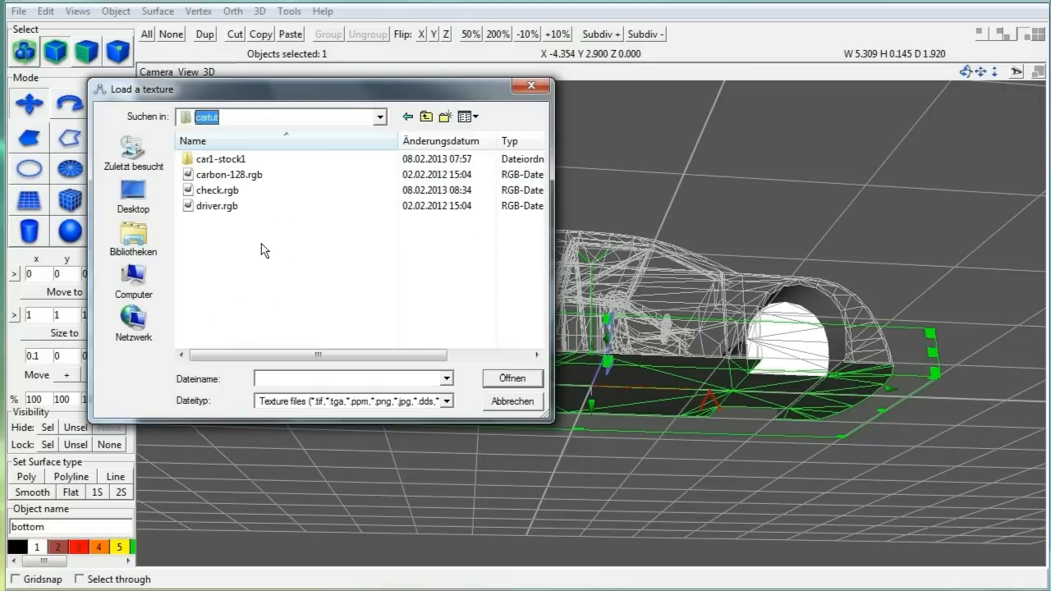
click(222, 174)
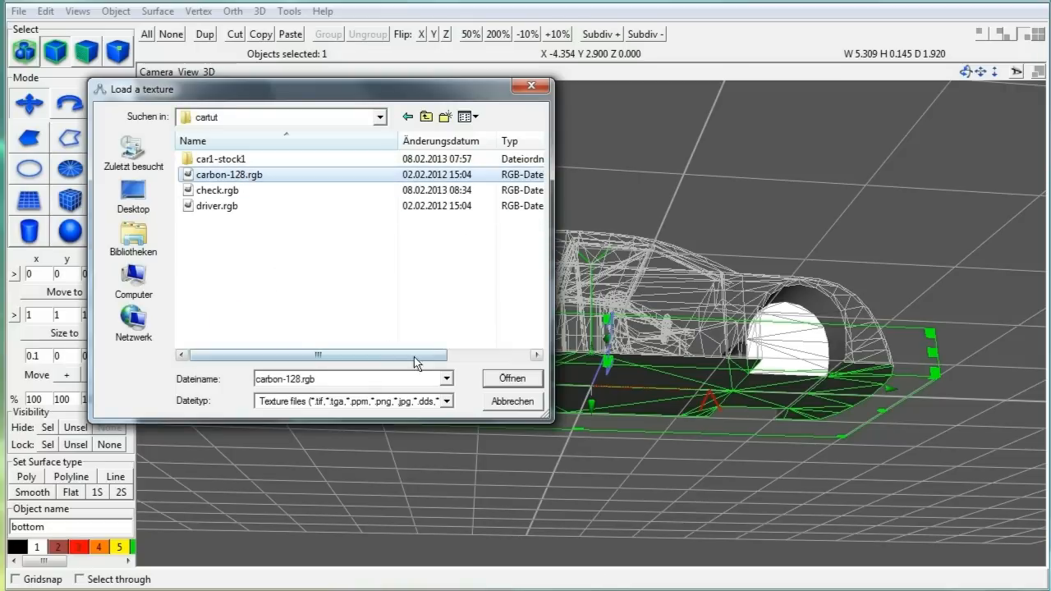
click(502, 378)
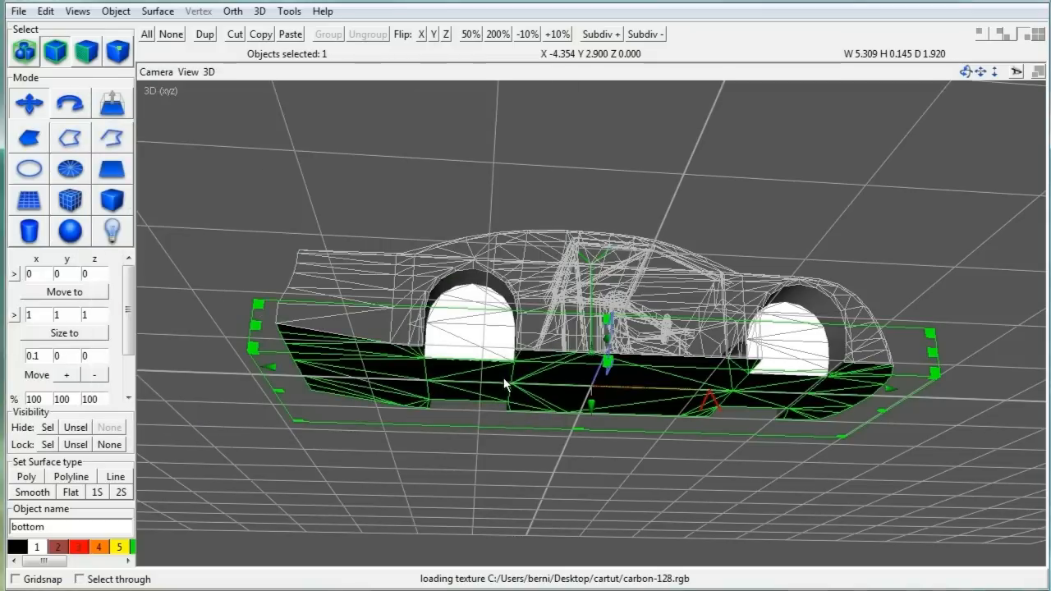
Step: Remap the bottom's UVs from the top in the Texture Coordinate Editor and tile the texture
click(288, 11)
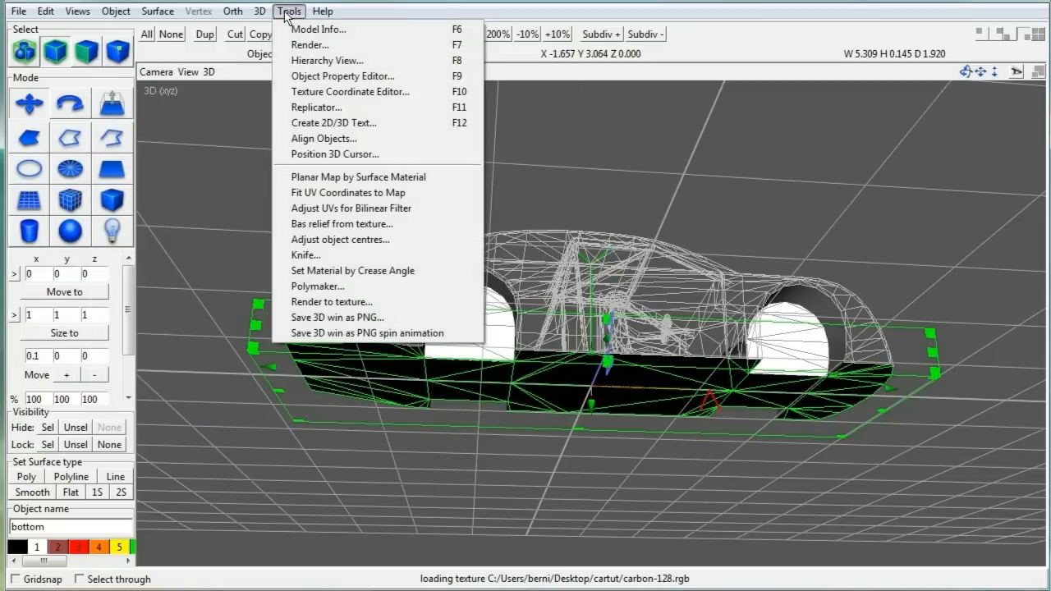
click(320, 95)
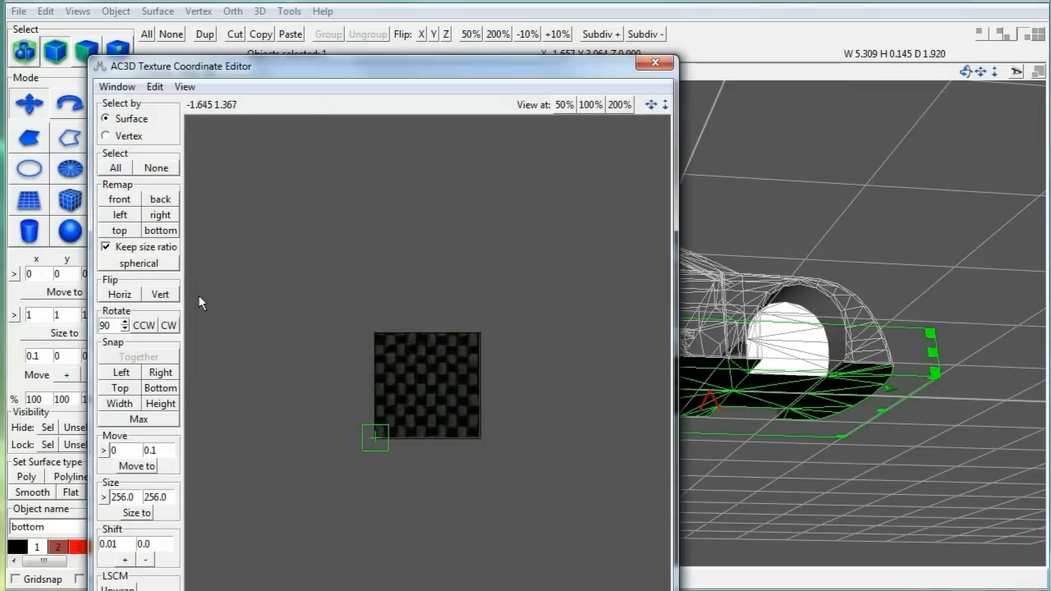
click(123, 231)
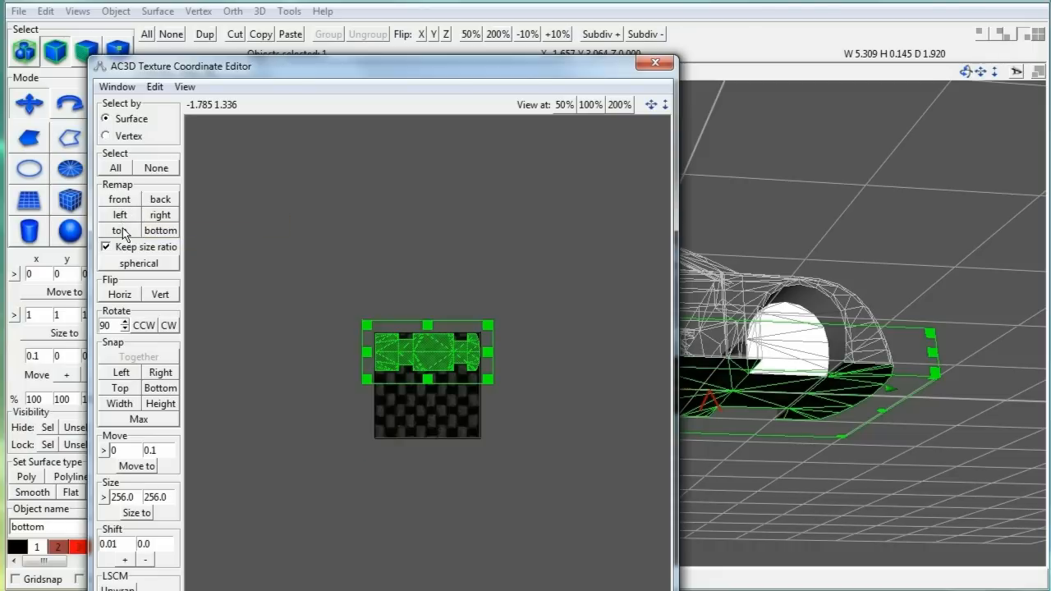
click(155, 89)
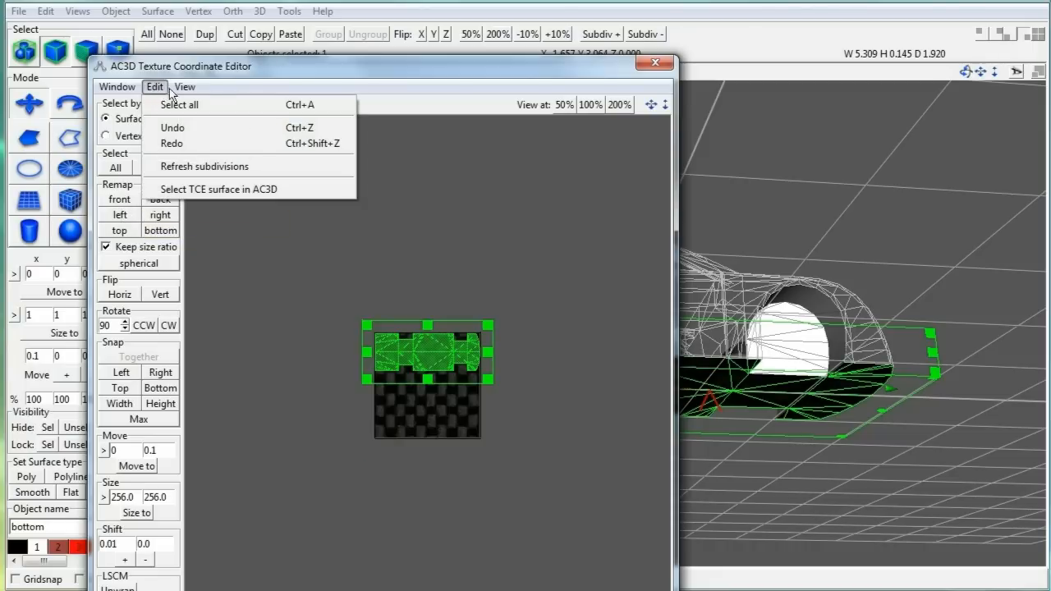
mouse_move(184, 87)
click(193, 145)
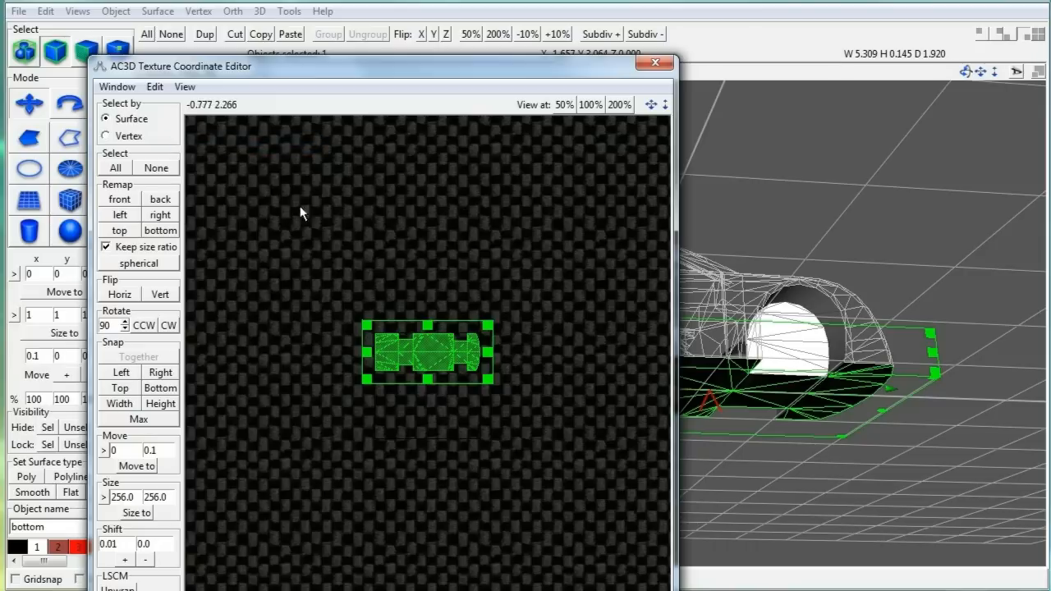
Step: Enlarge the bottom's UV layout so the carbon weave repeats, then close the editor
click(803, 288)
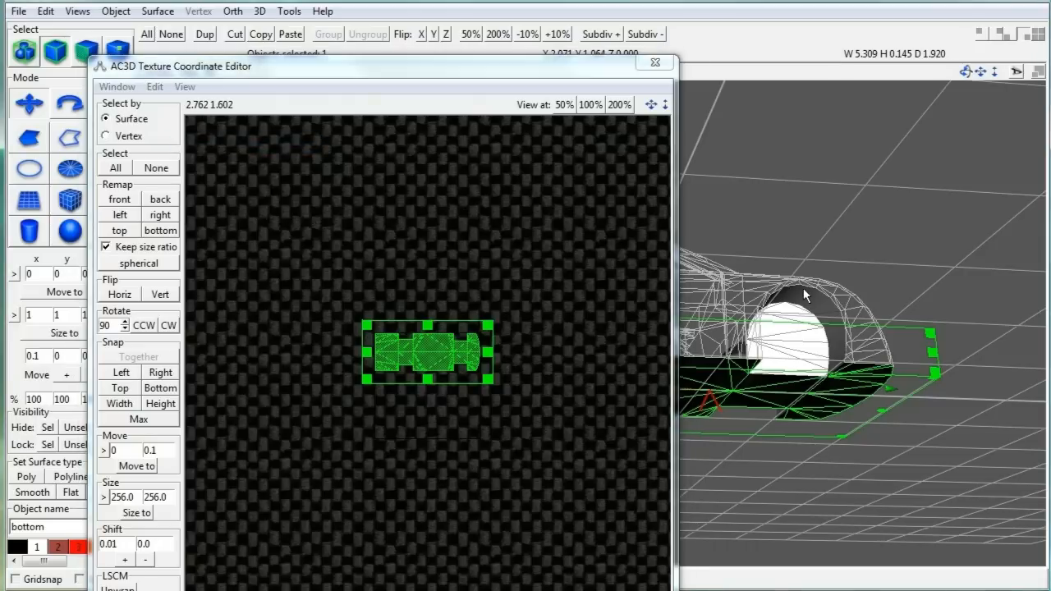
scroll(805, 288, up, 2)
scroll(805, 288, up, 2)
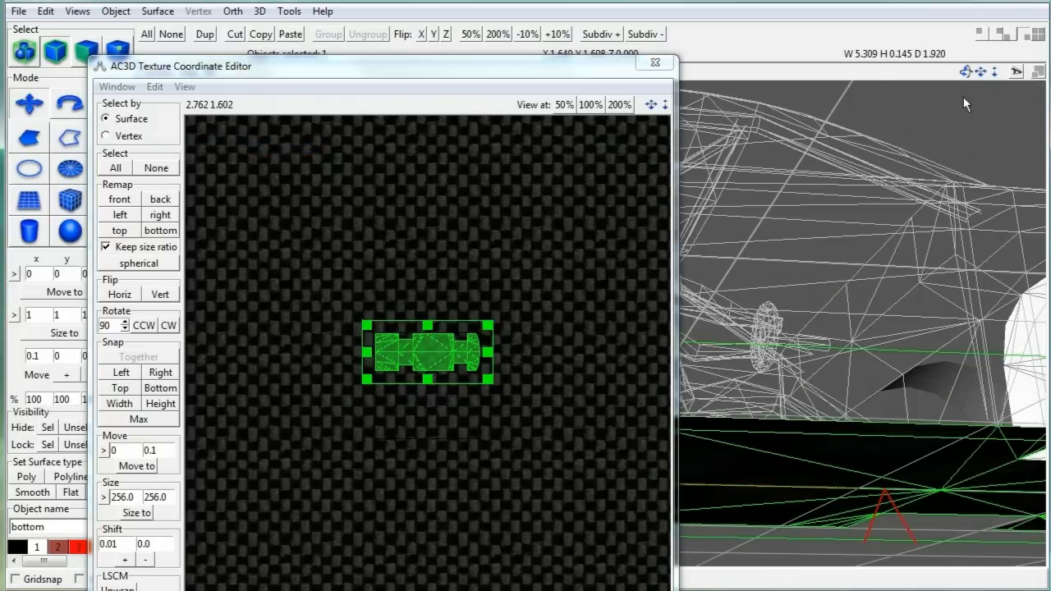
drag(967, 72, 927, 49)
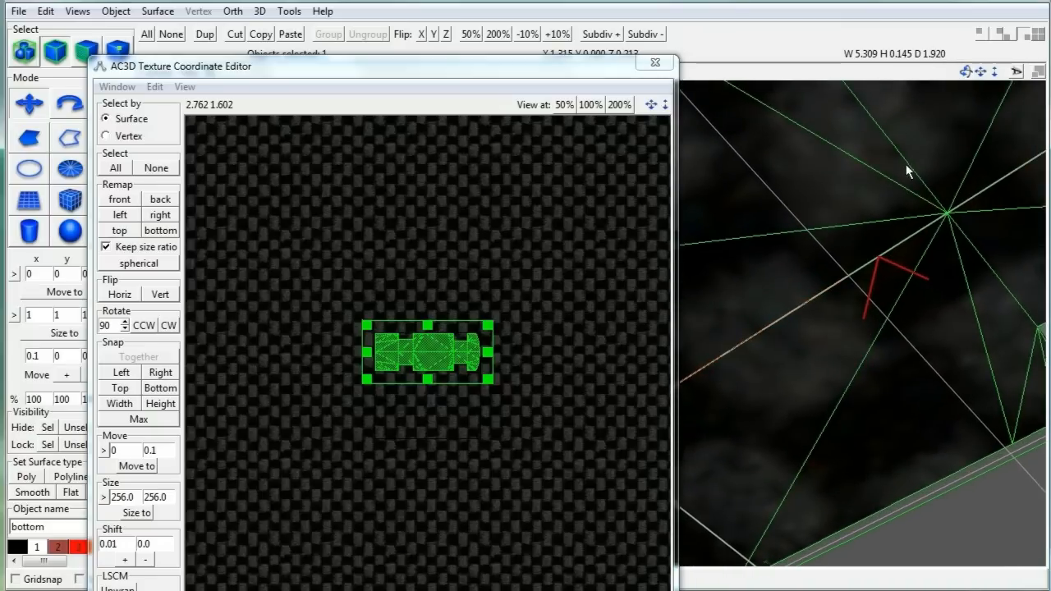
scroll(907, 170, down, 3)
scroll(515, 360, down, 2)
scroll(515, 358, down, 5)
drag(441, 397, 523, 476)
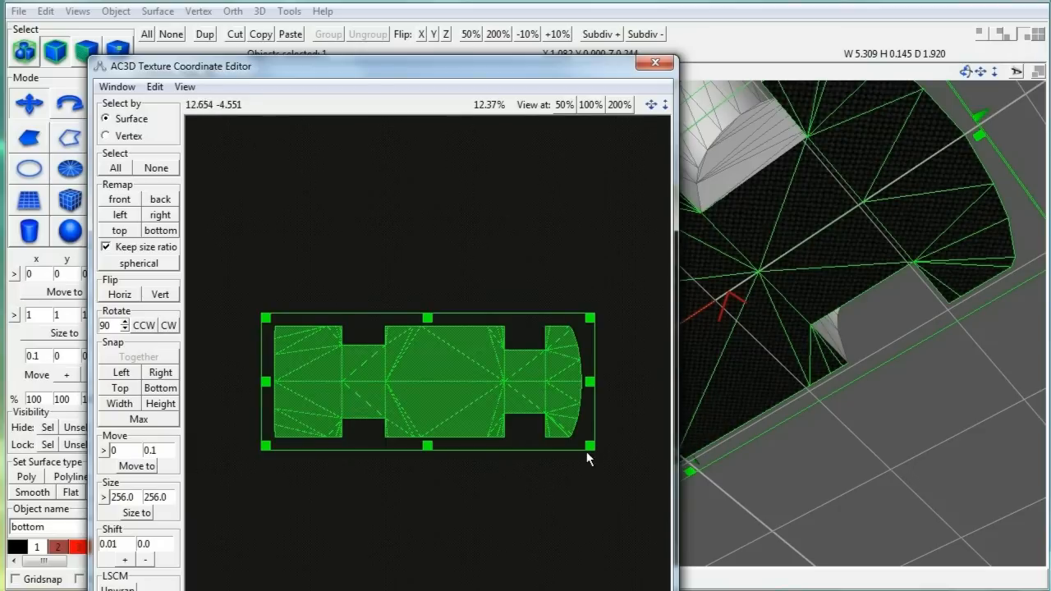
drag(592, 451, 669, 504)
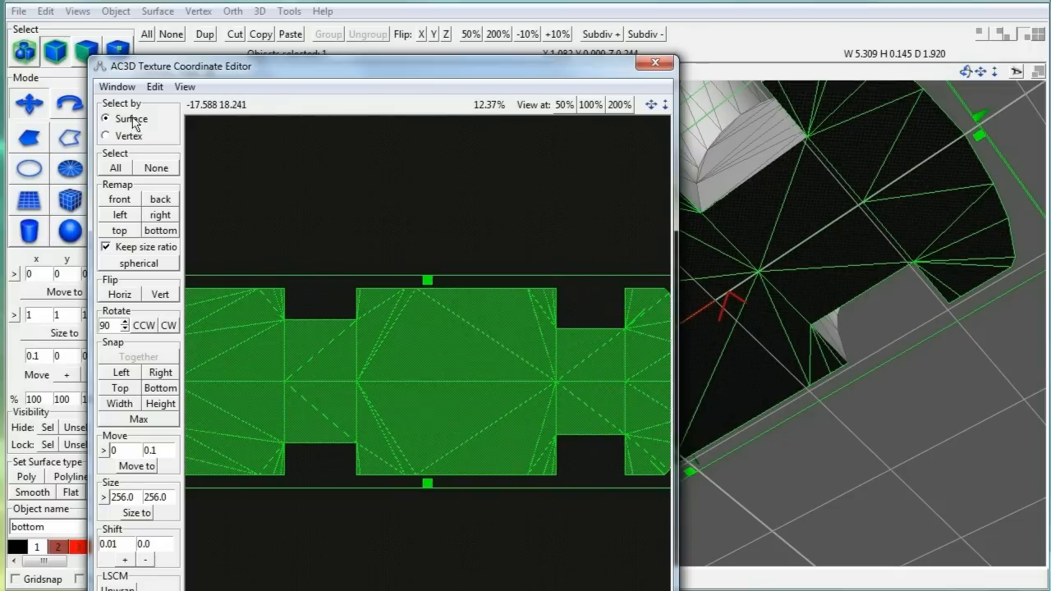
click(108, 86)
click(117, 140)
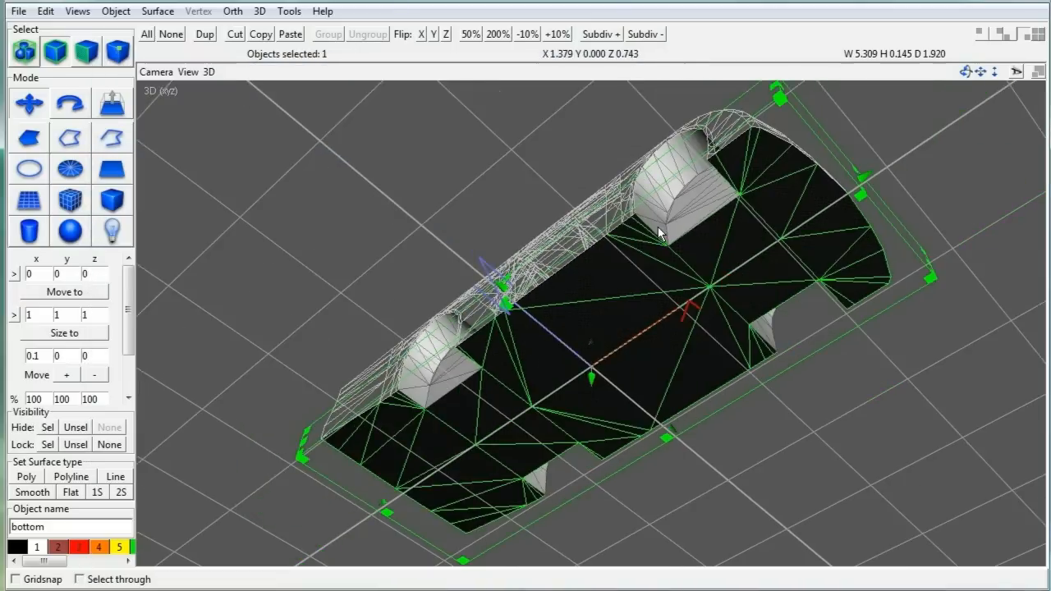
Step: Save the model so far
drag(965, 72, 1023, 103)
click(19, 11)
click(31, 80)
drag(963, 73, 805, 348)
Step: Apply the carbon-128.rgb texture to the wheel frame inside object
click(759, 143)
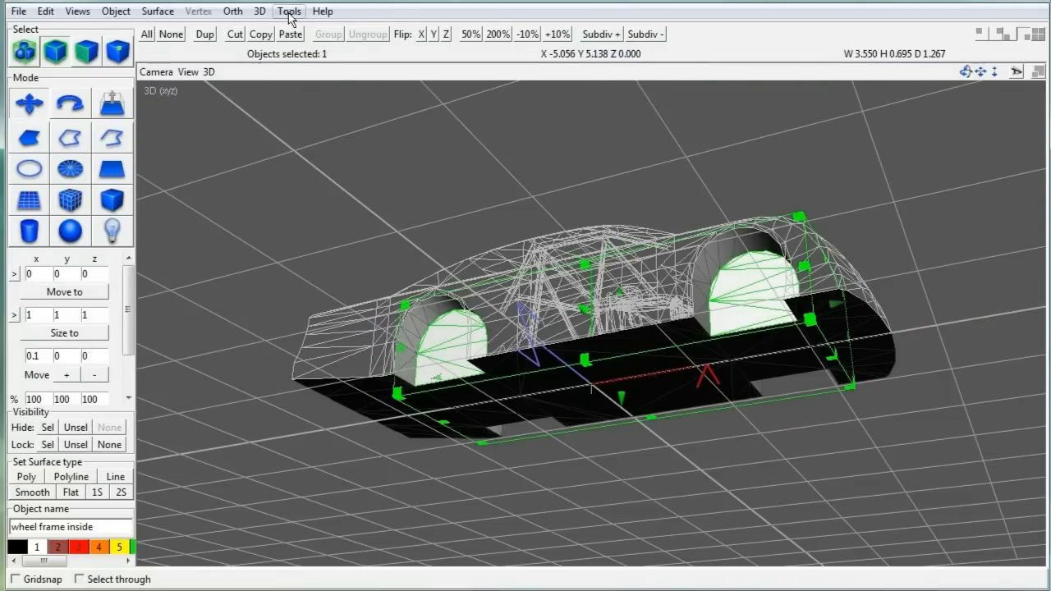
click(116, 11)
mouse_move(189, 28)
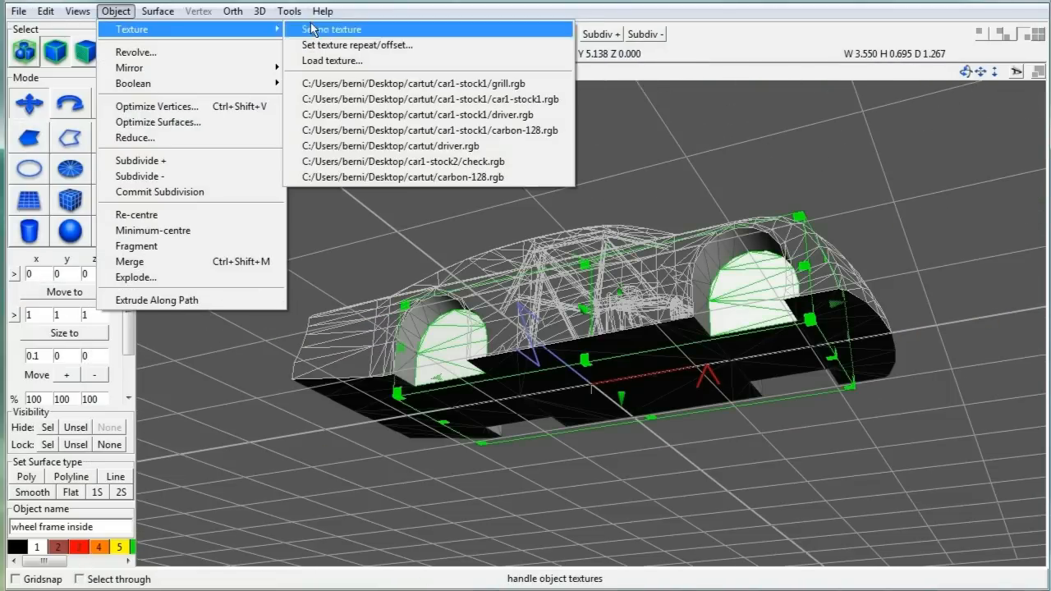
click(449, 177)
Step: Remap both dome surfaces of wheel frame inside from the side, stacked on each other
click(289, 11)
click(328, 44)
click(119, 199)
drag(465, 428, 516, 247)
drag(411, 220, 470, 279)
click(119, 199)
click(400, 242)
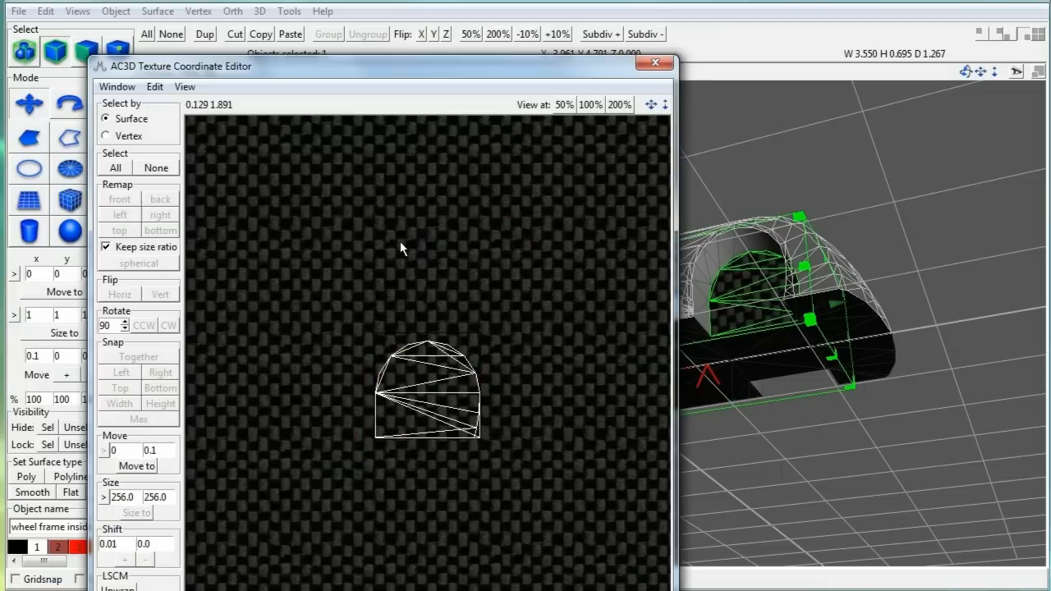
drag(400, 241, 458, 357)
Step: Enlarge the dome UVs over the carbon texture, then close the Texture Coordinate Editor
scroll(458, 356, down, 6)
drag(453, 411, 548, 500)
scroll(806, 407, up, 5)
drag(965, 71, 832, 252)
scroll(846, 226, up, 6)
drag(548, 500, 523, 476)
click(117, 87)
click(123, 150)
Step: Apply the carbon-128.rgb texture to the wheel frame object
scroll(682, 255, down, 7)
middle_drag(682, 255, 809, 115)
click(809, 117)
click(366, 351)
click(116, 11)
mouse_move(146, 30)
click(433, 176)
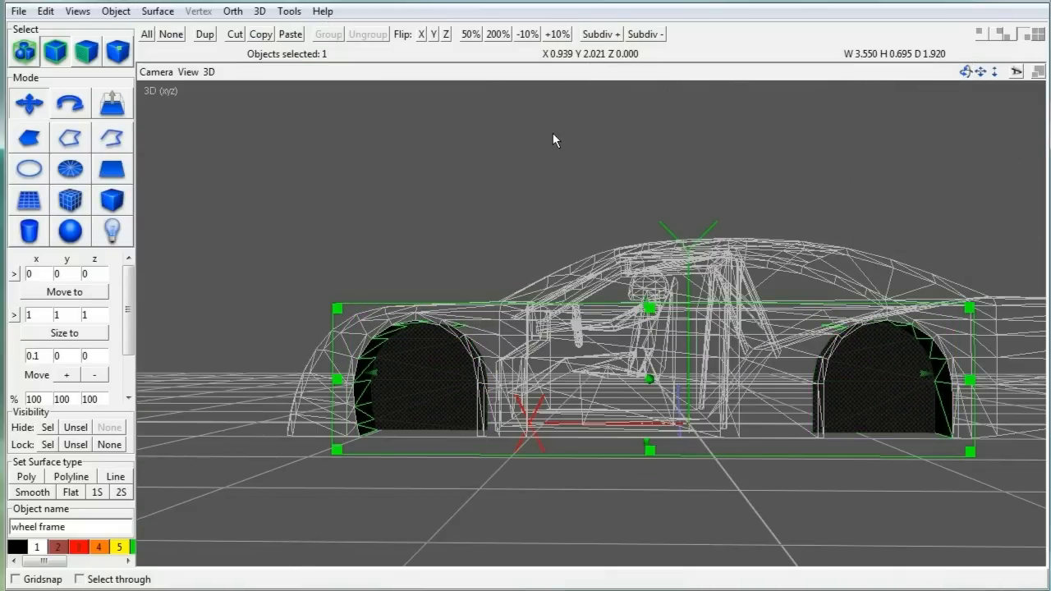
Step: Move the middle faces of the left and right wheel frame strips up out of the way
click(115, 12)
click(316, 28)
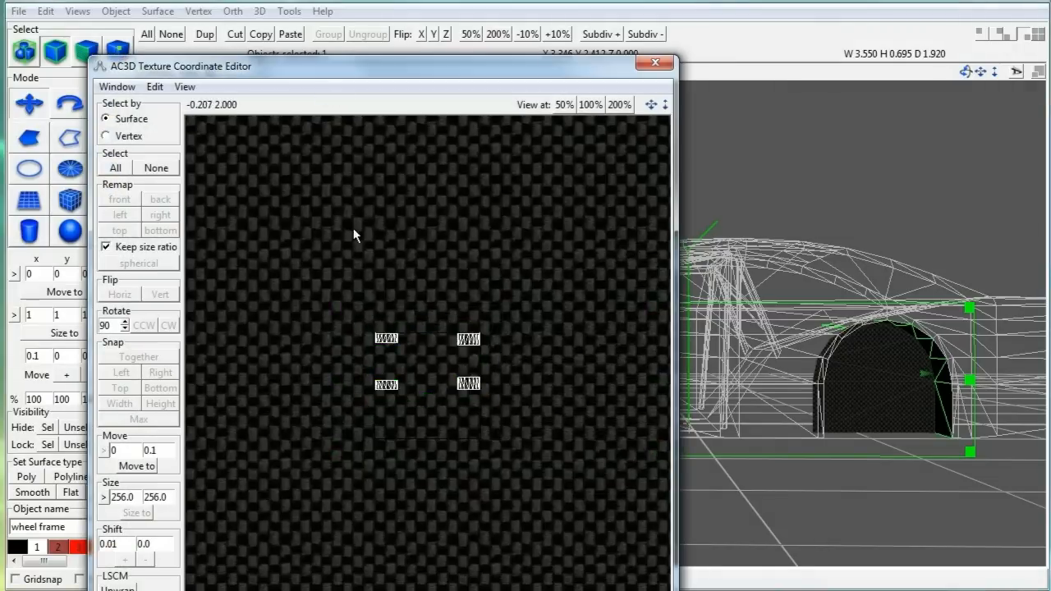
scroll(354, 230, up, 6)
drag(309, 242, 346, 403)
scroll(326, 290, down, 6)
drag(387, 353, 401, 195)
click(467, 313)
scroll(467, 314, up, 4)
drag(486, 279, 518, 419)
scroll(515, 326, down, 4)
drag(469, 359, 458, 199)
drag(334, 303, 511, 417)
Step: Remap the wheel frame strips and overlay the right strip group onto the enlarged left group
click(127, 201)
click(123, 215)
drag(441, 377, 498, 453)
drag(471, 420, 616, 296)
drag(408, 396, 459, 323)
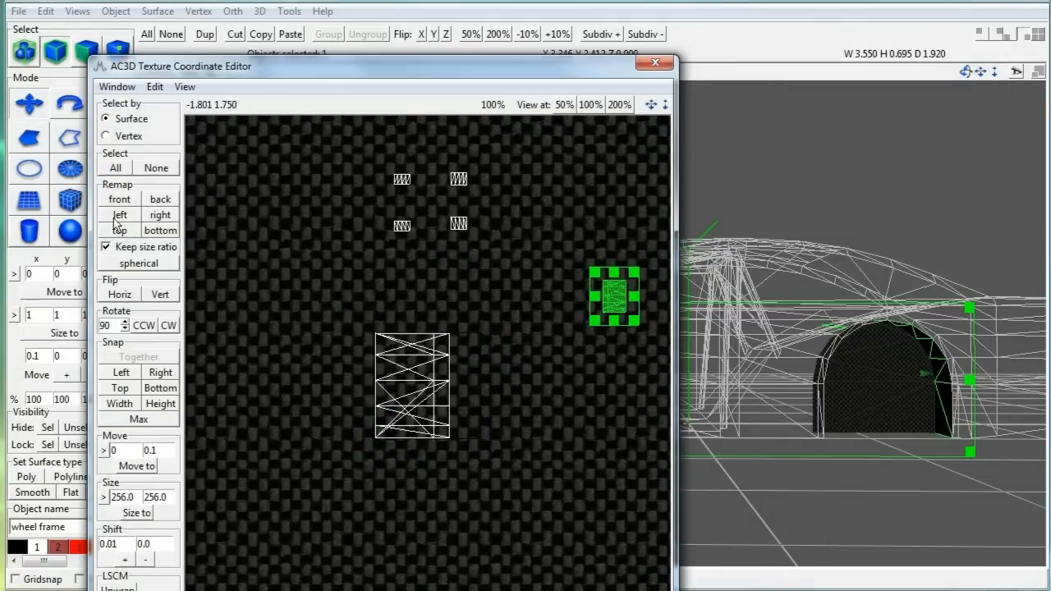
click(119, 215)
drag(358, 316, 492, 479)
scroll(949, 176, up, 4)
right_drag(950, 175, 886, 189)
Step: Remap the four small face groups and enlarge each to overlay the strip
drag(440, 403, 629, 390)
drag(374, 156, 493, 251)
click(121, 231)
drag(444, 316, 499, 357)
shift+drag(365, 373, 501, 409)
drag(435, 365, 484, 214)
drag(398, 349, 486, 402)
drag(410, 223, 462, 260)
drag(497, 216, 552, 272)
drag(522, 188, 428, 373)
click(897, 143)
Step: Merge both UV groups, enlarge them across the carbon texture, and close the editor
drag(542, 295, 658, 448)
drag(606, 368, 432, 369)
drag(345, 283, 540, 474)
drag(494, 434, 632, 577)
click(117, 88)
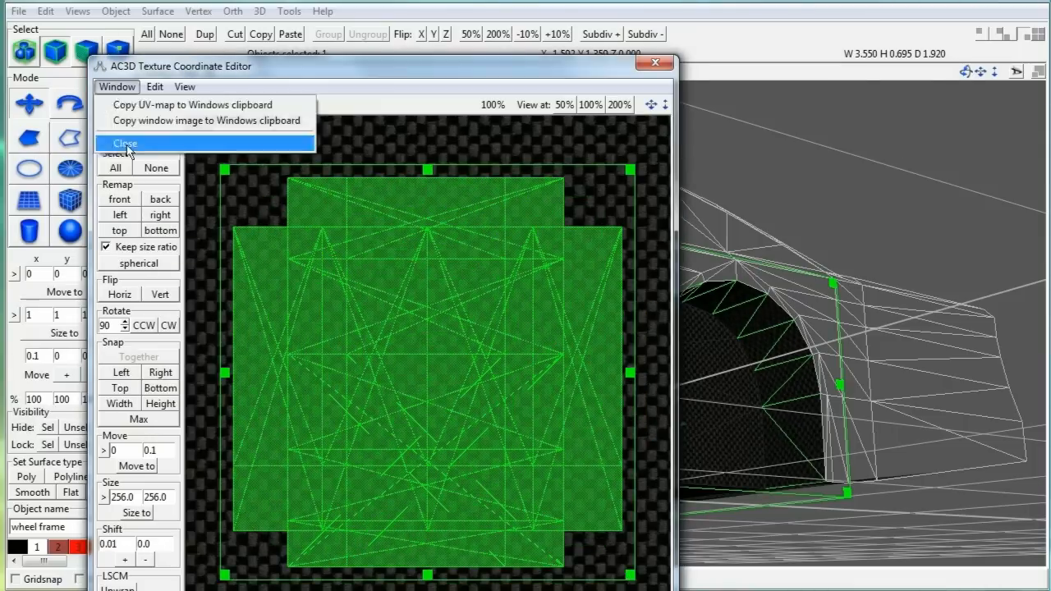
click(125, 142)
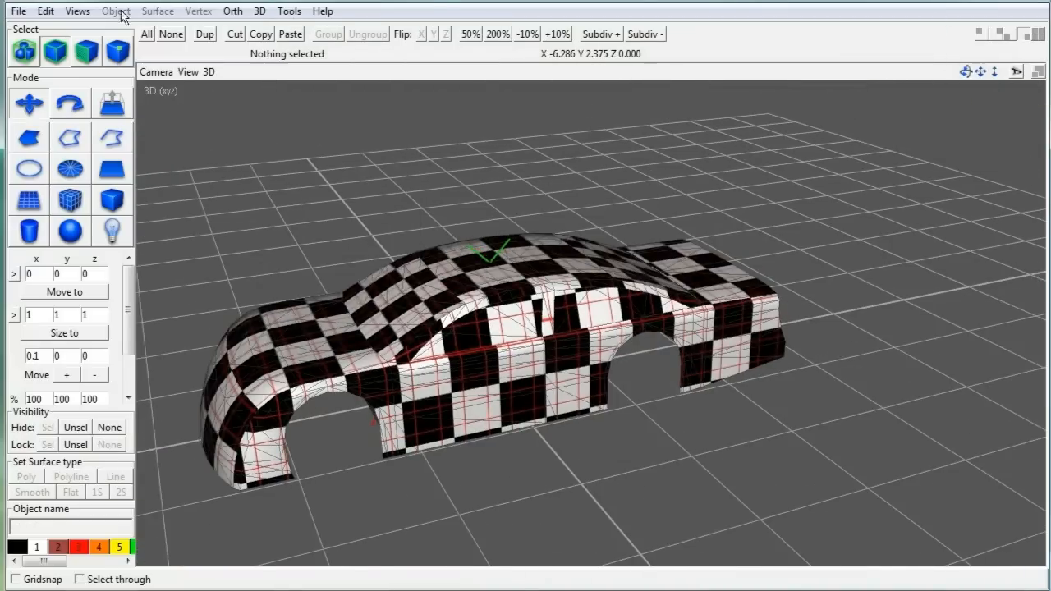
Step: Hide five car body objects in the Hierarchy View
click(115, 11)
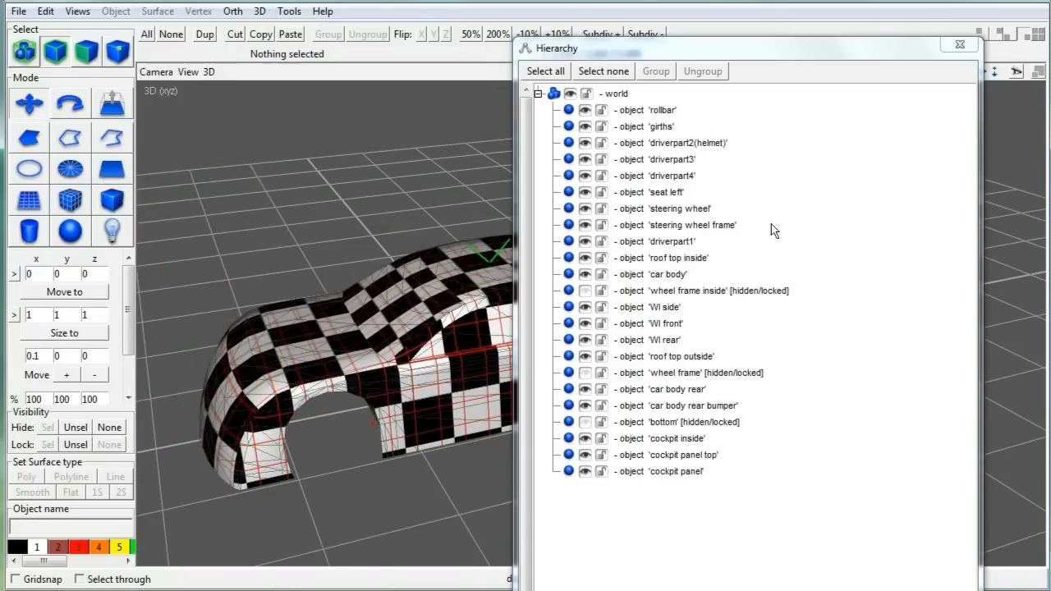
click(585, 112)
click(585, 225)
click(585, 225)
click(585, 259)
click(585, 275)
click(585, 472)
click(959, 45)
Step: Inspect the interior by selecting the steering wheel, girths and seat left objects in turn
drag(966, 72, 994, 115)
click(353, 373)
click(193, 377)
click(207, 379)
click(283, 375)
click(354, 448)
drag(994, 72, 994, 37)
click(427, 414)
Step: Unhide all objects, lock the WI front, WI side and WI rear windows, and save cartut.ac
click(289, 15)
click(211, 157)
click(109, 428)
drag(965, 71, 1039, 57)
click(353, 279)
shift+click(523, 311)
shift+click(566, 378)
click(47, 444)
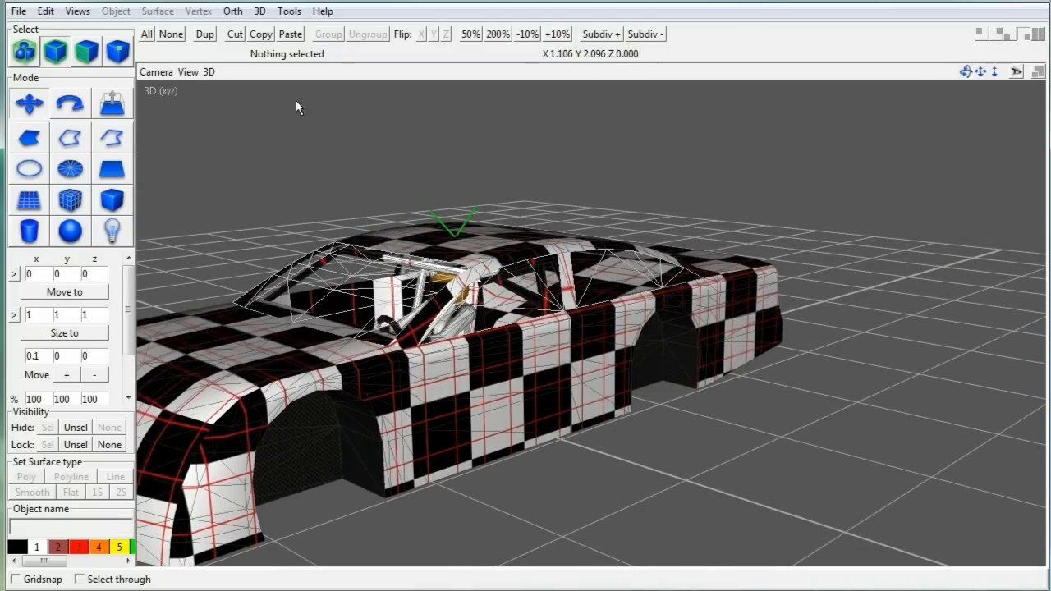
click(18, 11)
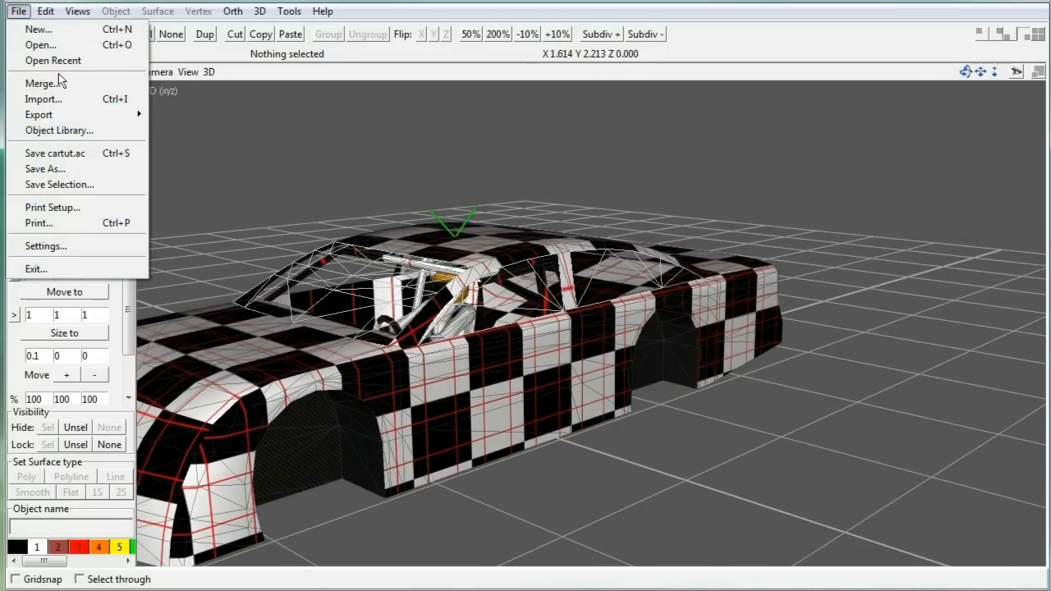
click(66, 154)
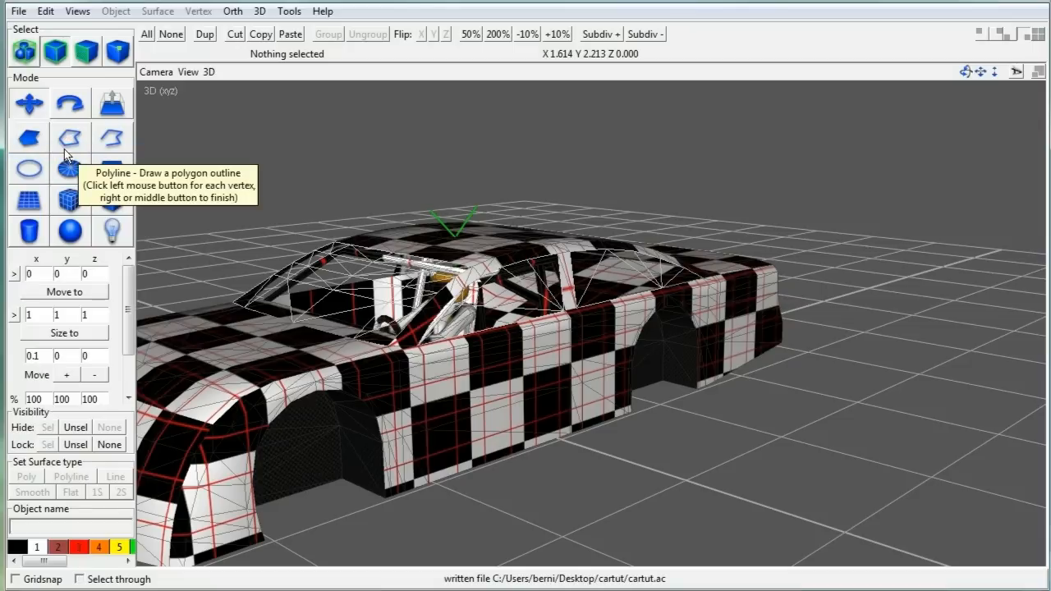